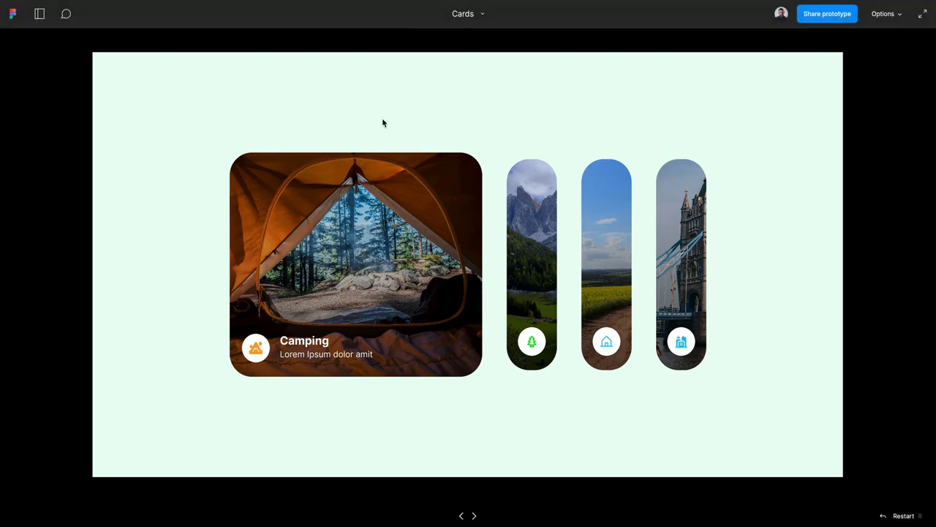
# Check the house, city, camp and tree icons in the Icons frame
pyautogui.moveTo(508, 208)
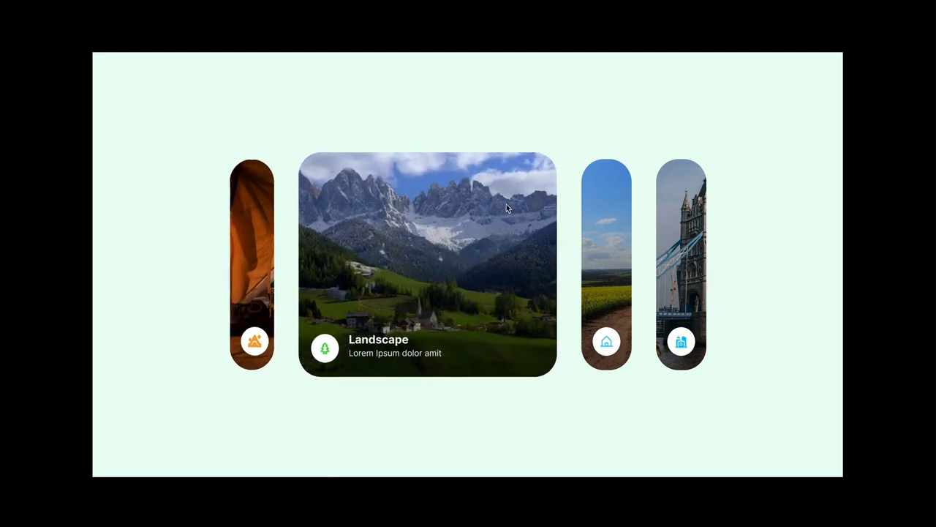
pyautogui.moveTo(624, 237)
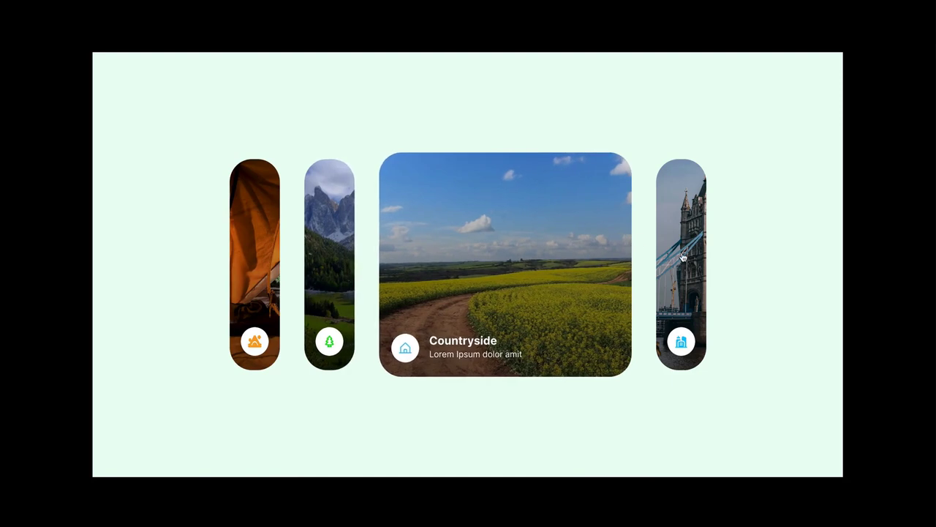
pyautogui.moveTo(683, 256)
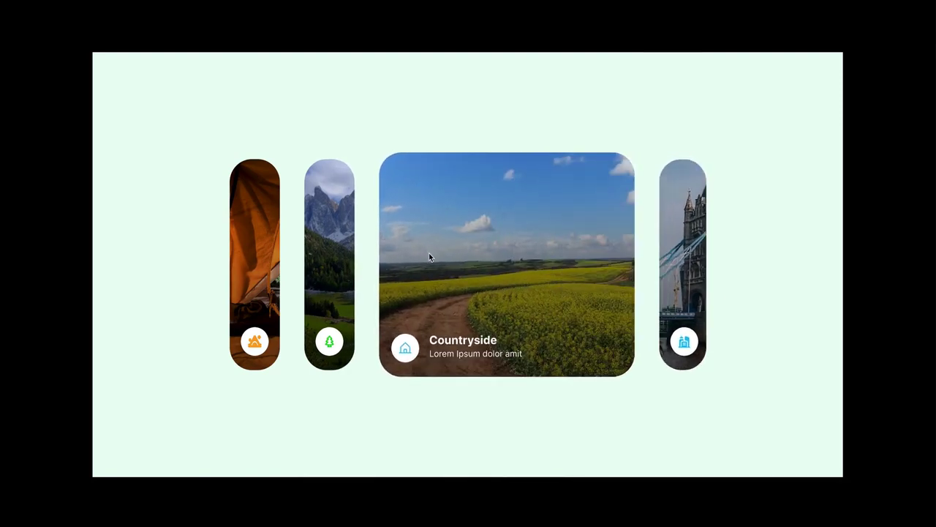
pyautogui.moveTo(343, 262)
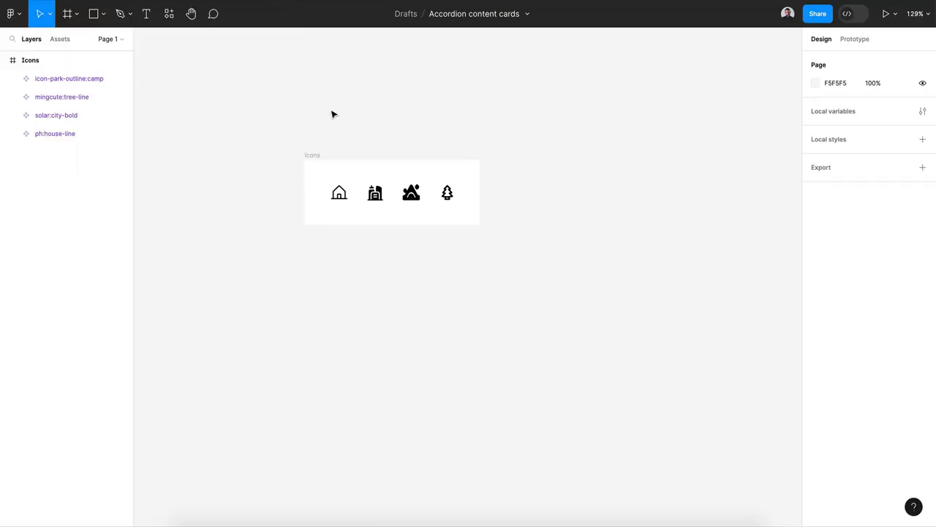
pyautogui.scroll(1, 333, 114)
pyautogui.scroll(1, 332, 114)
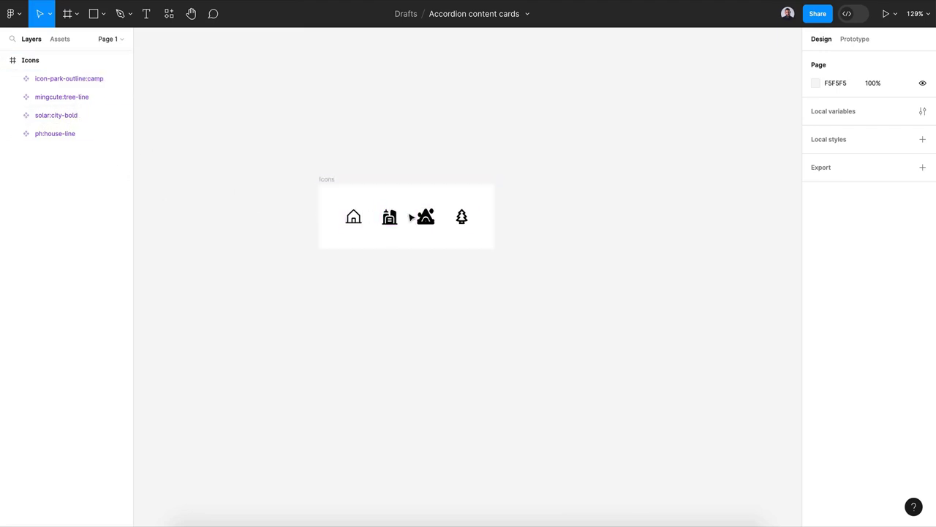
pyautogui.click(357, 224)
pyautogui.click(390, 218)
pyautogui.click(426, 218)
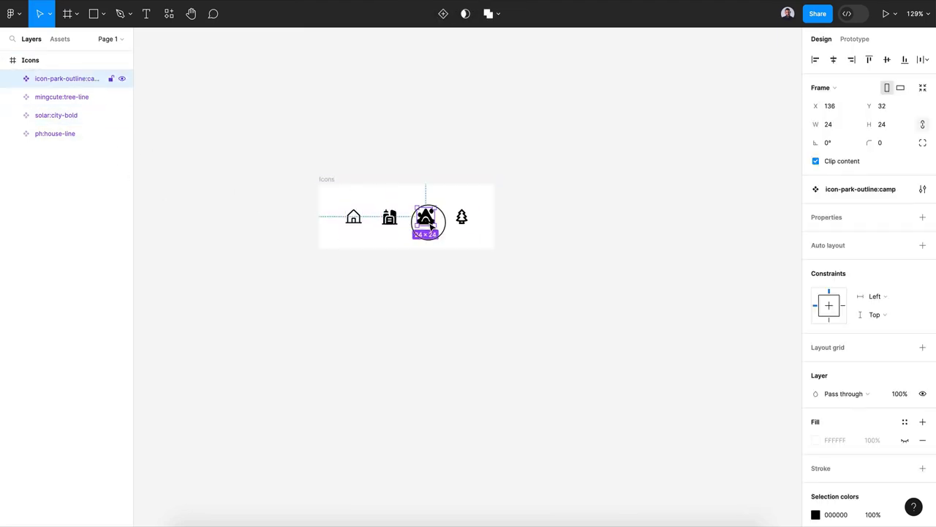
pyautogui.click(463, 220)
# Present the card prototype, expand the Landscape and Countryside cards, then return to the editor
pyautogui.press('super+alt+Return')
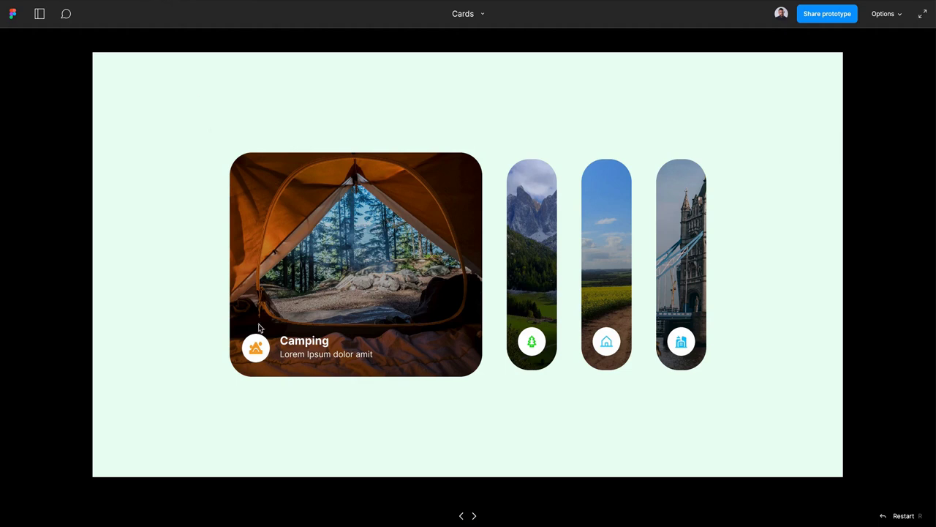
pyautogui.click(258, 348)
pyautogui.click(520, 343)
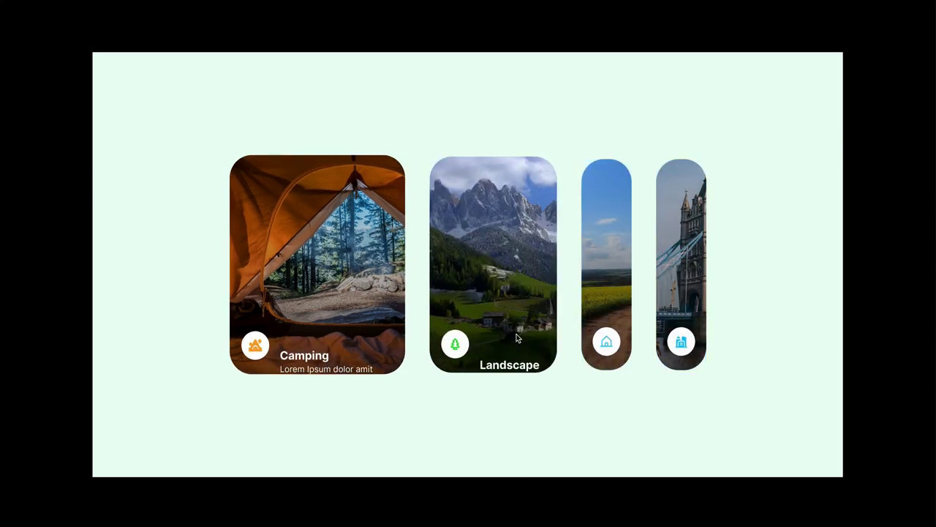
pyautogui.click(627, 351)
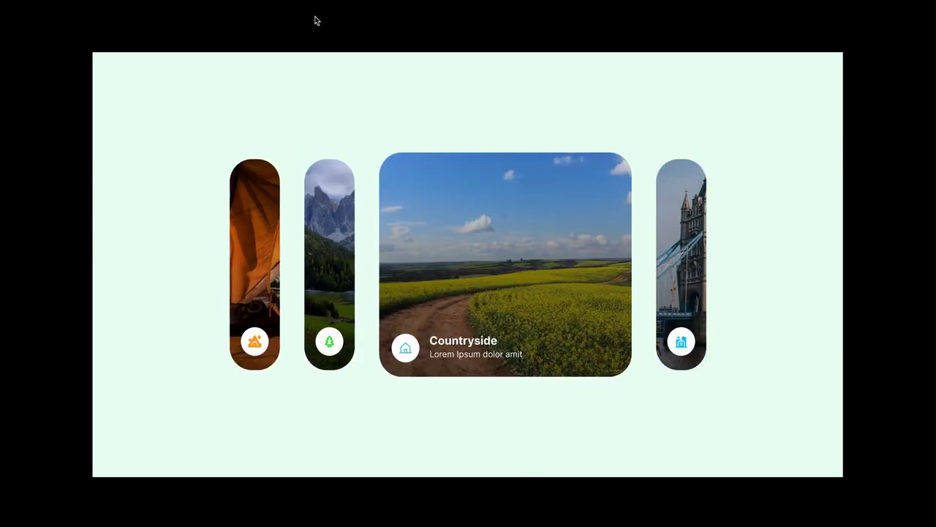
pyautogui.press('Escape')
pyautogui.scroll(-4, 431, 348)
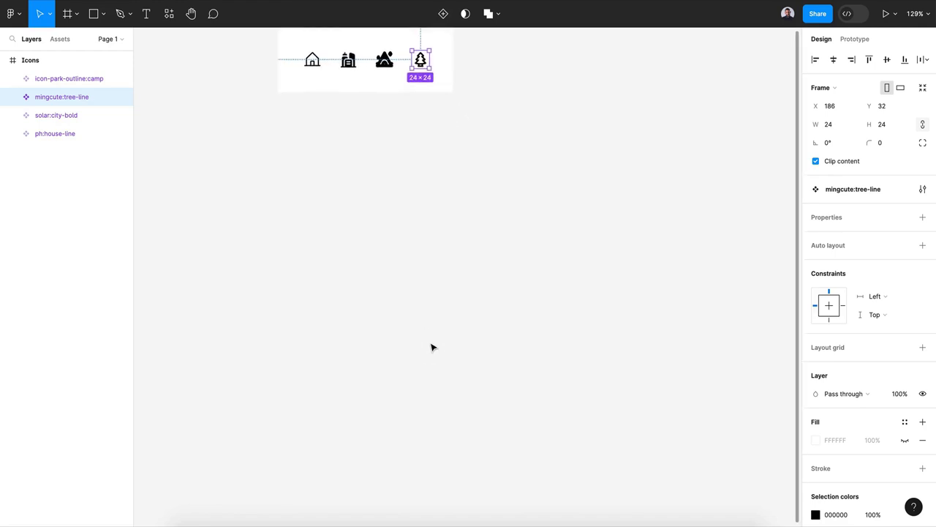
# Draw Frame 1 below the Icons frame and set the zoom to 100%
pyautogui.click(431, 347)
pyautogui.click(67, 13)
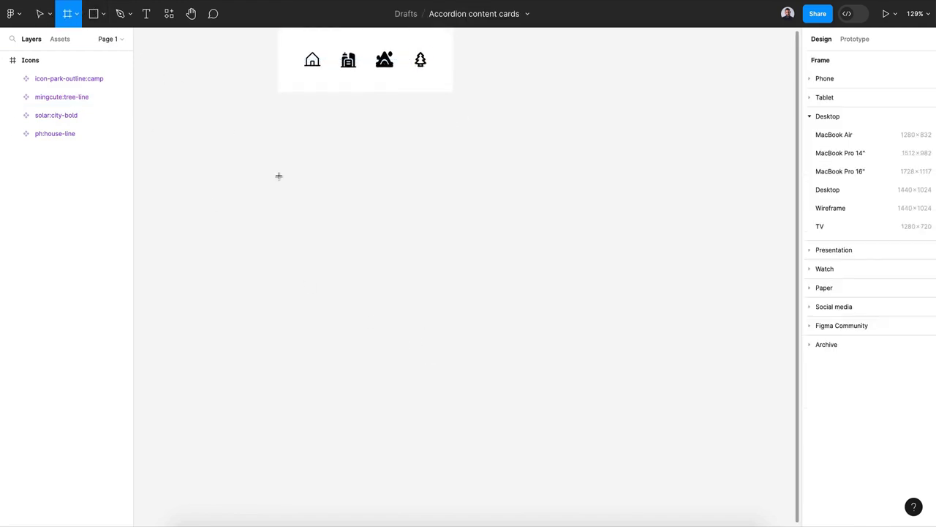
pyautogui.moveTo(283, 174); pyautogui.dragTo(557, 377)
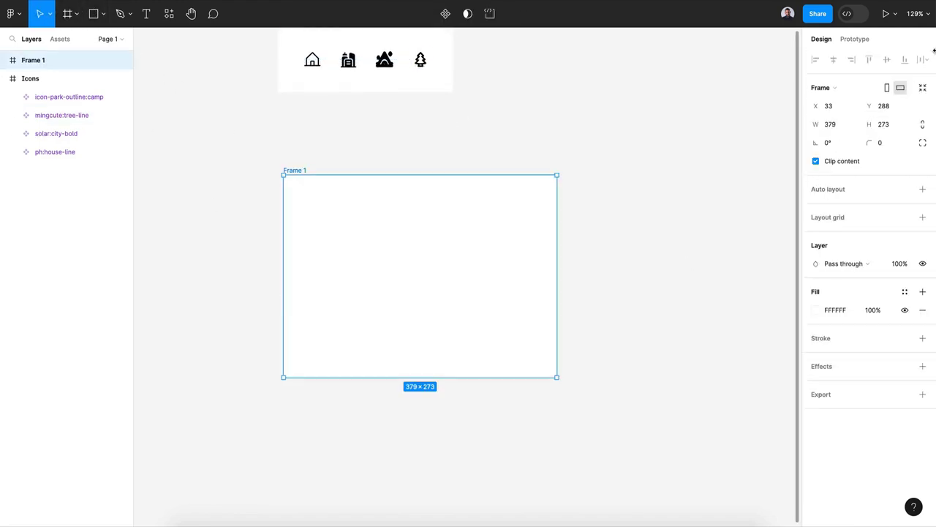
pyautogui.click(924, 20)
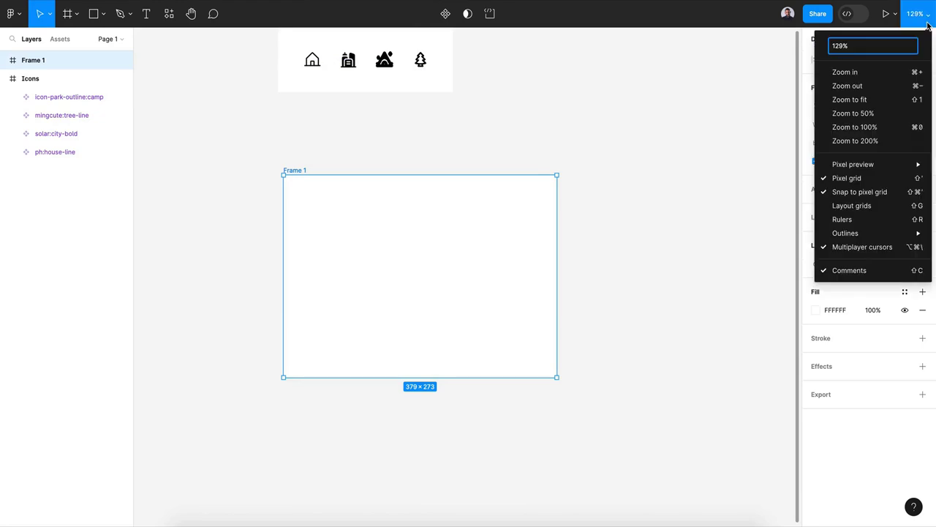
pyautogui.click(875, 127)
# Make Frame 1 329 px tall with a 40 px corner radius
pyautogui.click(633, 274)
pyautogui.scroll(2, 636, 276)
pyautogui.moveTo(418, 286); pyautogui.dragTo(418, 319)
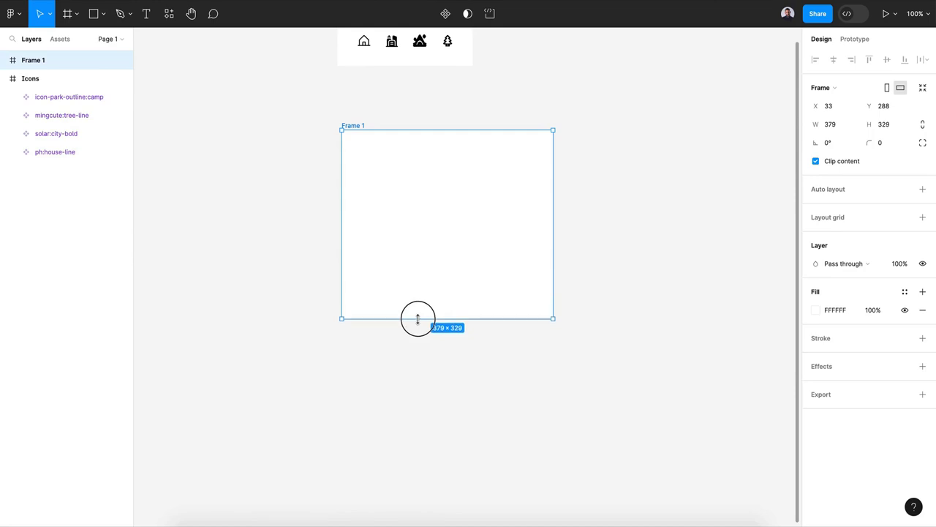
pyautogui.click(885, 143)
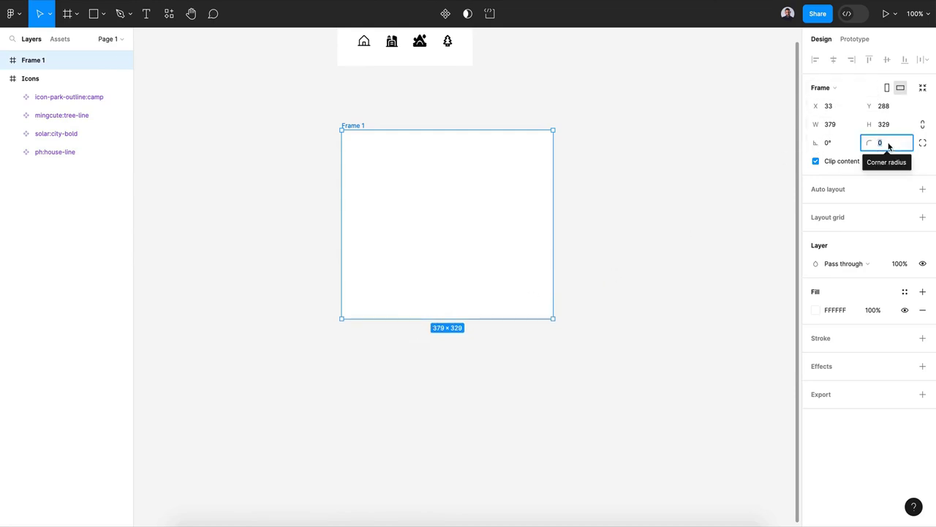
pyautogui.write('40')
pyautogui.press('Return')
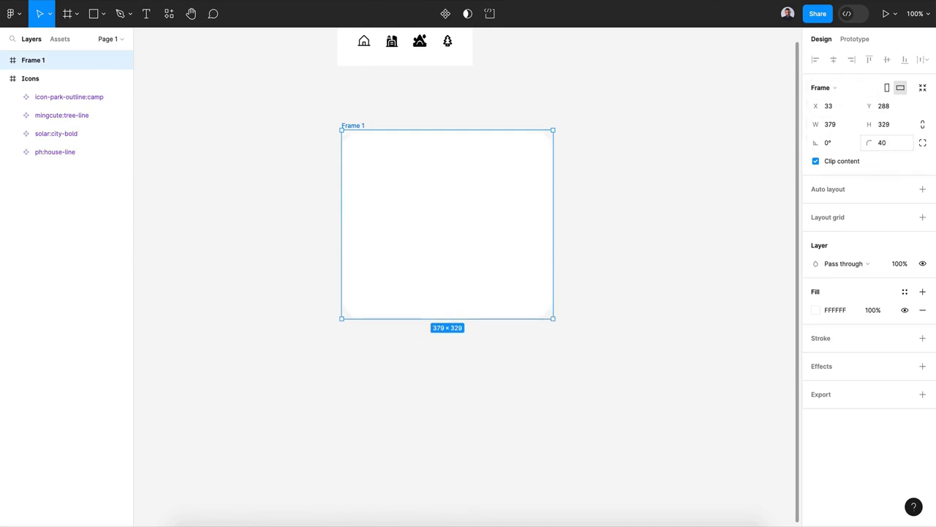
pyautogui.click(641, 198)
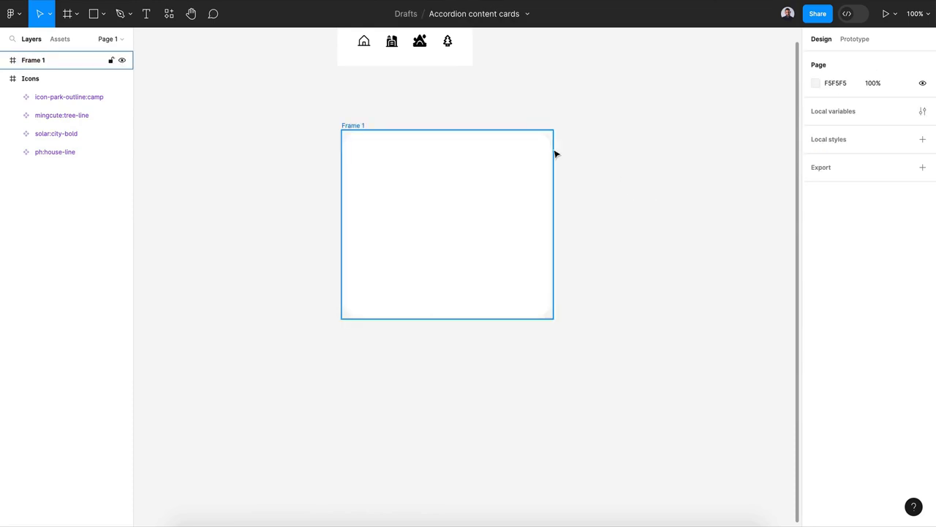
# Launch the Unsplash plugin and position its window beside Frame 1
pyautogui.click(403, 319)
pyautogui.click(175, 21)
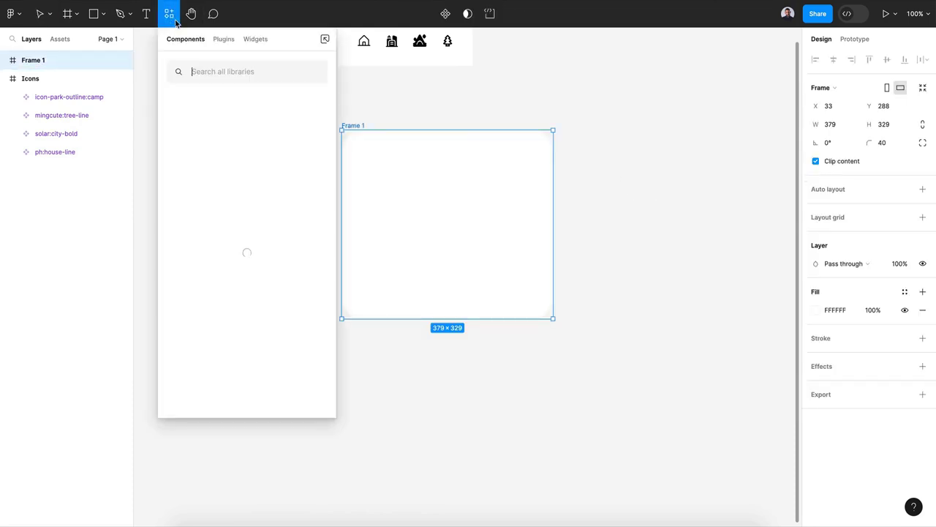
pyautogui.click(223, 40)
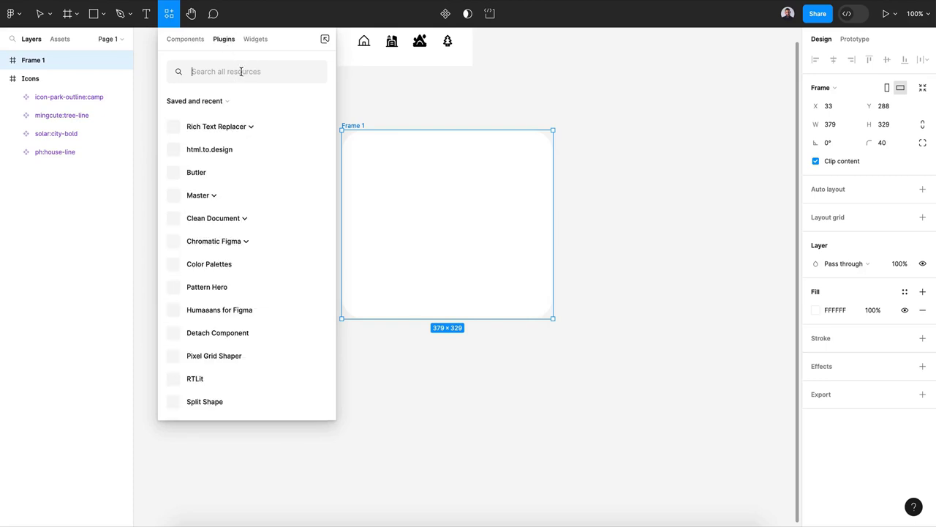
pyautogui.press('Escape')
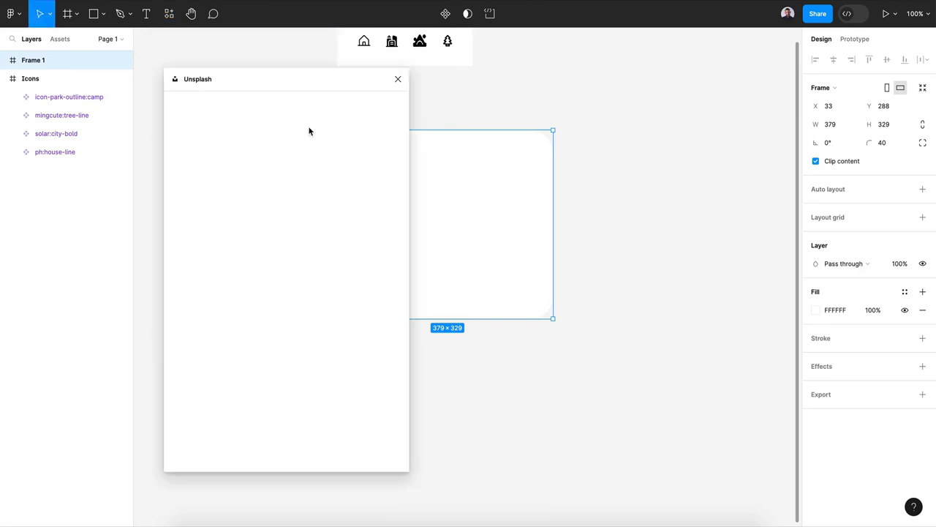
pyautogui.moveTo(267, 79); pyautogui.dragTo(668, 86)
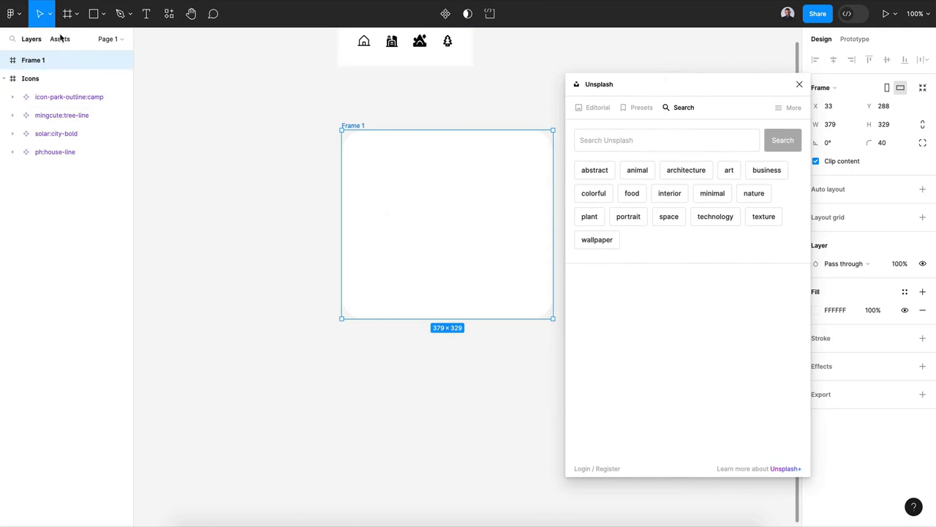
# Draw a rectangle filling Frame 1 and name the layer Image
pyautogui.click(93, 14)
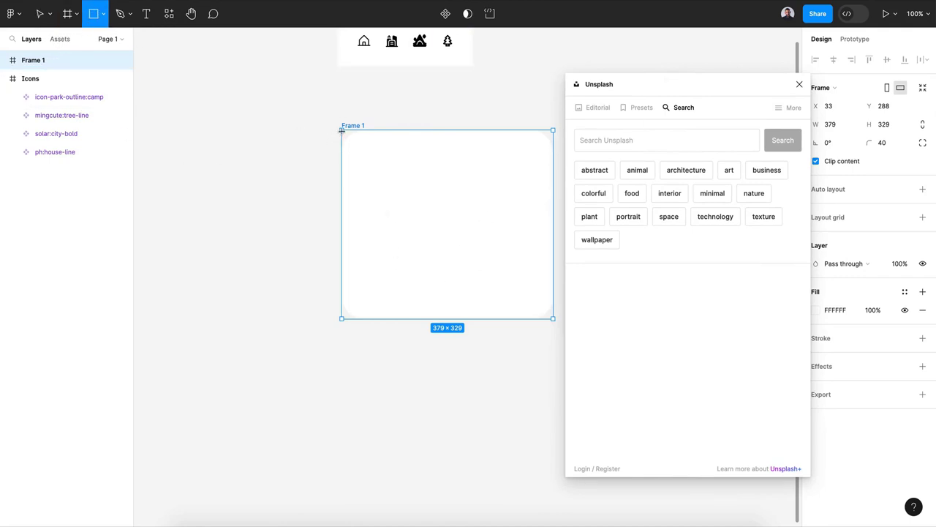
pyautogui.moveTo(341, 130)
pyautogui.mouseDown()
pyautogui.moveTo(498, 299)
pyautogui.moveTo(537, 326)
pyautogui.moveTo(554, 321)
pyautogui.mouseUp()
pyautogui.doubleClick(41, 82)
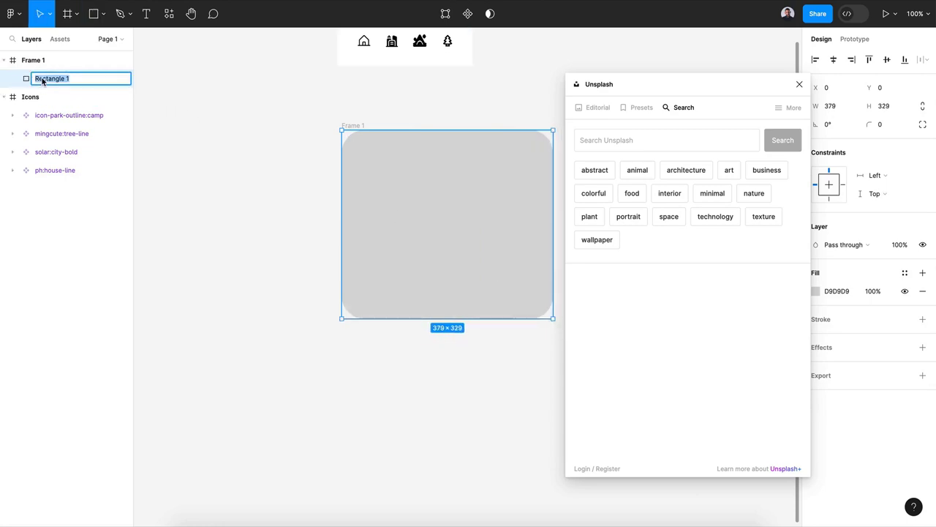
pyautogui.write('Image')
pyautogui.press('Return')
# Search Unsplash for camp photos
pyautogui.scroll(-1, 487, 180)
pyautogui.hscroll(2, 487, 179)
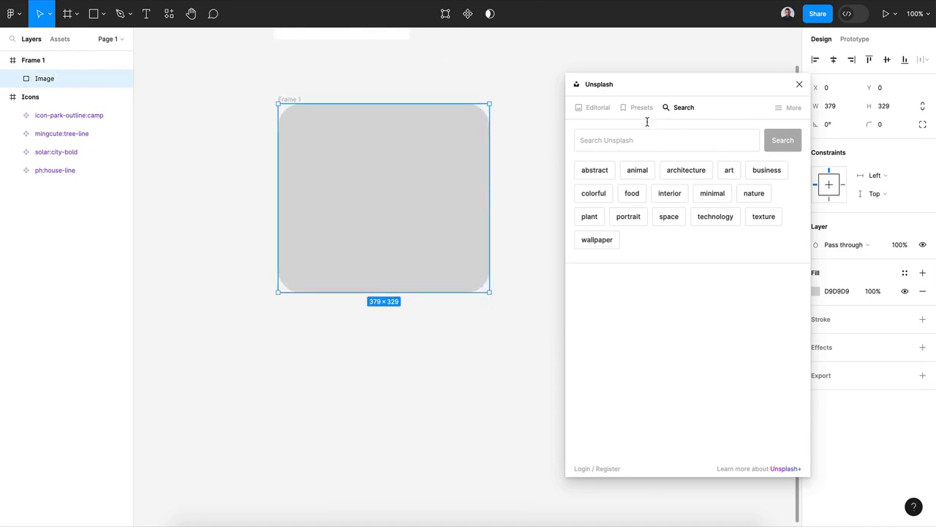
pyautogui.click(710, 147)
pyautogui.write('camp')
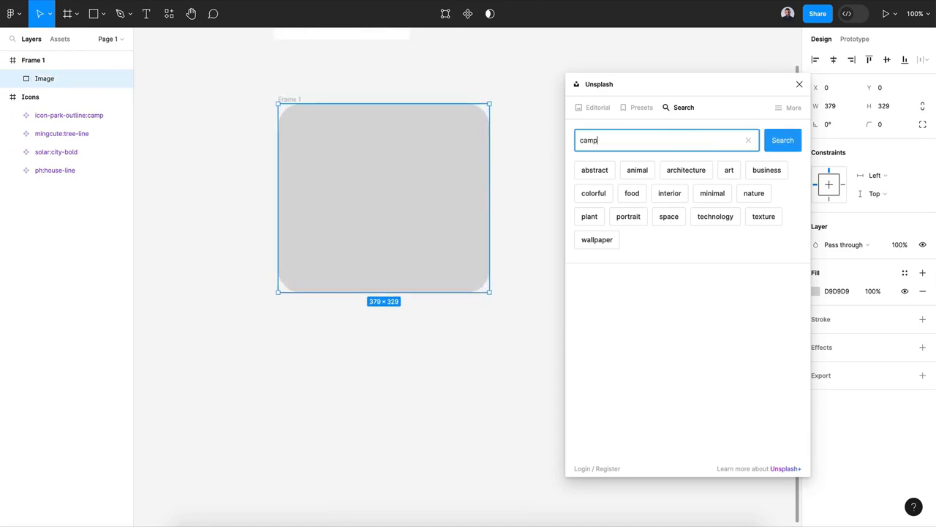
pyautogui.press('Return')
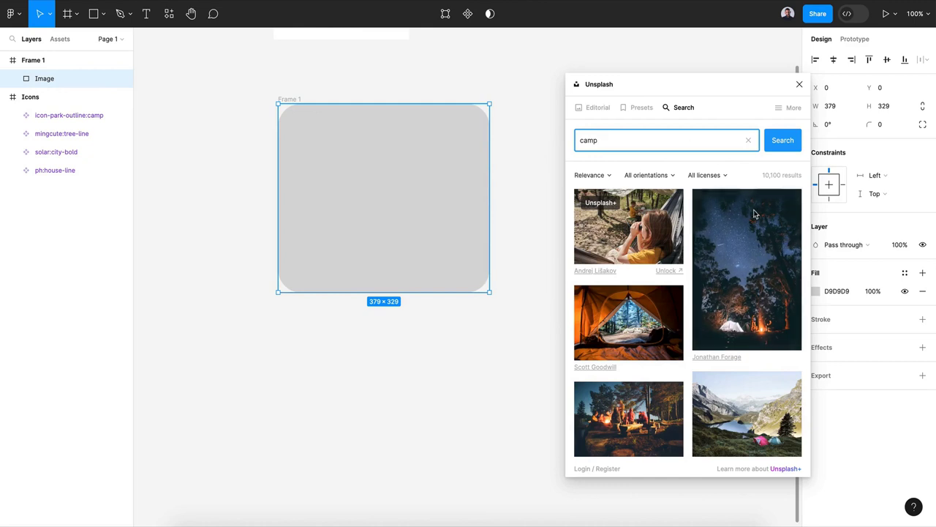
# Fill Image with the Unsplash tent photo and overlay a black linear gradient running down it
pyautogui.click(654, 327)
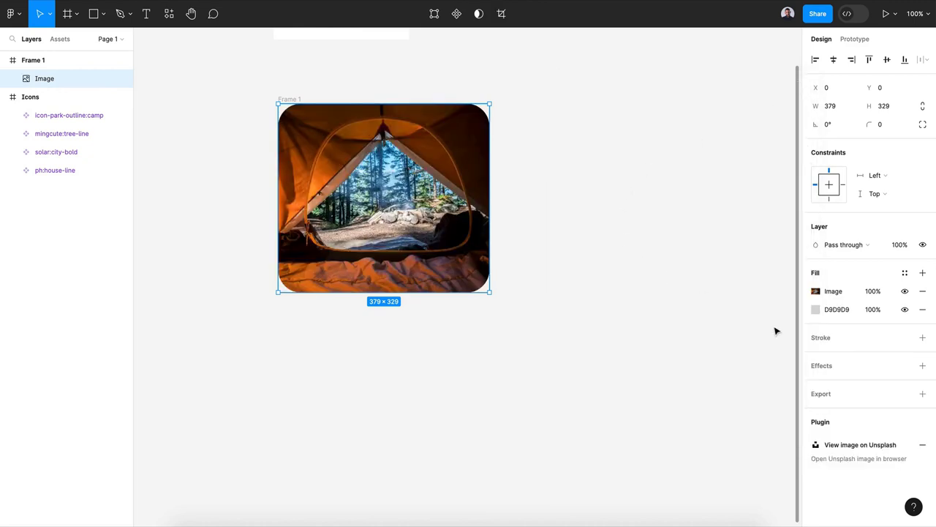
pyautogui.click(923, 272)
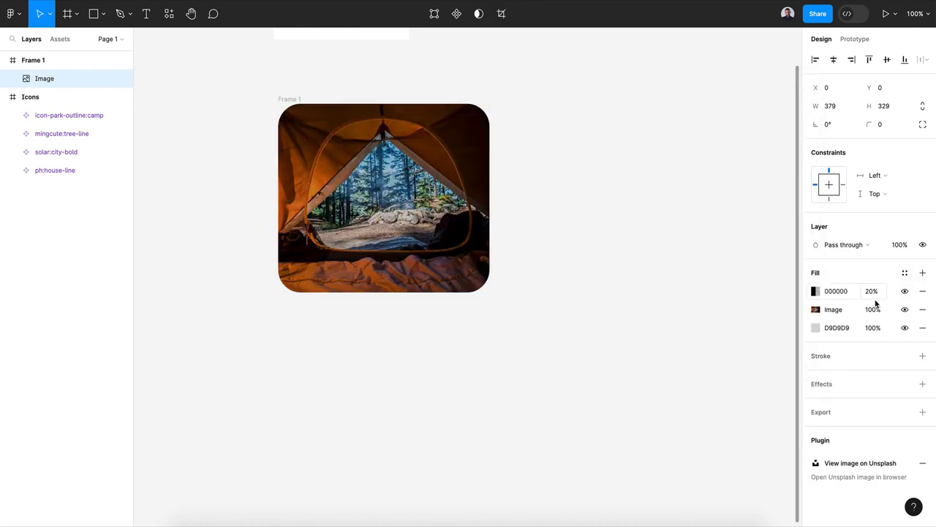
pyautogui.click(814, 292)
pyautogui.click(697, 220)
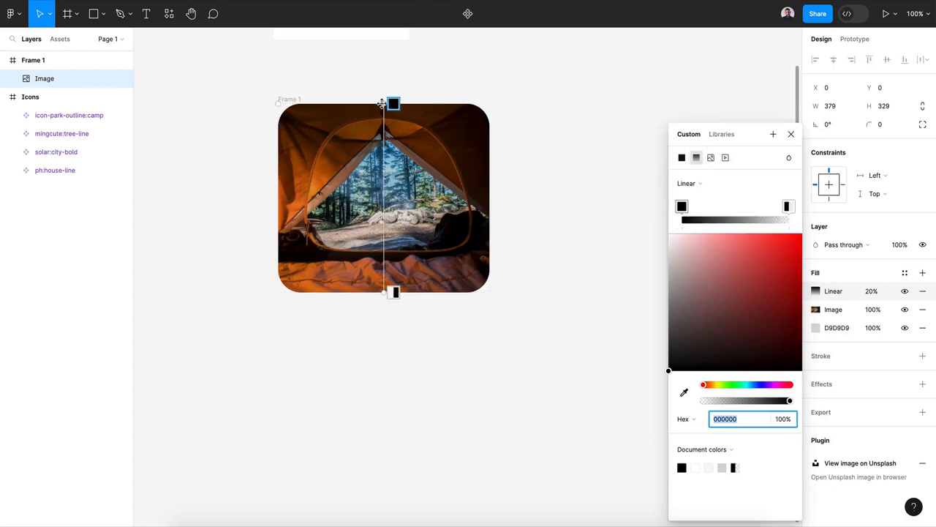
pyautogui.moveTo(390, 100)
pyautogui.mouseDown()
pyautogui.moveTo(346, 146)
pyautogui.moveTo(355, 284)
pyautogui.moveTo(386, 94)
pyautogui.moveTo(373, 100)
pyautogui.mouseUp()
pyautogui.click(791, 134)
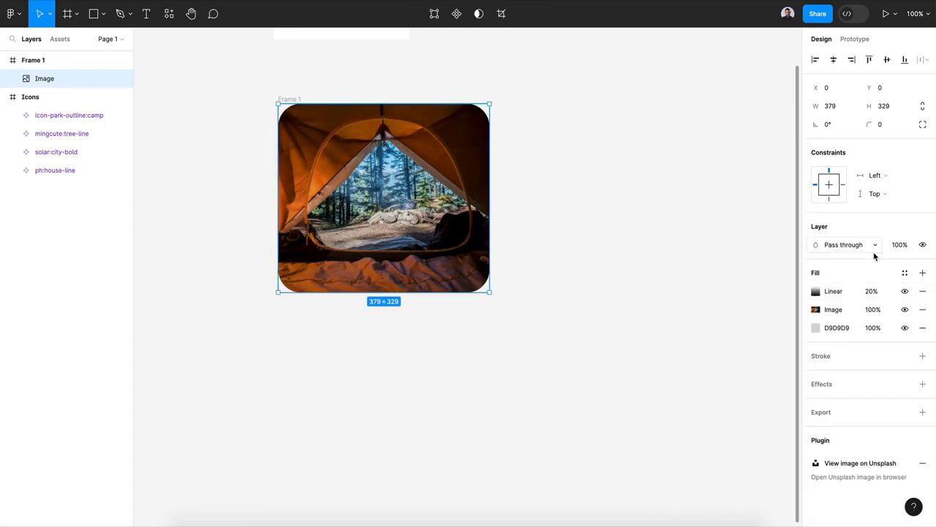
# Set the gradient overlay fill's opacity to 50%
pyautogui.click(871, 292)
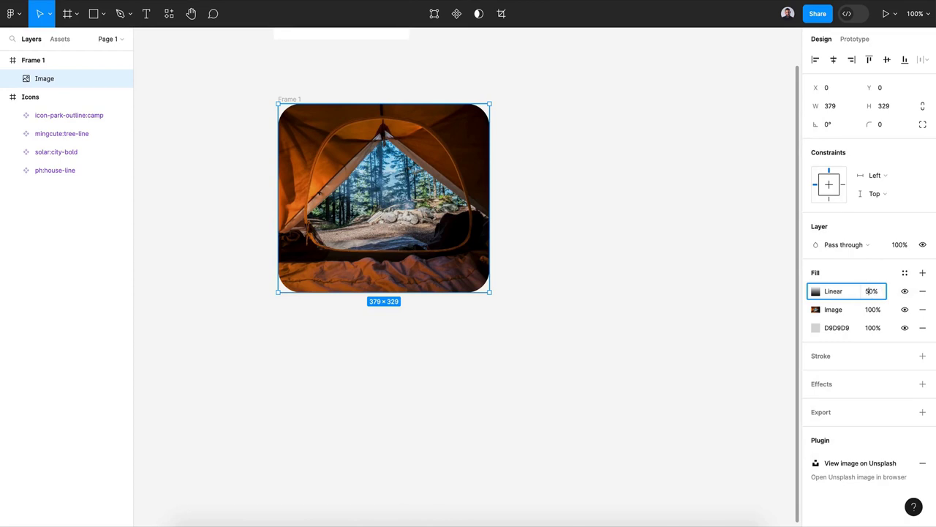
pyautogui.write('50')
pyautogui.press('Return')
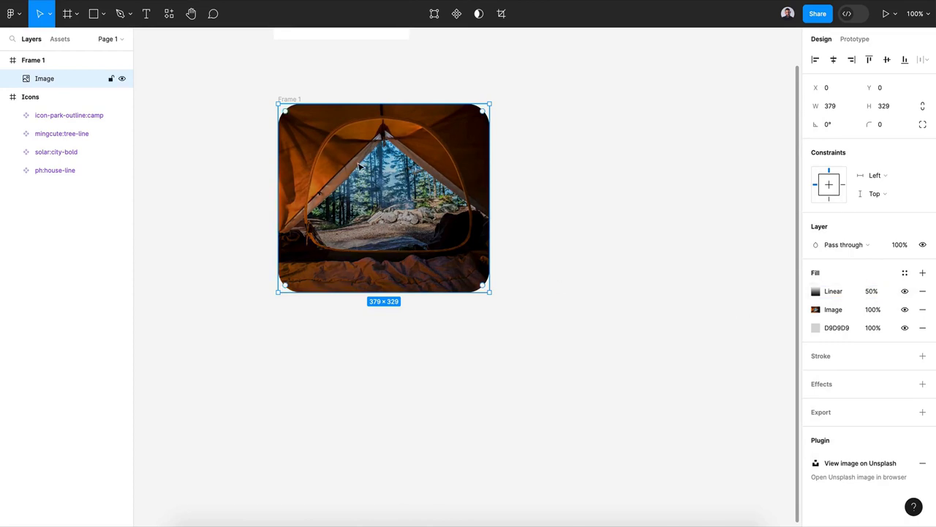
pyautogui.click(67, 14)
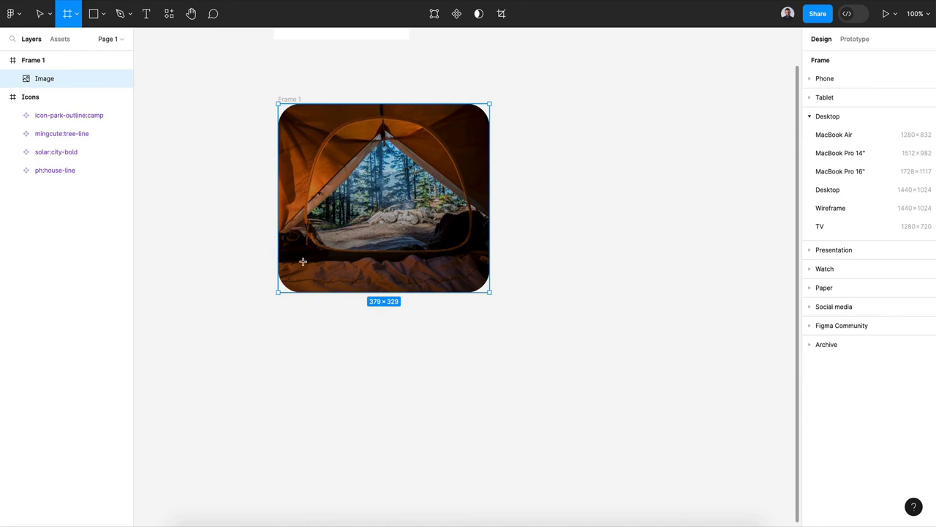
# Draw a small 56×54 frame over the photo's lower left with a white FFFFFF fill
pyautogui.moveTo(295, 251); pyautogui.dragTo(327, 282)
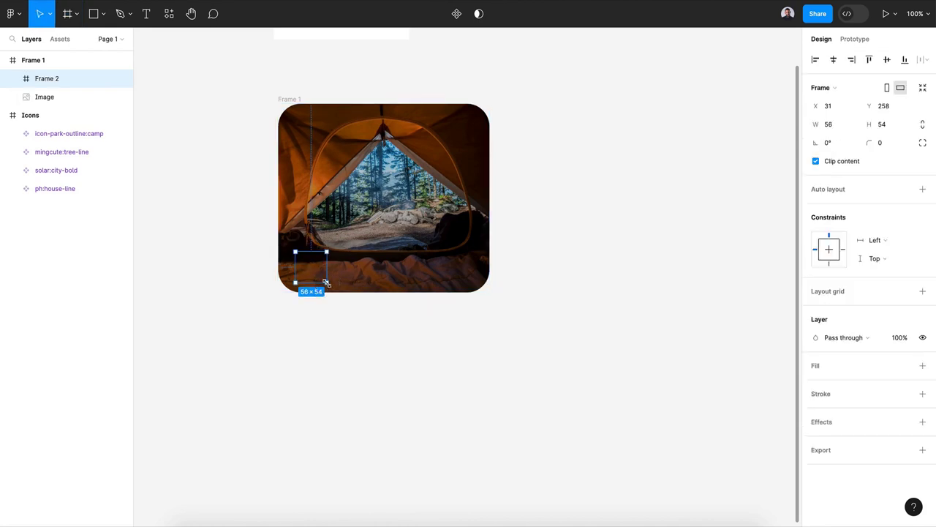
pyautogui.click(922, 365)
pyautogui.click(819, 387)
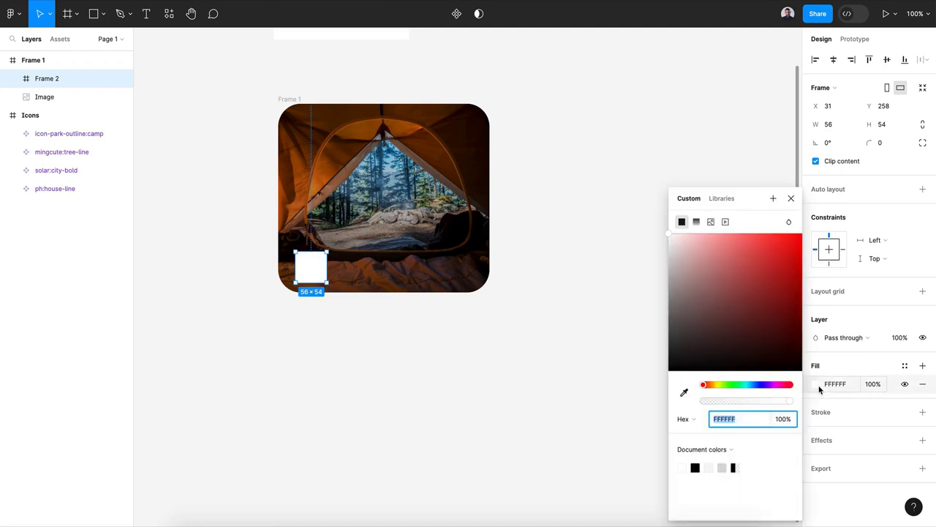
pyautogui.click(819, 389)
# Round the small frame into a circle with corner radius 50
pyautogui.moveTo(869, 143); pyautogui.dragTo(933, 165)
pyautogui.click(885, 144)
pyautogui.write('50')
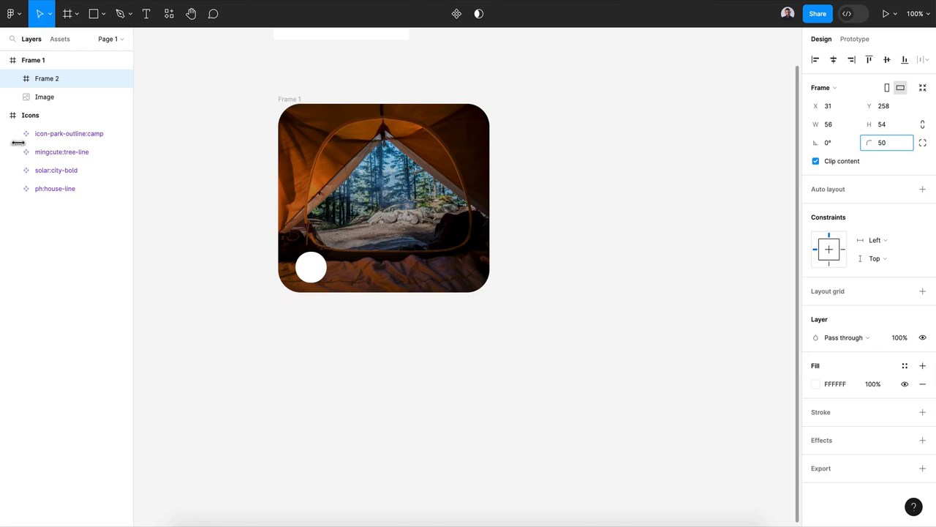
pyautogui.press('Return')
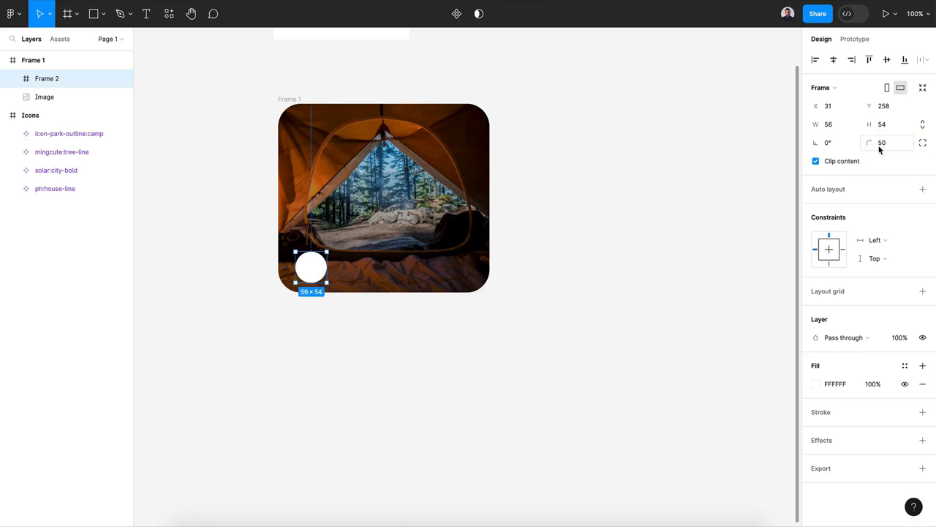
pyautogui.click(879, 145)
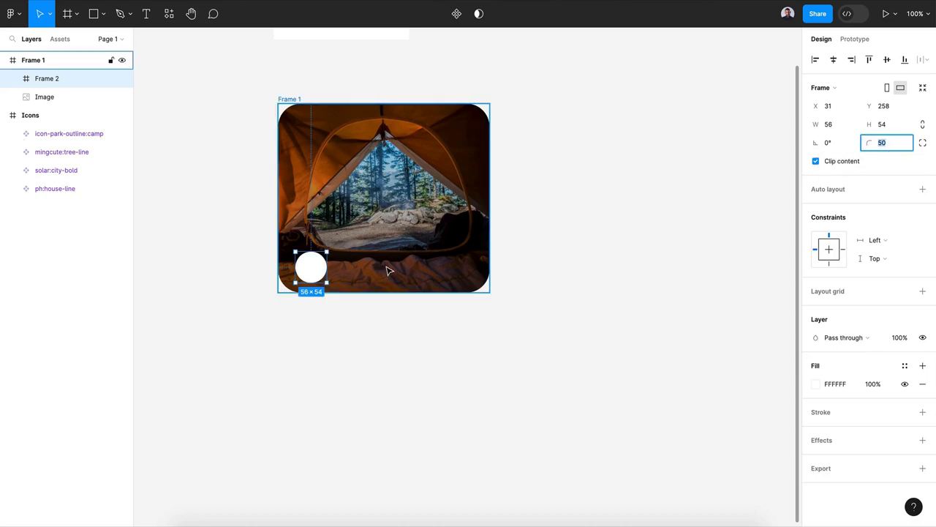
# Drag the camp icon from Assets > Icons into the white circle and centre it both ways
pyautogui.click(58, 38)
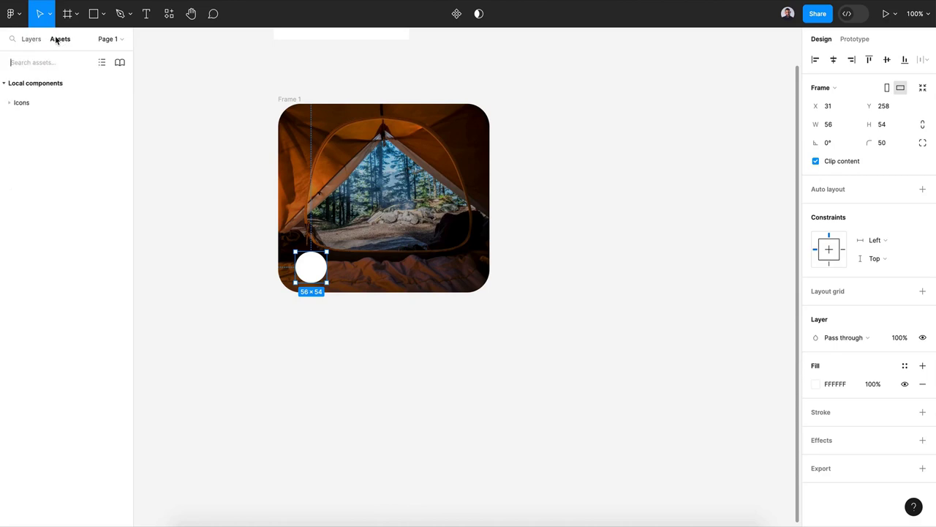
pyautogui.click(40, 103)
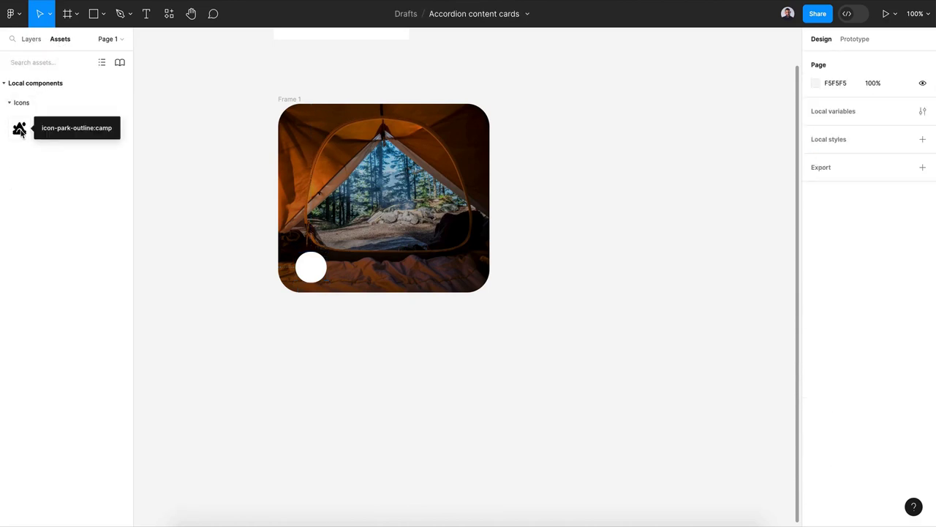
pyautogui.moveTo(20, 129); pyautogui.dragTo(308, 268)
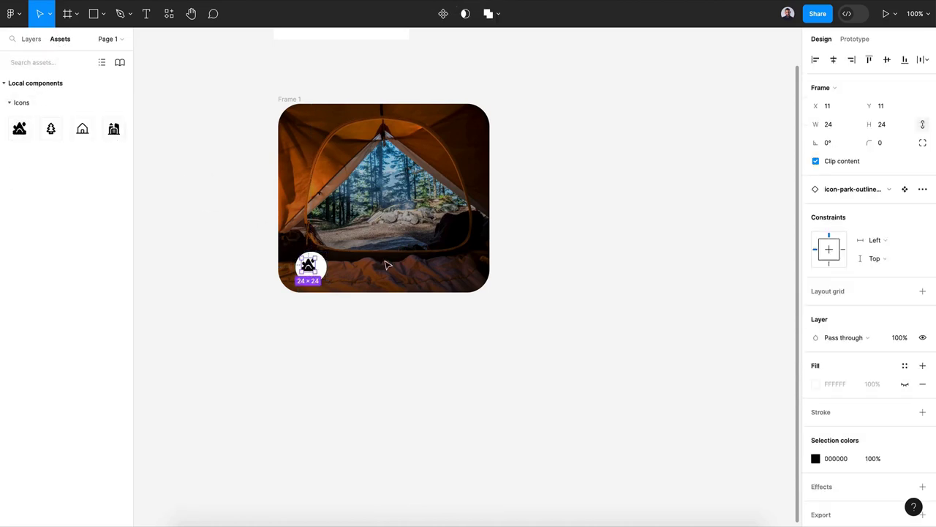
pyautogui.click(834, 60)
pyautogui.click(888, 60)
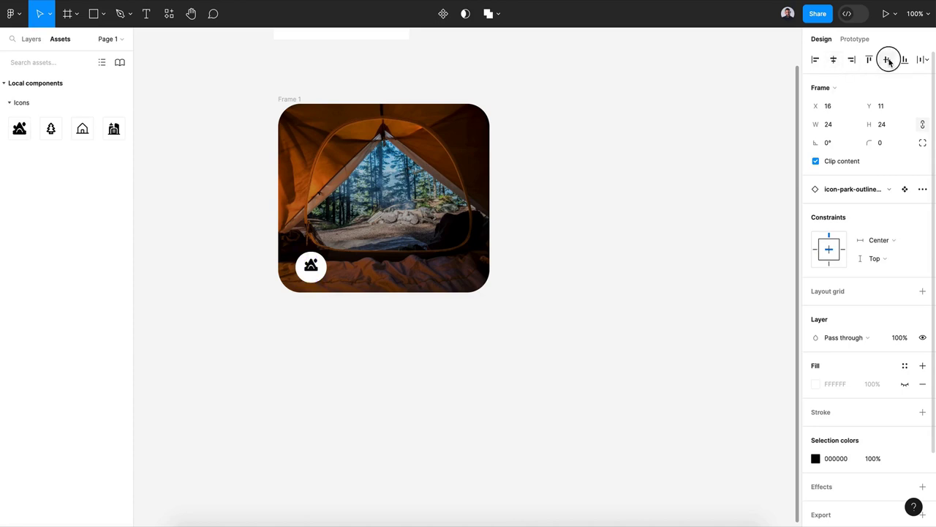
# Recolour the camp icon to yellow EFB41D
pyautogui.scroll(-2, 874, 370)
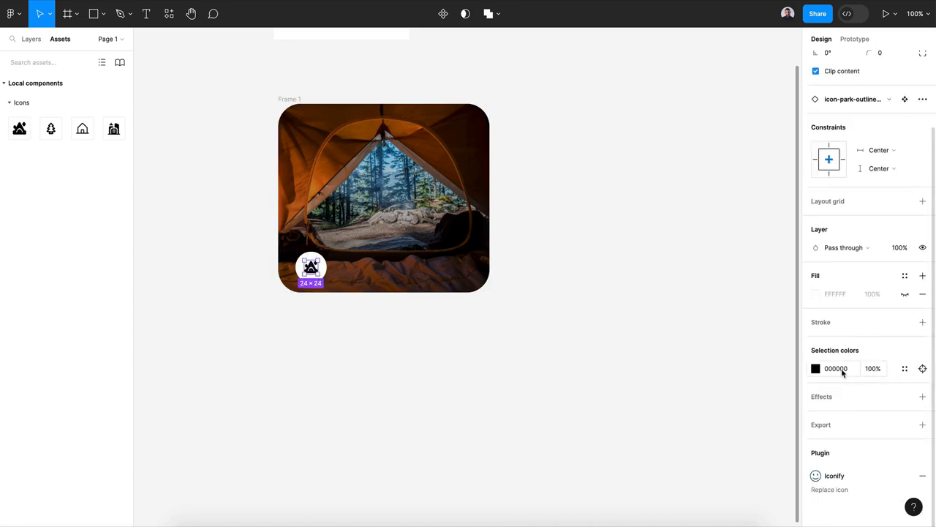
pyautogui.click(817, 369)
pyautogui.click(715, 384)
pyautogui.moveTo(785, 247); pyautogui.dragTo(786, 242)
pyautogui.click(790, 199)
pyautogui.press('Escape')
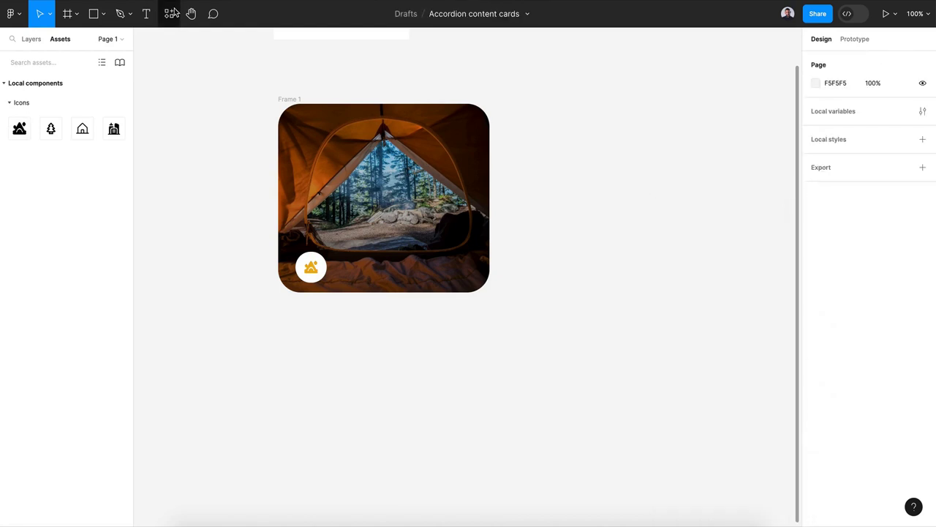
pyautogui.click(147, 13)
# Add a bold, size 20 'Camping' title beside the icon
pyautogui.click(333, 260)
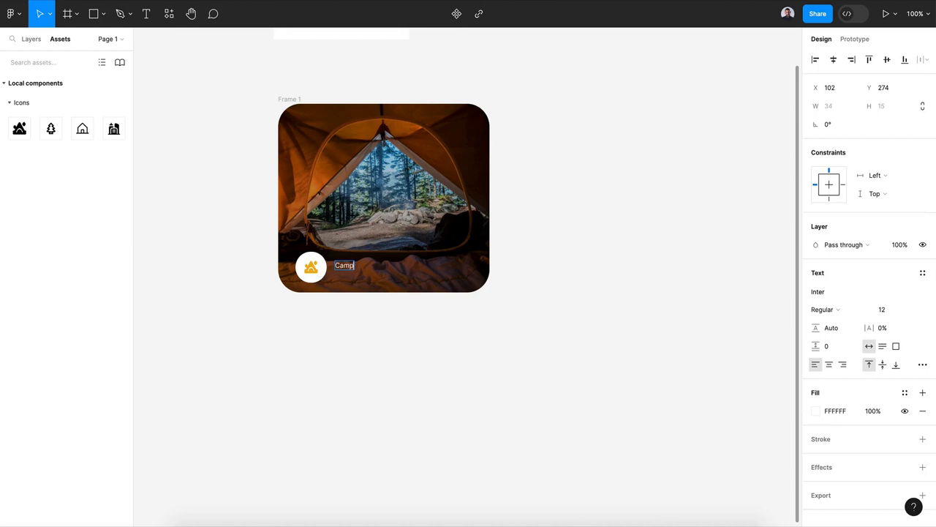
pyautogui.press('Escape')
pyautogui.click(896, 310)
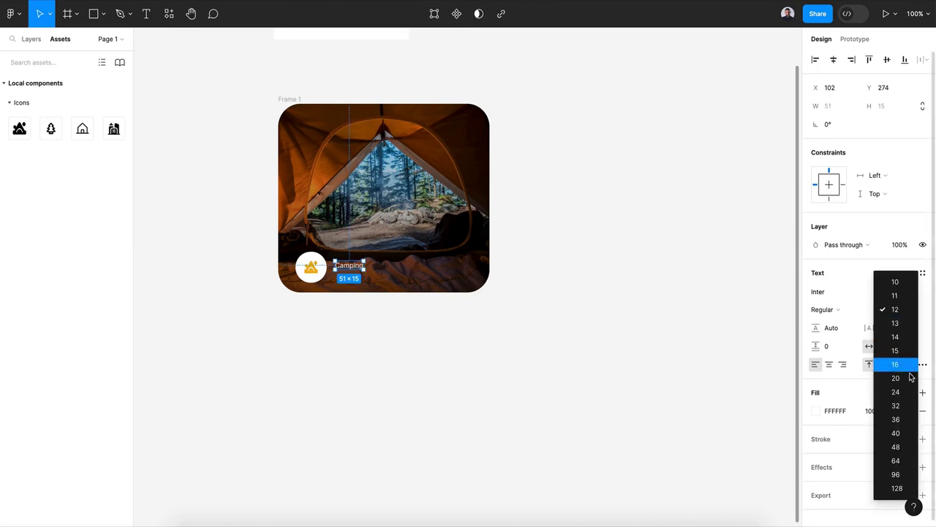
pyautogui.click(892, 364)
pyautogui.moveTo(359, 267); pyautogui.dragTo(361, 262)
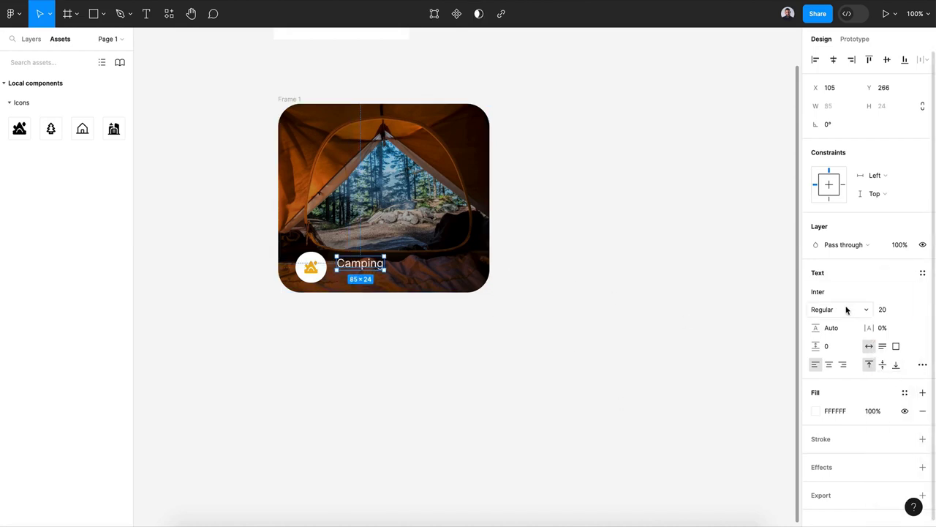
pyautogui.click(822, 309)
pyautogui.click(859, 352)
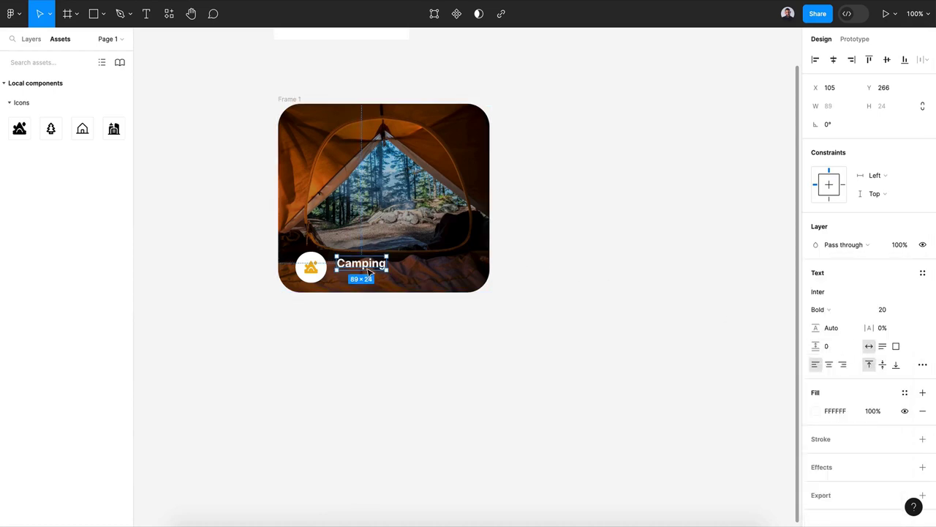
# Duplicate the title below as a Regular 14 line reading 'Lorem ipsum dolor amit'
pyautogui.moveTo(368, 270); pyautogui.dragTo(369, 281)
pyautogui.click(830, 309)
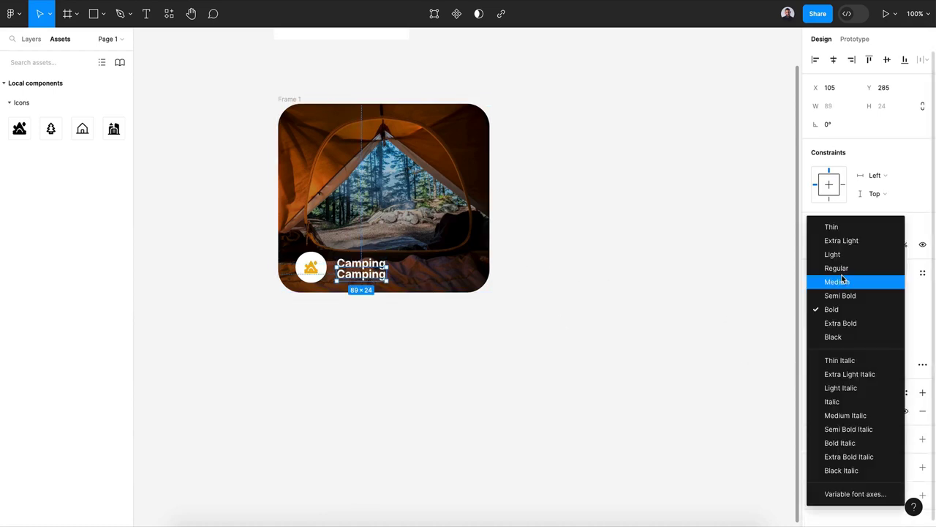
pyautogui.click(830, 268)
pyautogui.click(911, 317)
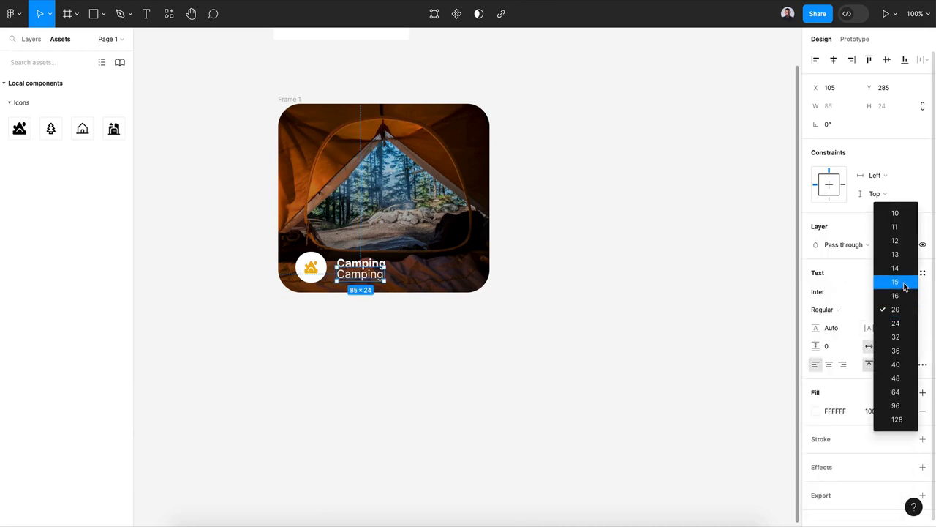
pyautogui.click(903, 278)
pyautogui.doubleClick(354, 272)
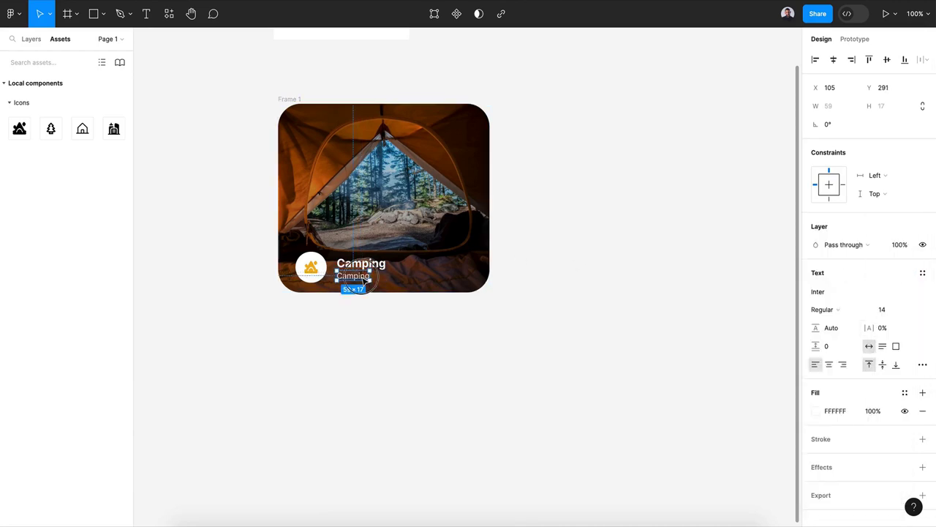
pyautogui.write('Lorem ipsum dolor')
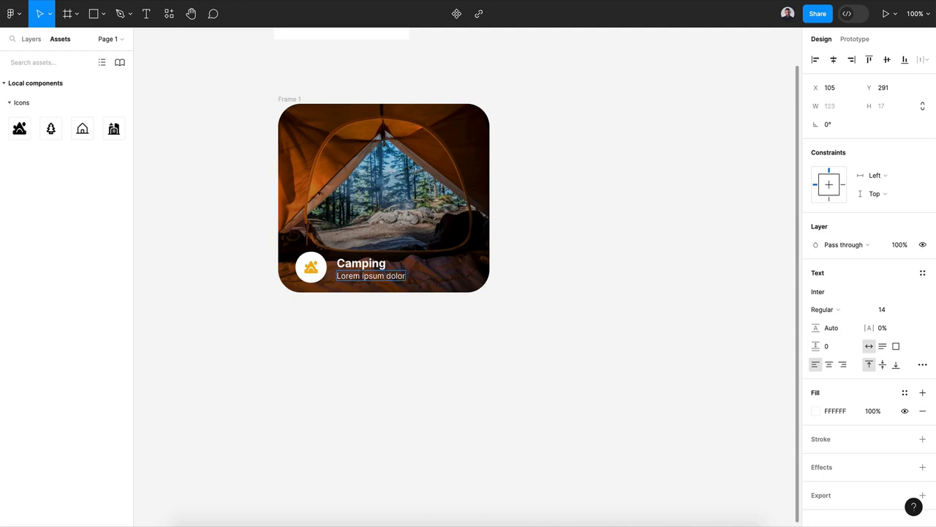
pyautogui.write(' amit')
pyautogui.press('Escape')
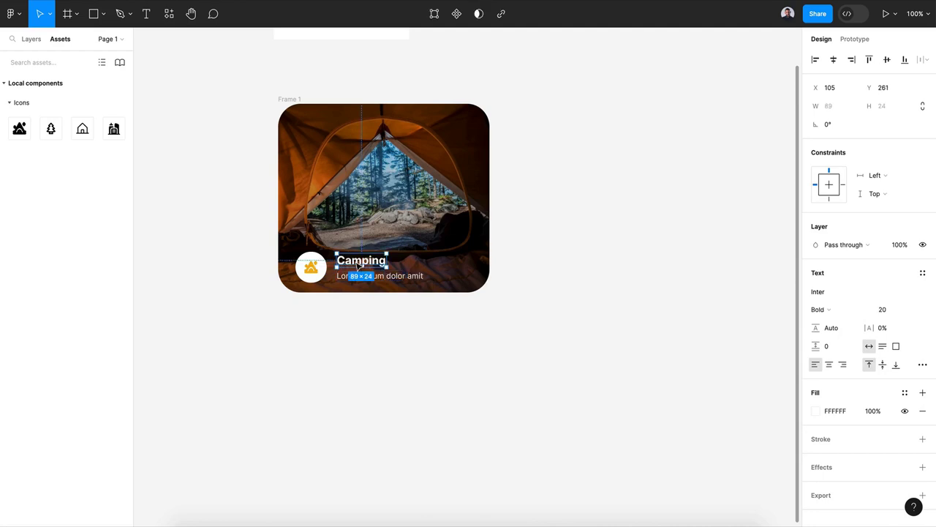
pyautogui.press('Escape')
# Select the icon circle and both text lines and nudge them up together
pyautogui.click(311, 267)
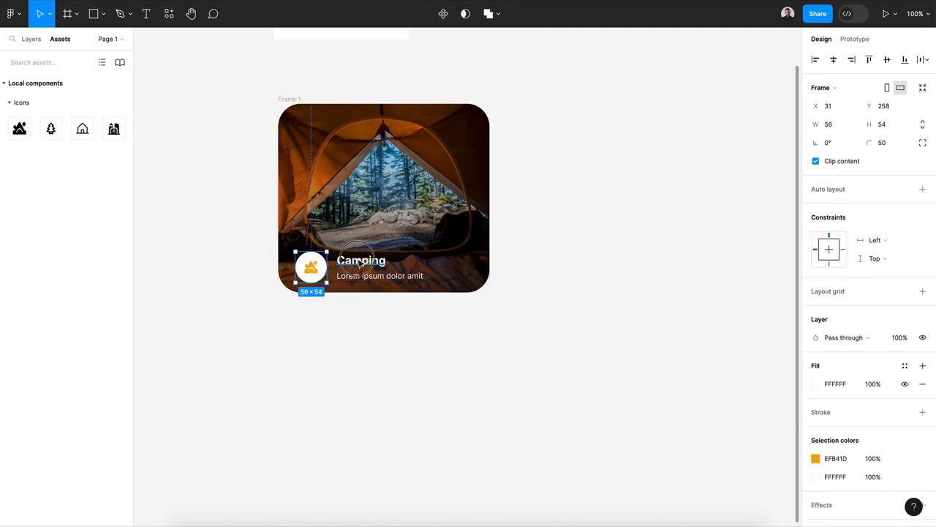
pyautogui.keyDown('shift'); pyautogui.click(360, 262); pyautogui.keyUp('shift')
pyautogui.keyDown('shift'); pyautogui.click(362, 278); pyautogui.keyUp('shift')
pyautogui.moveTo(362, 277); pyautogui.dragTo(362, 272)
pyautogui.scroll(-3, 830, 322)
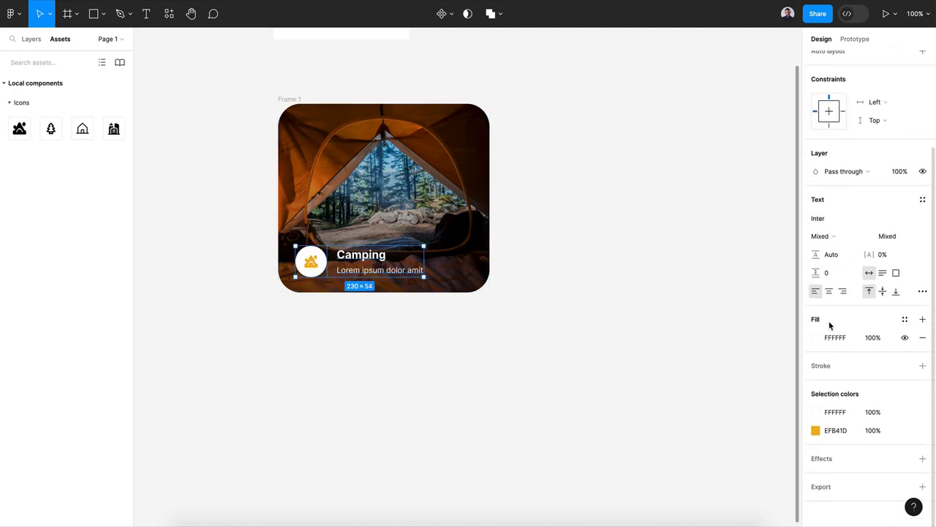
pyautogui.scroll(3, 830, 324)
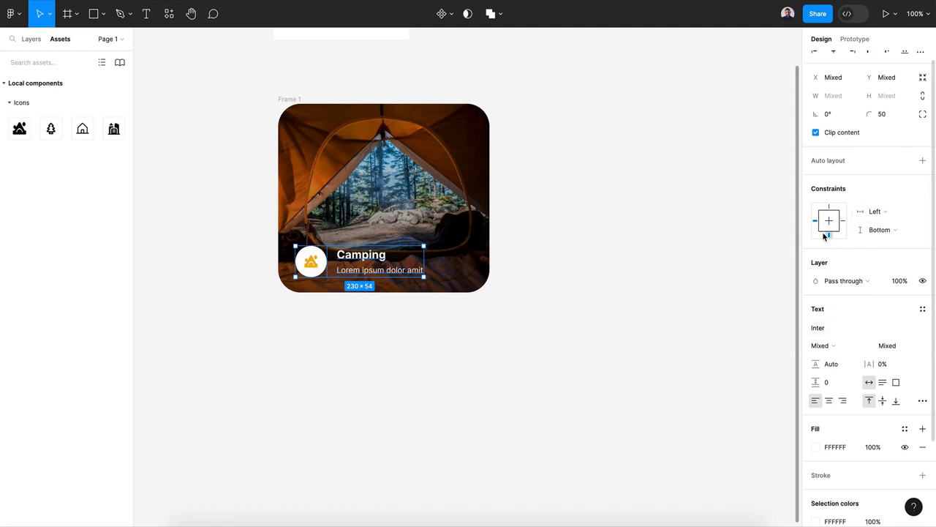
# Set the Image layer's horizontal and vertical constraints to Scale
pyautogui.click(484, 180)
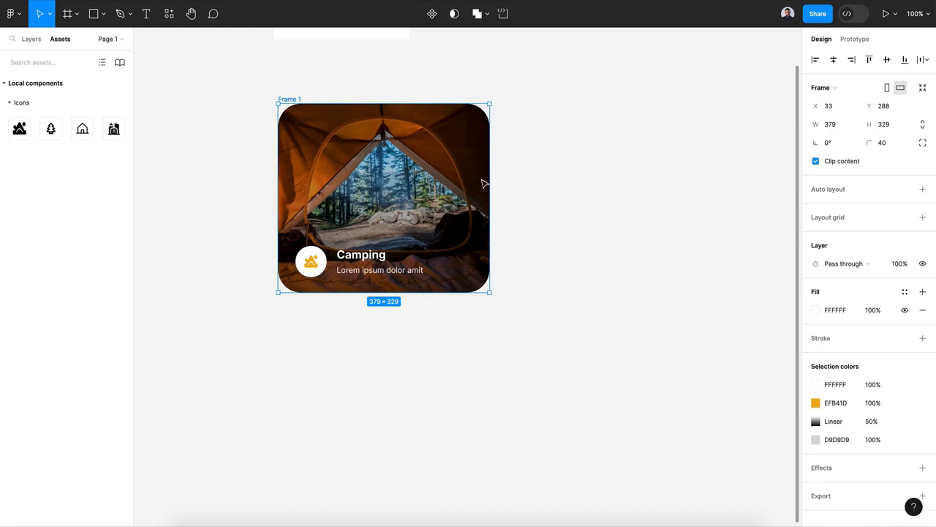
pyautogui.doubleClick(483, 183)
pyautogui.click(32, 39)
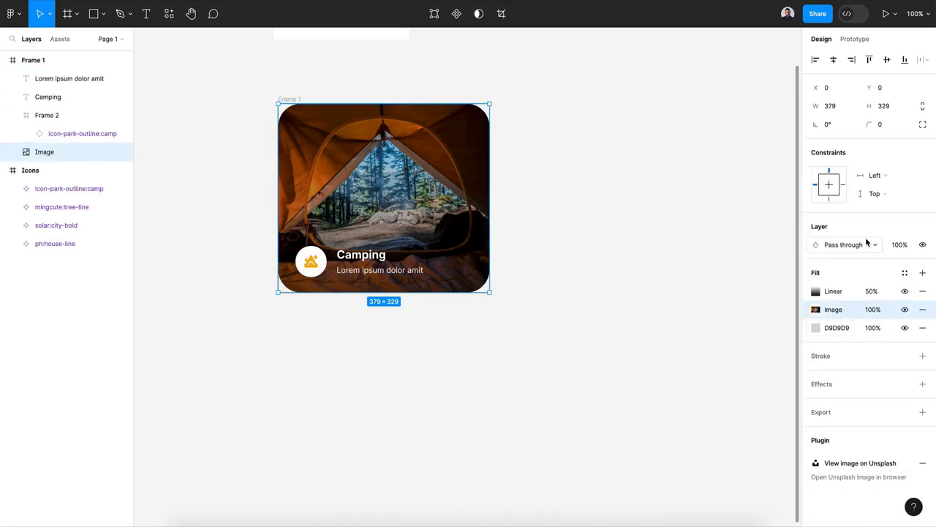
pyautogui.click(875, 175)
pyautogui.click(885, 202)
pyautogui.click(883, 176)
pyautogui.click(884, 203)
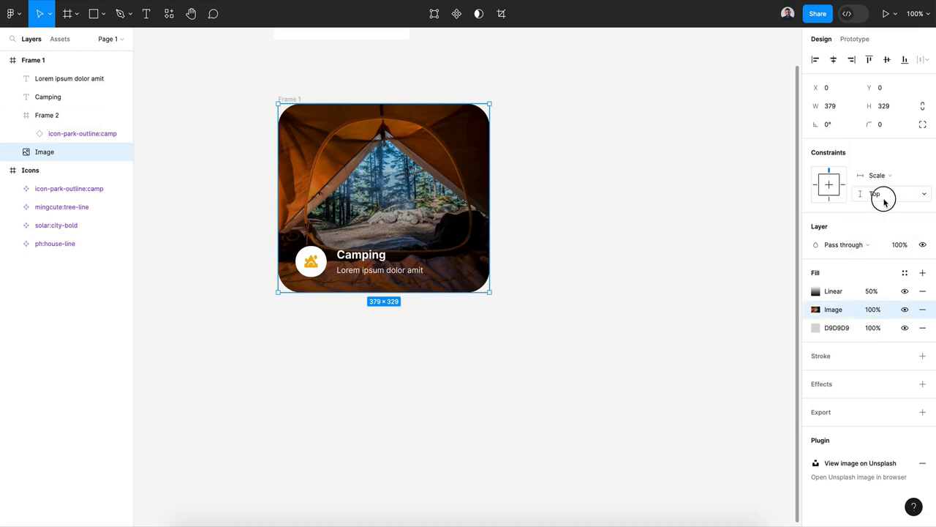
pyautogui.click(882, 194)
pyautogui.click(882, 248)
# Rename Frame 1 to Card and widen it to 419 px
pyautogui.click(558, 279)
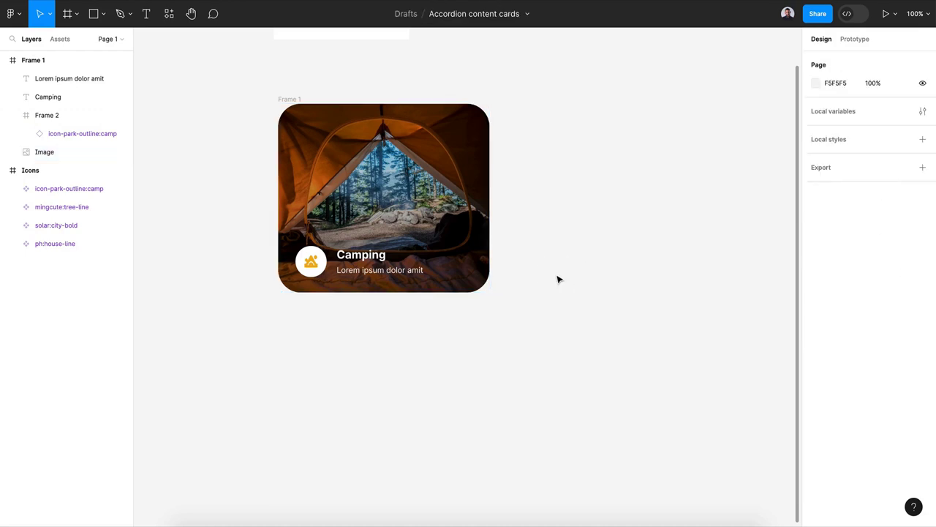
pyautogui.click(42, 60)
pyautogui.doubleClick(41, 60)
pyautogui.write('Card')
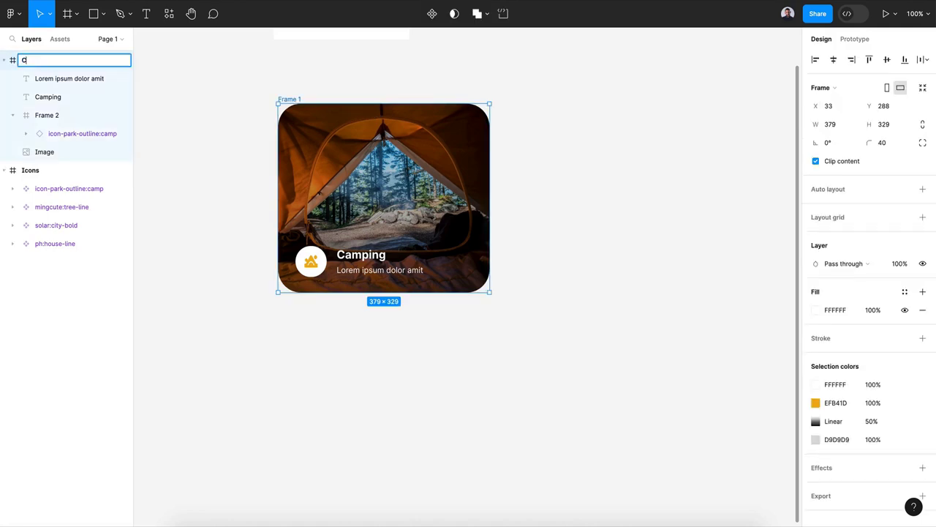
pyautogui.press('Return')
pyautogui.moveTo(490, 188); pyautogui.dragTo(512, 188)
pyautogui.click(580, 354)
# Turn Card into a component and add a second variant
pyautogui.scroll(-2, 579, 355)
pyautogui.click(325, 124)
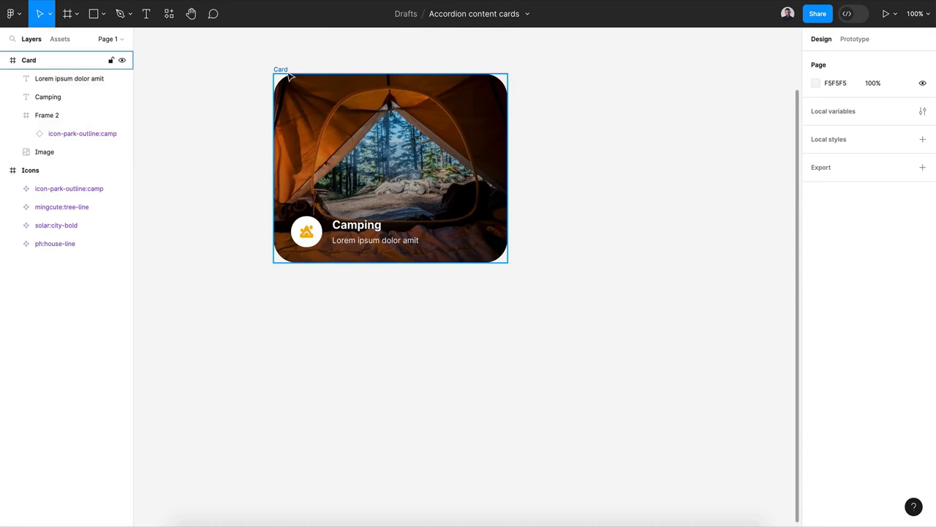
pyautogui.click(290, 76)
pyautogui.click(432, 16)
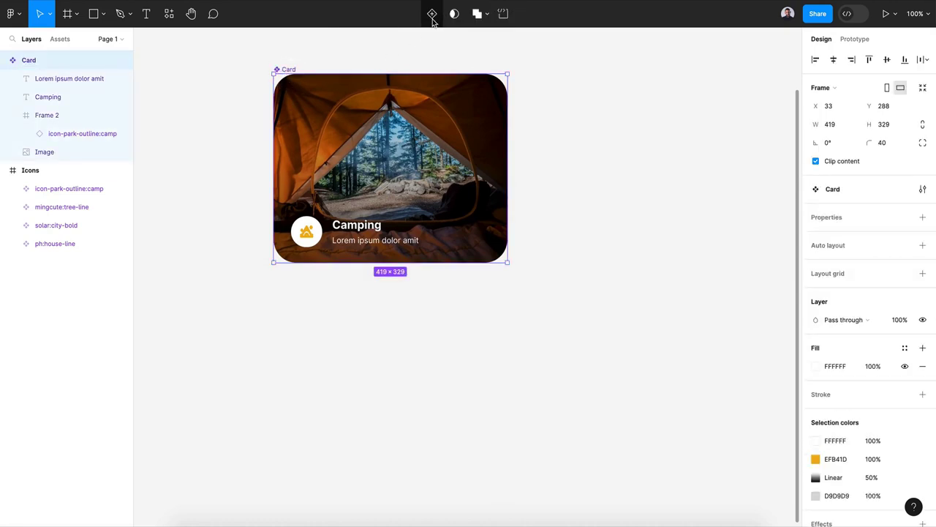
pyautogui.click(432, 14)
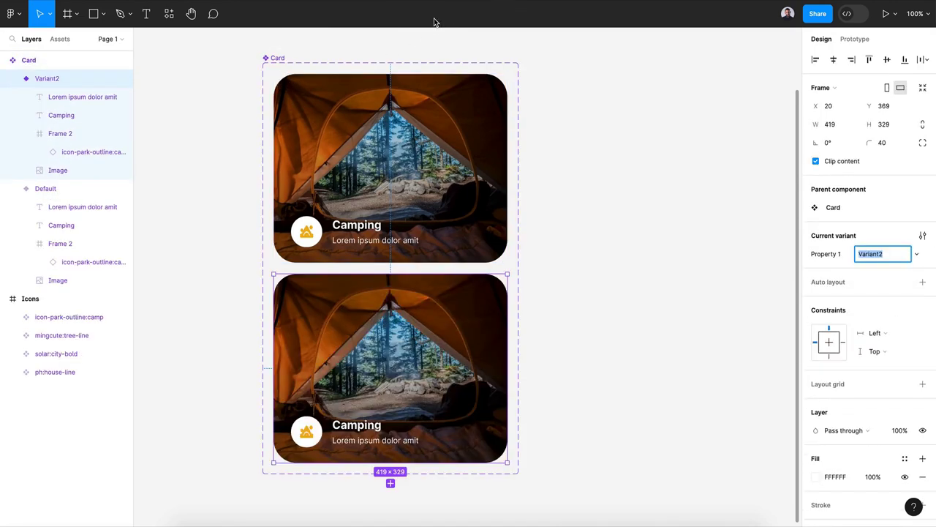
# Shift the Default variant's Camping and Lorem ipsum texts down out of the card
pyautogui.click(375, 246)
pyautogui.doubleClick(375, 241)
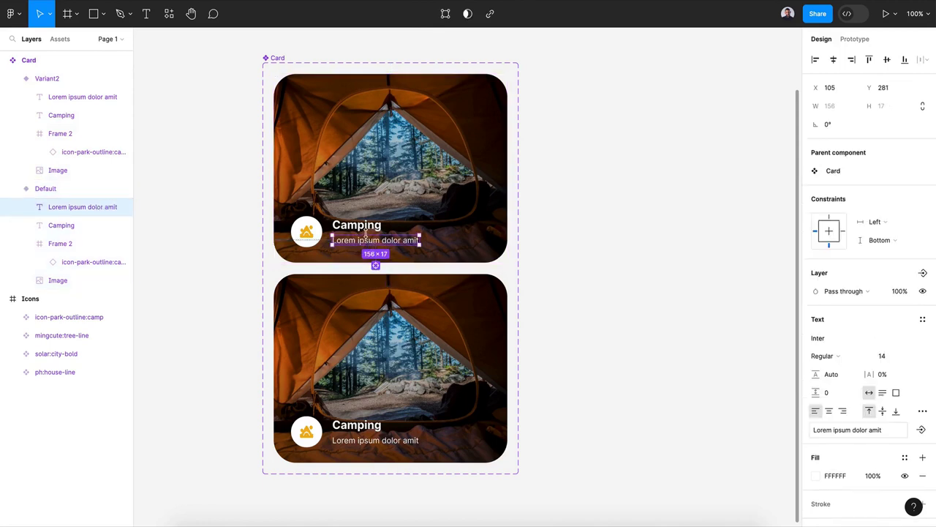
pyautogui.keyDown('shift'); pyautogui.click(365, 228); pyautogui.keyUp('shift')
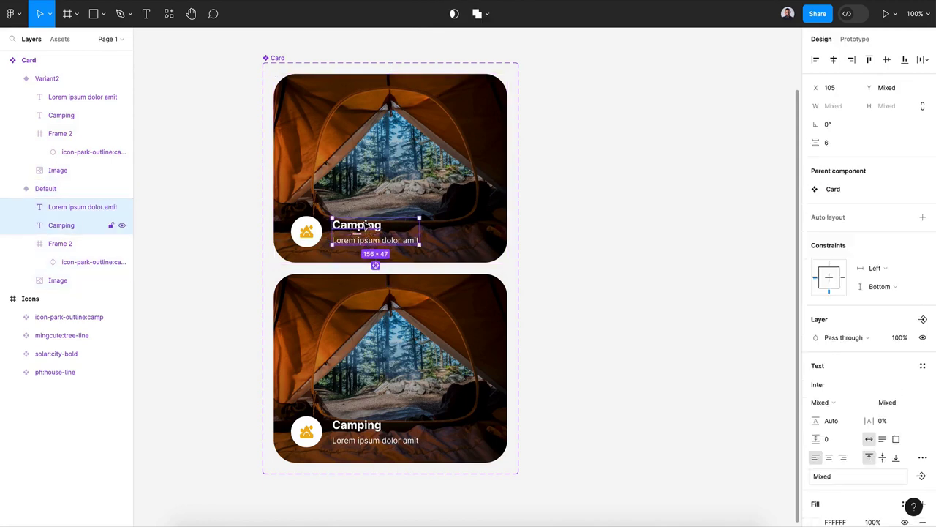
pyautogui.hotkey('shift', 'Down')
pyautogui.hotkey('shift', 'Down')
pyautogui.hotkey('shift', 'Down')
pyautogui.hotkey('shift', 'Down')
pyautogui.hotkey('shift', 'Down')
pyautogui.hotkey('shift', 'Down')
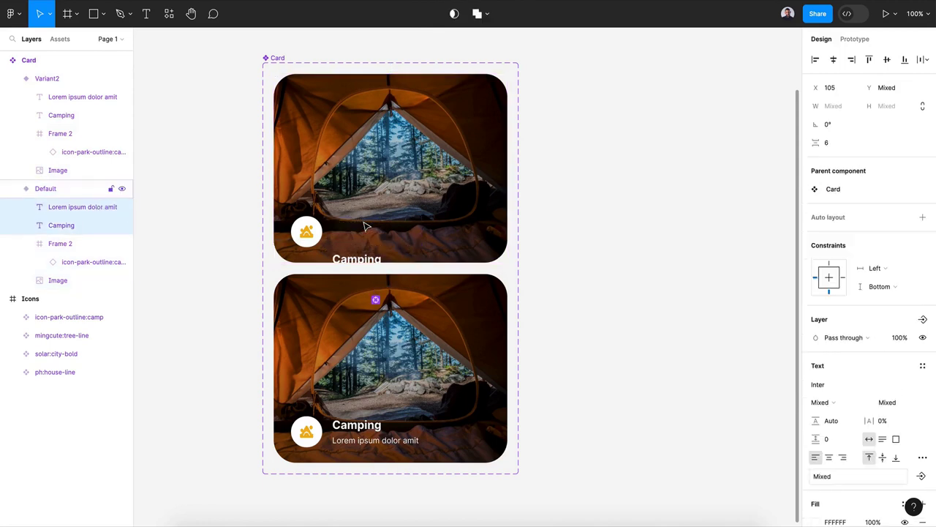
pyautogui.press('Escape')
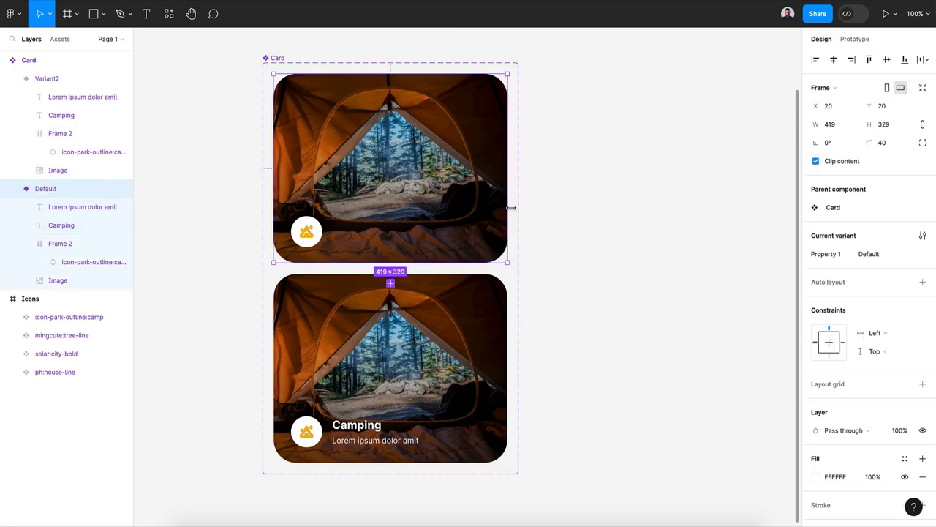
# Narrow the Default variant to 93 px and centre its icon horizontally
pyautogui.moveTo(510, 208); pyautogui.dragTo(332, 203)
pyautogui.click(307, 234)
pyautogui.moveTo(307, 234); pyautogui.dragTo(305, 234)
pyautogui.press('Escape')
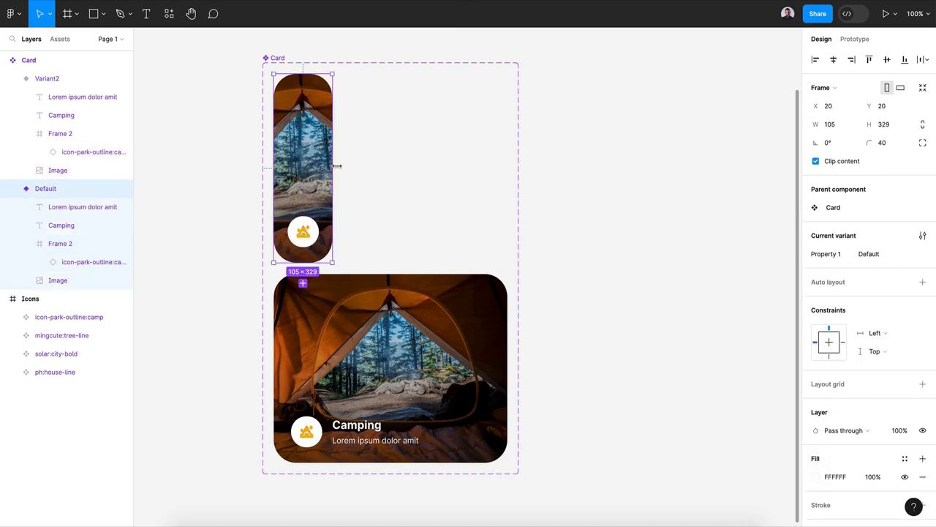
pyautogui.moveTo(333, 174); pyautogui.dragTo(326, 173)
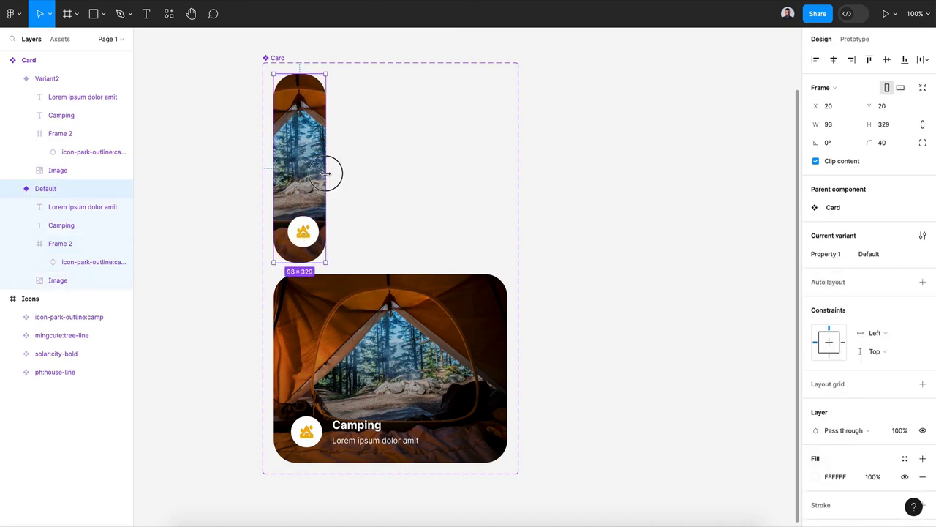
pyautogui.press('Return')
pyautogui.click(833, 59)
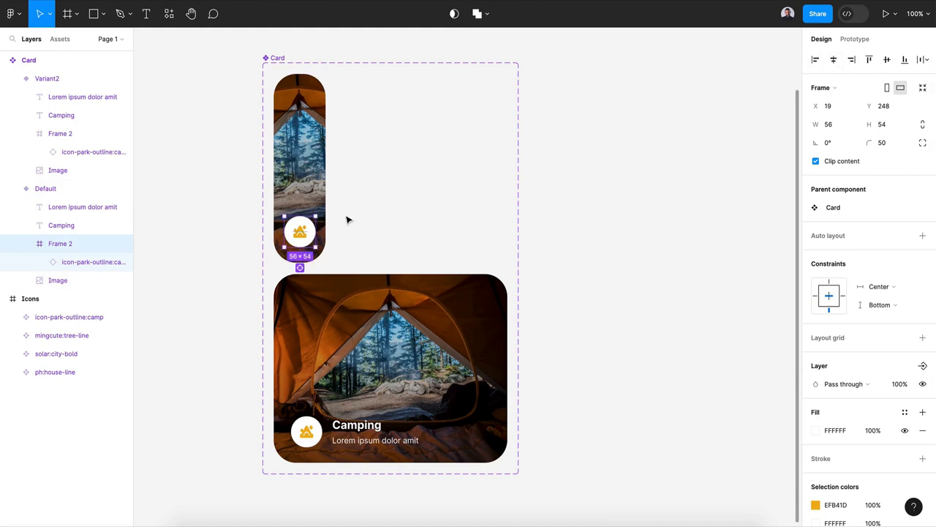
pyautogui.click(372, 220)
# Enlarge the Variant2 tent image to 467×367 and centre it both ways in the card
pyautogui.scroll(-2, 387, 241)
pyautogui.scroll(2, 387, 241)
pyautogui.doubleClick(389, 350)
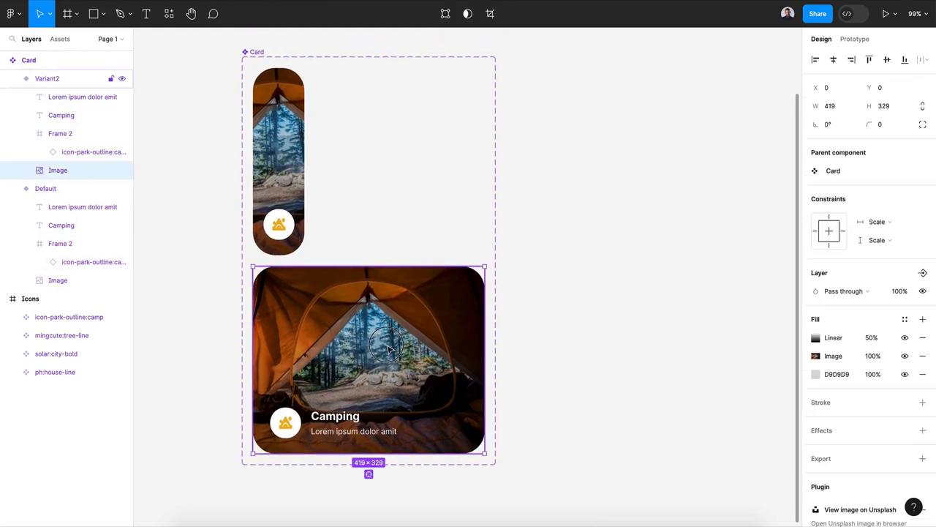
pyautogui.moveTo(484, 268); pyautogui.dragTo(511, 245)
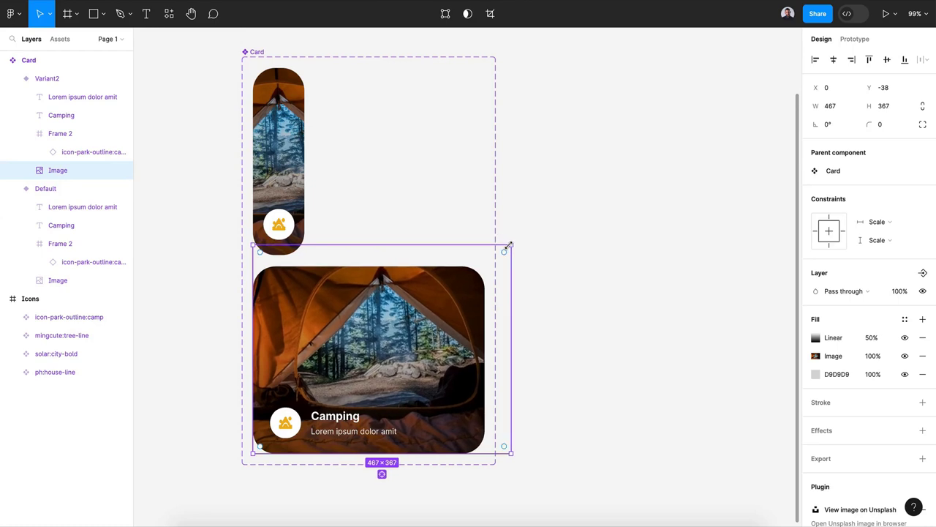
pyautogui.click(835, 59)
pyautogui.click(886, 59)
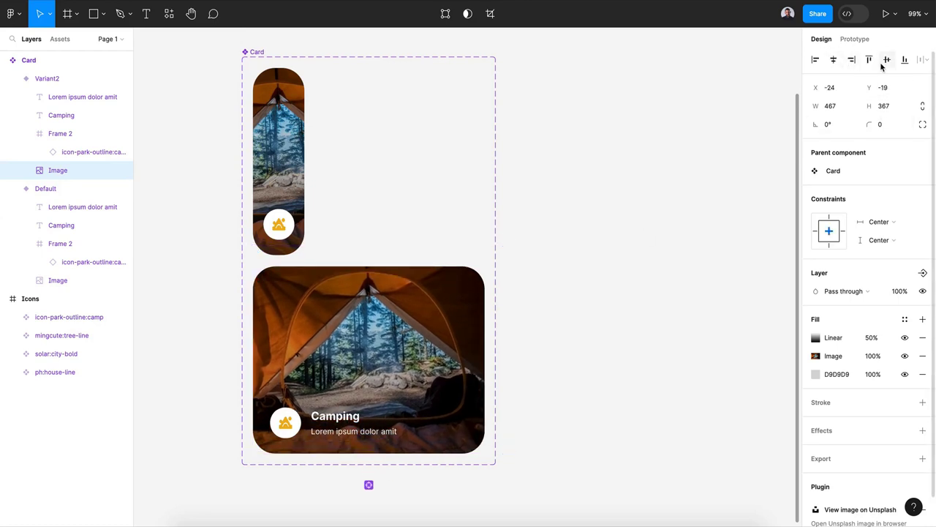
# Check the Default and Variant2 cards, then zoom to fit all content
pyautogui.click(573, 300)
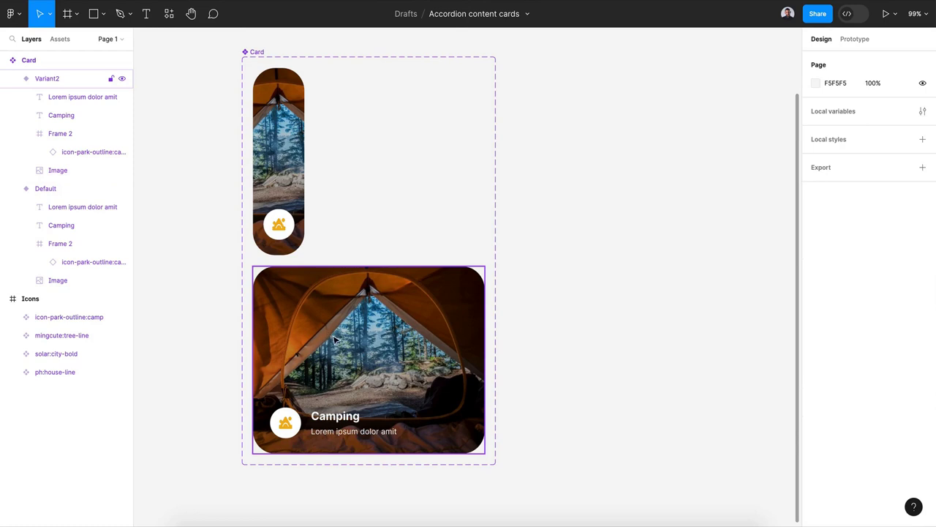
pyautogui.click(284, 155)
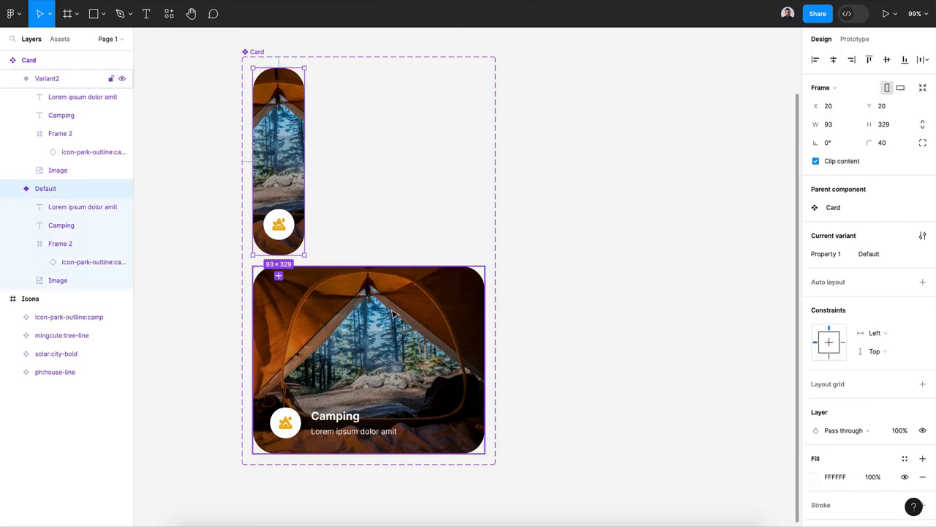
pyautogui.click(376, 346)
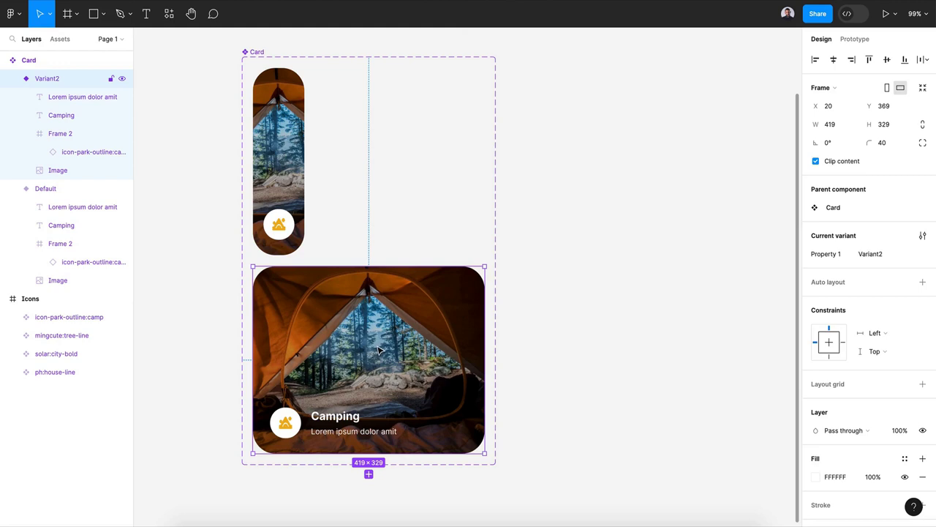
pyautogui.hotkey('shift', '1')
pyautogui.click(558, 387)
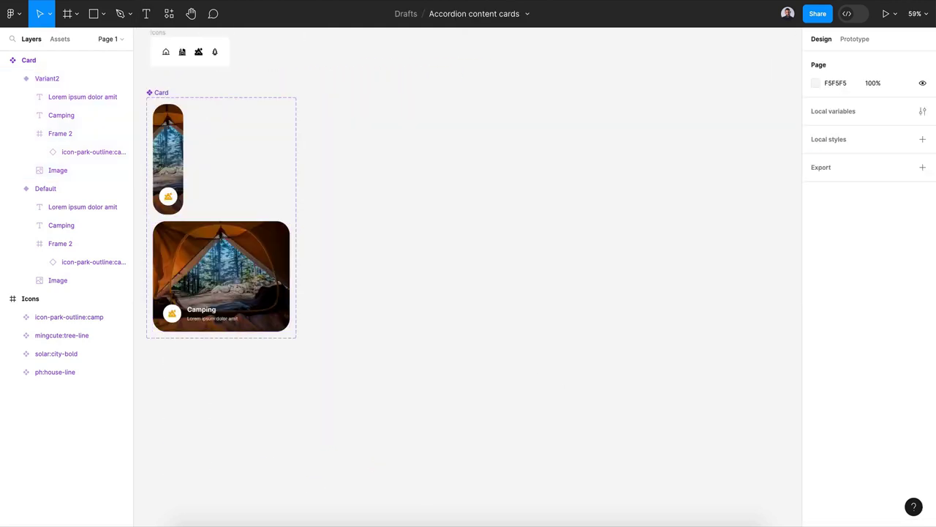
# Draw Frame 3 at 1282×663 and fill it with pale cyan F4FFFD
pyautogui.click(67, 14)
pyautogui.moveTo(354, 97); pyautogui.dragTo(772, 320)
pyautogui.hscroll(2, 773, 324)
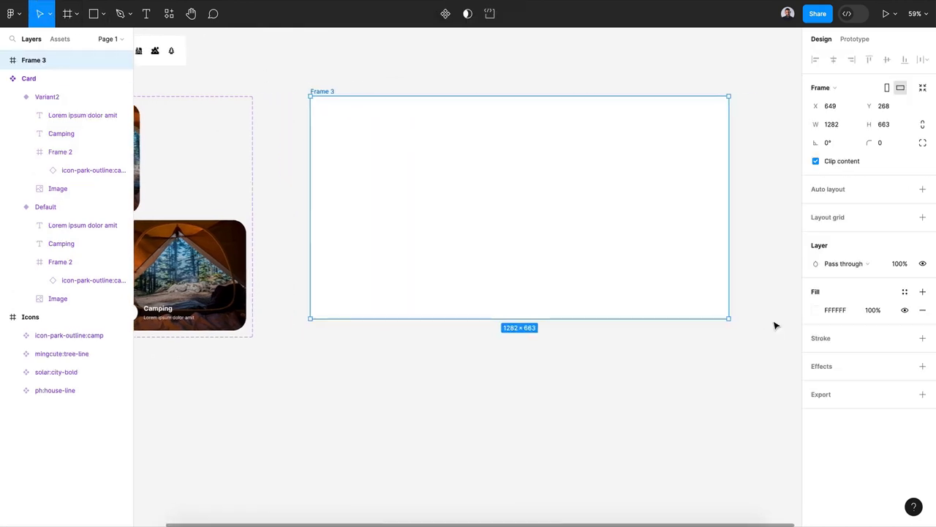
pyautogui.scroll(2, 659, 219)
pyautogui.click(816, 310)
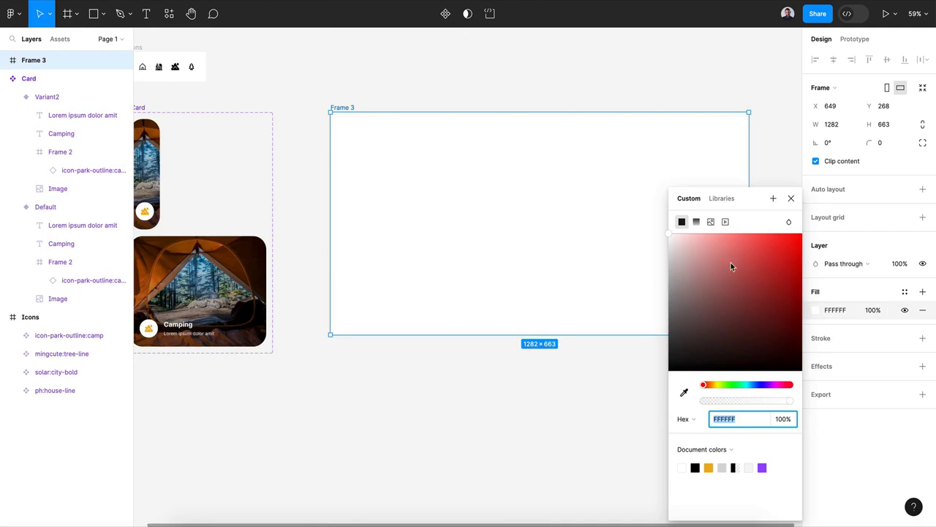
pyautogui.moveTo(717, 384); pyautogui.dragTo(744, 387)
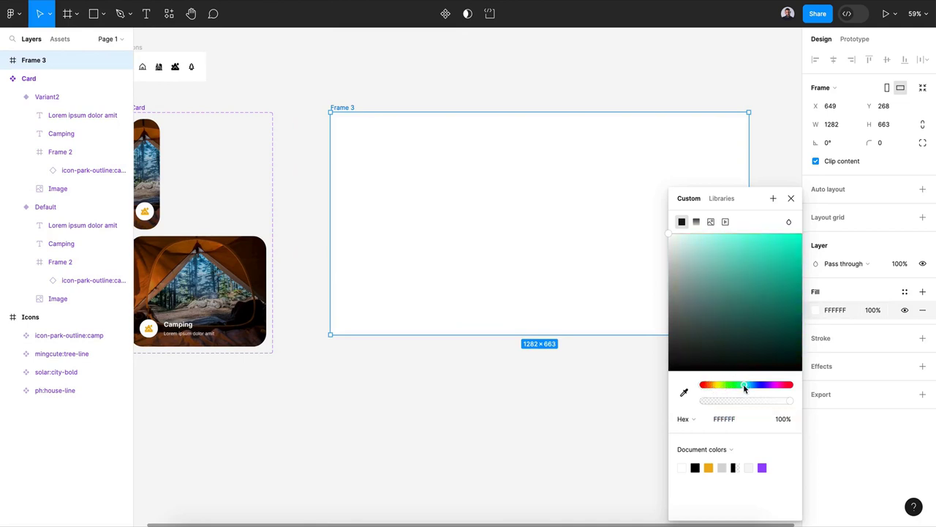
pyautogui.click(676, 236)
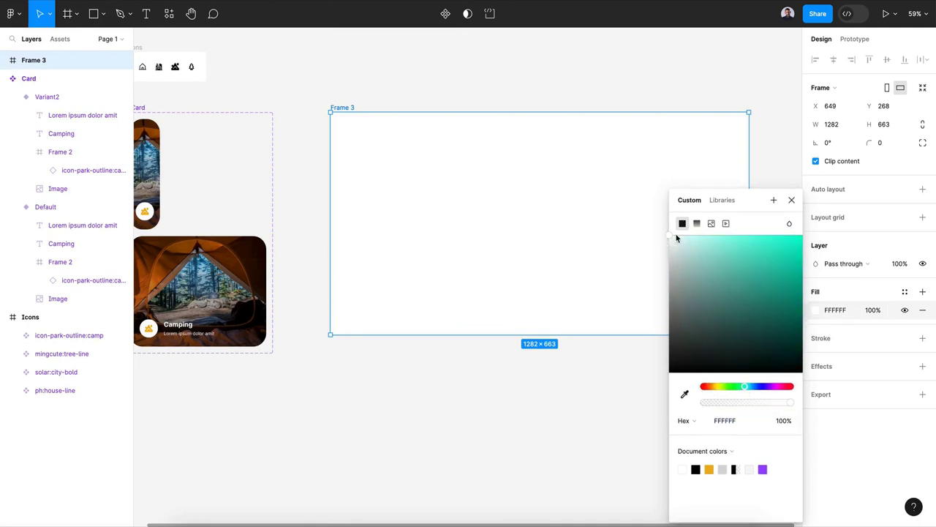
pyautogui.click(791, 200)
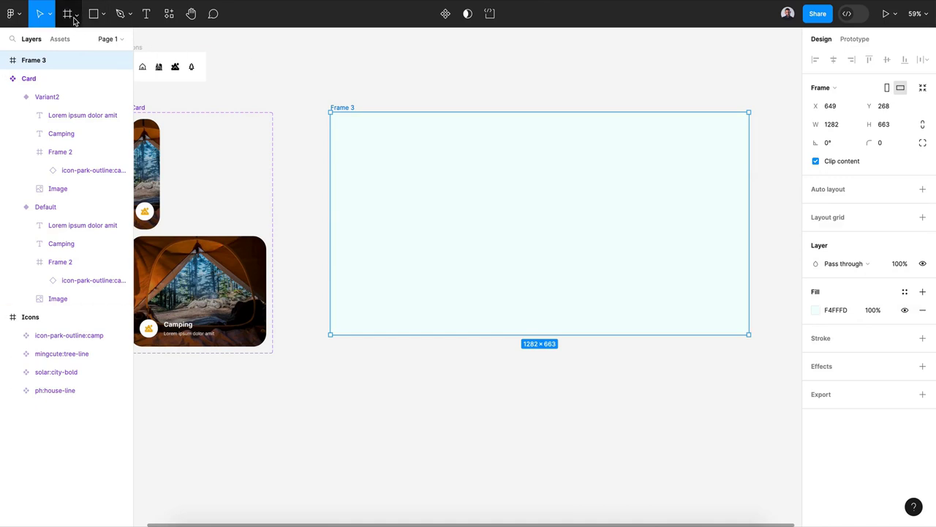
# Drag a Card instance from Assets into Frame 3 and duplicate it into four evenly spaced copies
pyautogui.click(59, 41)
pyautogui.moveTo(39, 136); pyautogui.dragTo(508, 227)
pyautogui.hotkey('ctrl', 'd')
pyautogui.hotkey('ctrl', 'd')
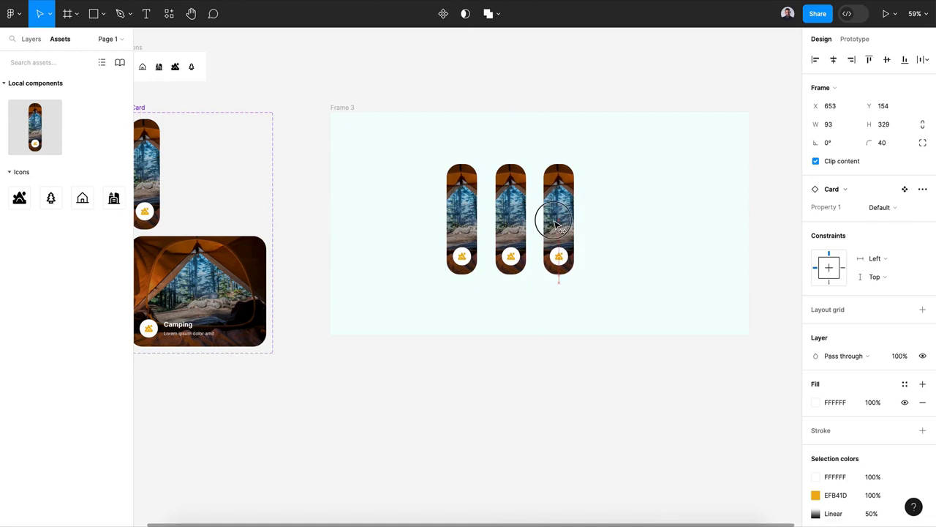
# Wrap the four Card instances in a horizontal auto layout, centred with Center constraints, 30 px gap
pyautogui.moveTo(387, 395); pyautogui.dragTo(635, 218)
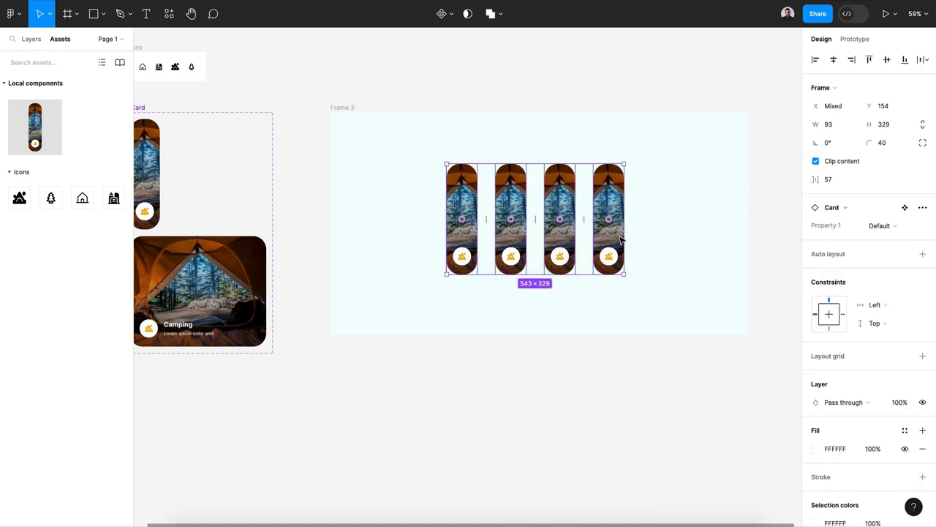
pyautogui.click(922, 255)
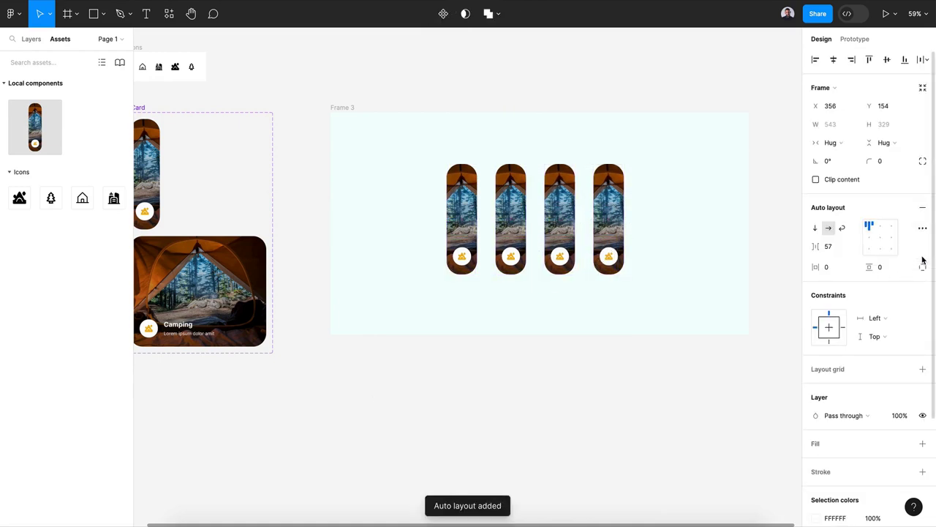
pyautogui.click(838, 332)
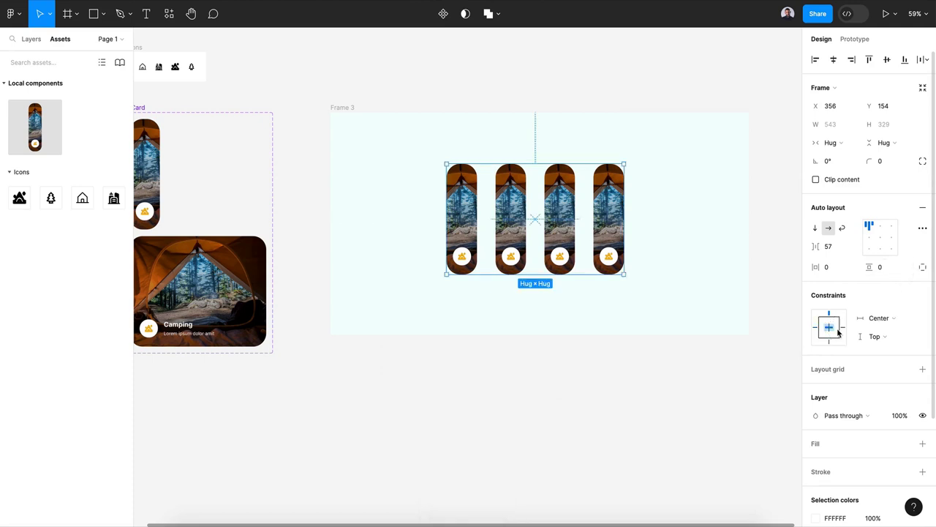
pyautogui.click(832, 337)
pyautogui.click(887, 59)
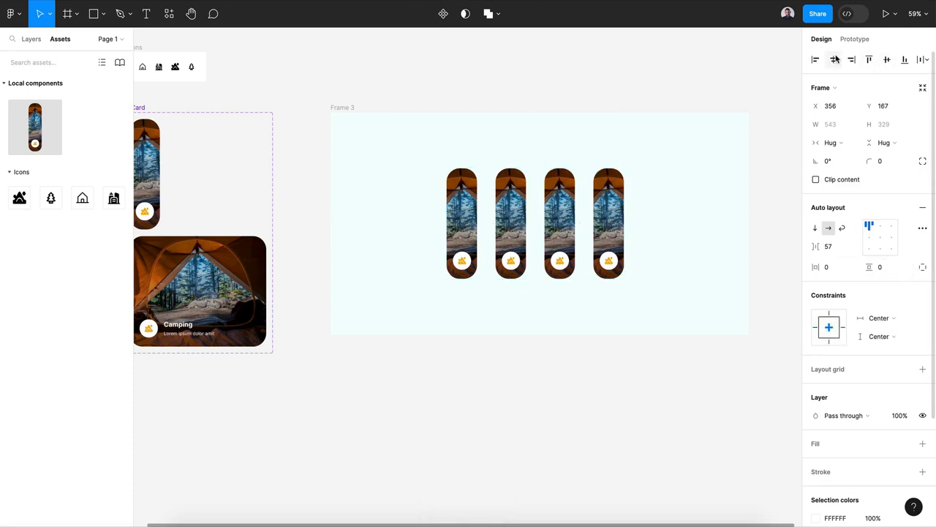
pyautogui.click(834, 59)
pyautogui.moveTo(815, 246); pyautogui.dragTo(784, 250)
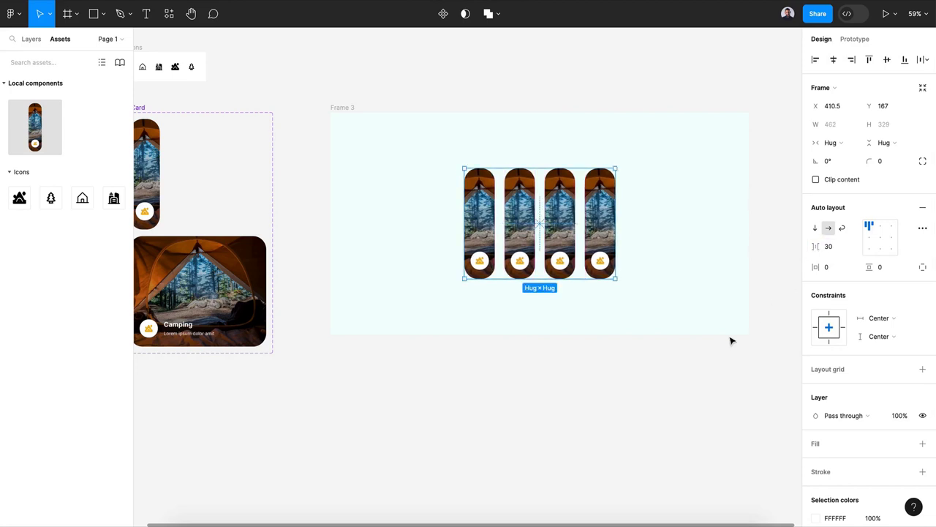
pyautogui.click(673, 390)
pyautogui.scroll(2, 675, 393)
pyautogui.scroll(3, 673, 392)
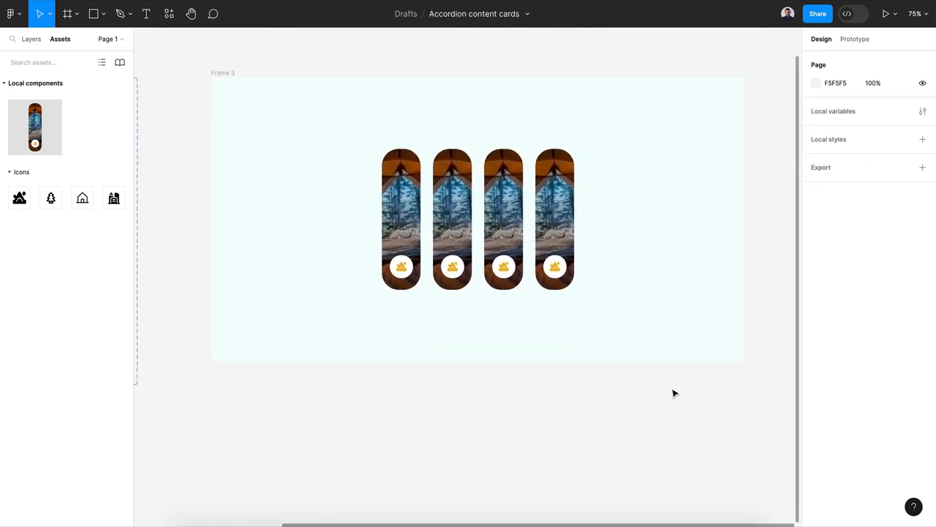
# Switch the first card in Frame 3 to its wide Variant2 variant
pyautogui.click(383, 227)
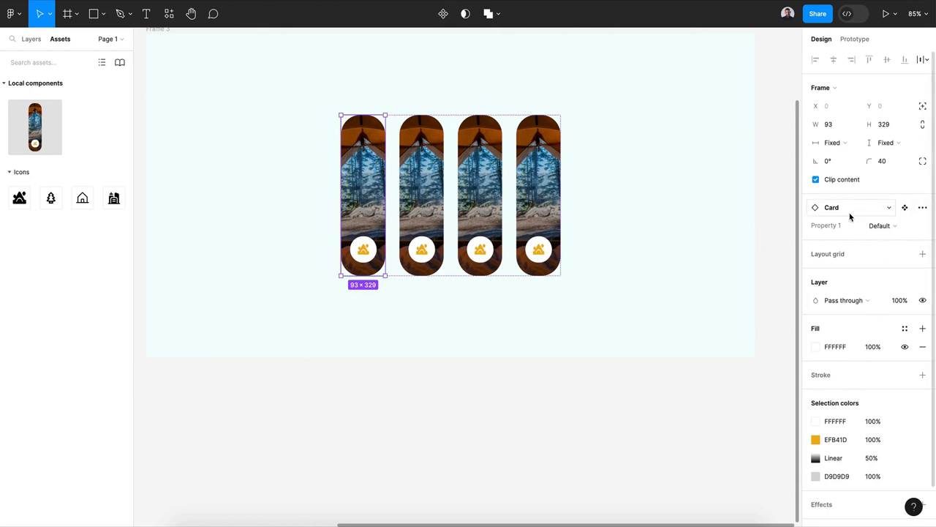
pyautogui.click(893, 235)
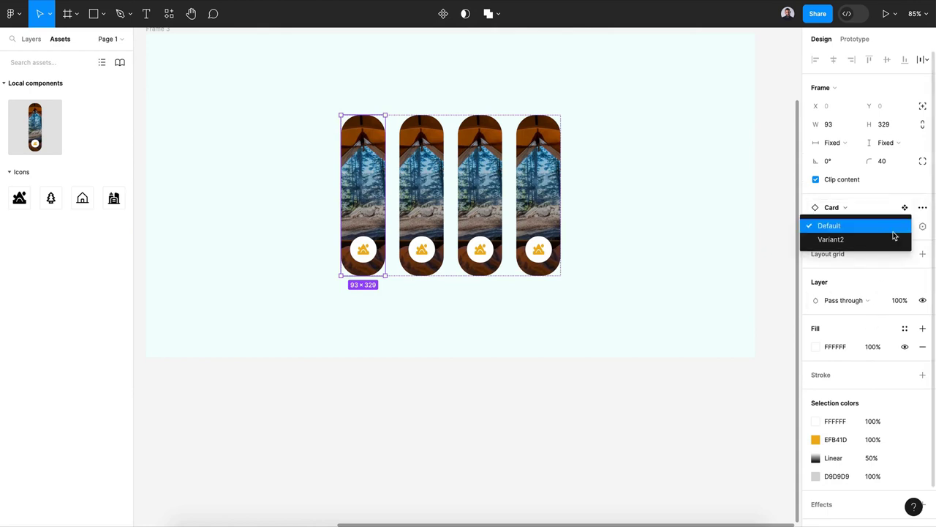
pyautogui.click(830, 240)
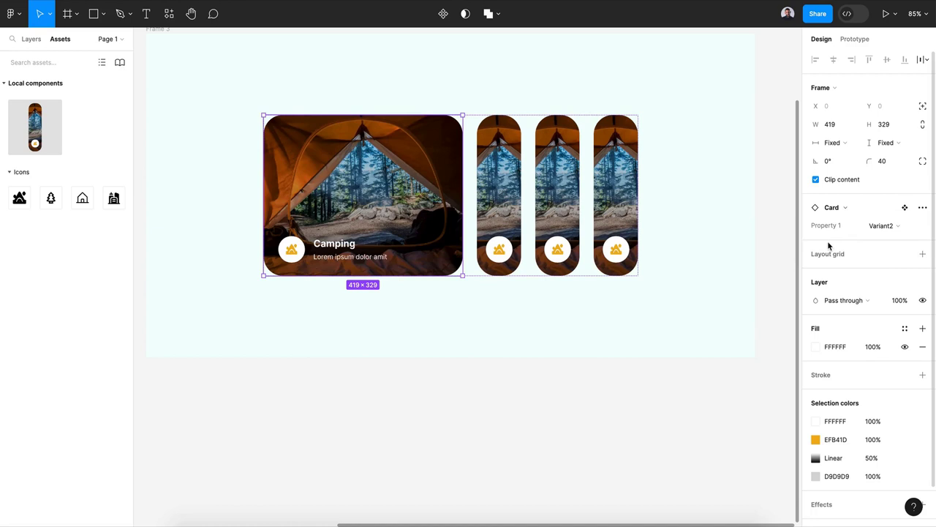
pyautogui.hscroll(-10, 395, 414)
# Rename the wide variant's property value to Open
pyautogui.click(454, 271)
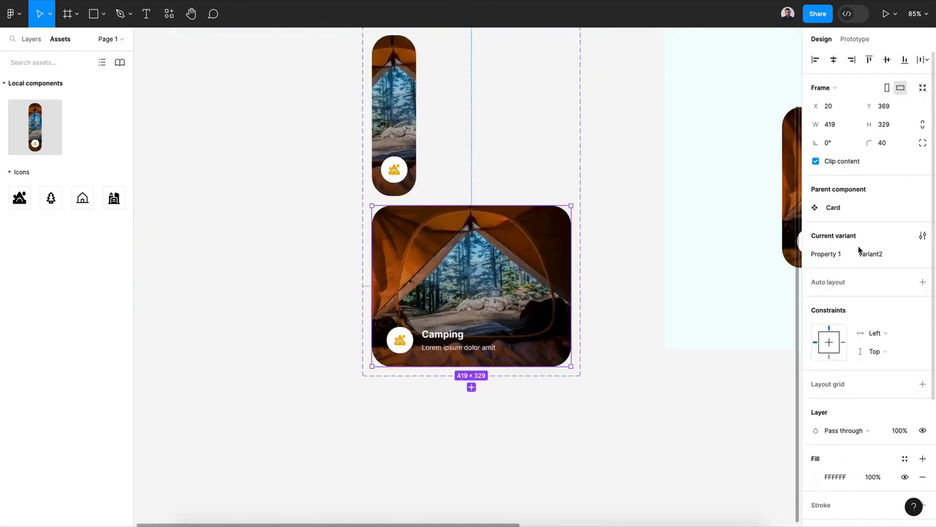
pyautogui.click(875, 254)
pyautogui.write('Open')
pyautogui.press('Return')
# Rename the narrow variant to Close, then reselect the expanded first card
pyautogui.click(395, 118)
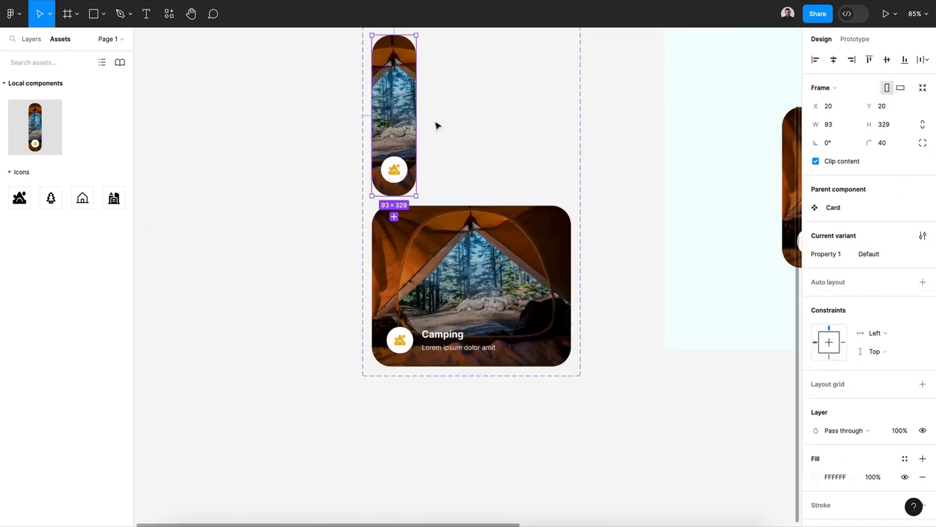
pyautogui.click(880, 254)
pyautogui.write('Close')
pyautogui.press('Return')
pyautogui.click(700, 425)
pyautogui.hscroll(10, 700, 424)
pyautogui.click(481, 210)
pyautogui.click(482, 210)
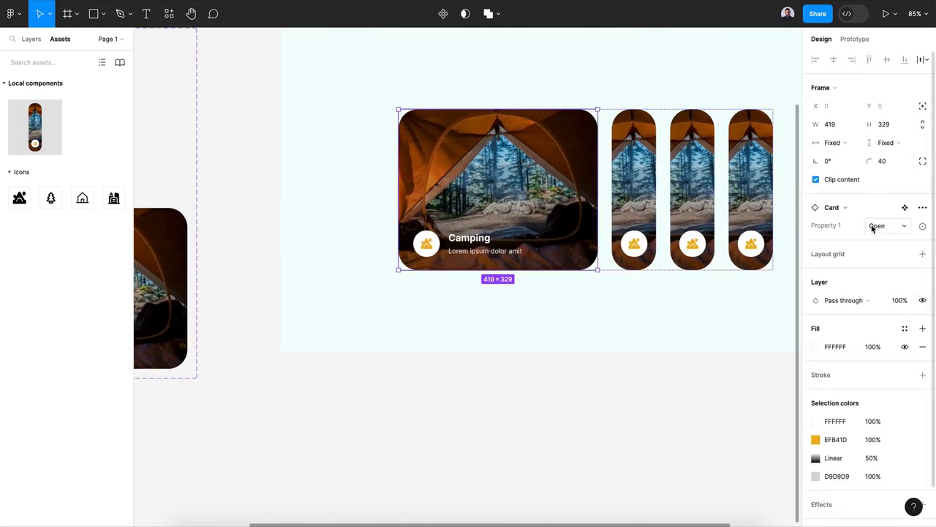
pyautogui.hscroll(3, 489, 196)
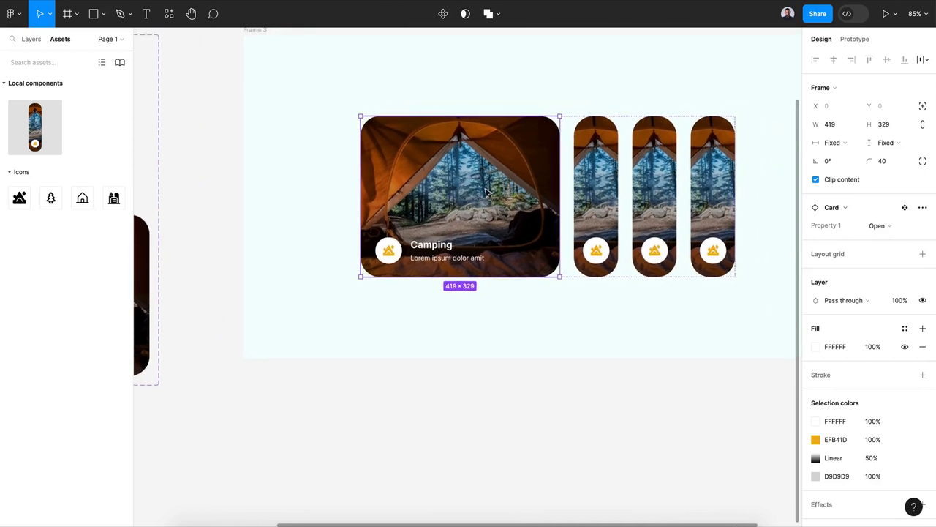
# Collapse the first card to Close, expand the second to Open, and retitle it Landscape
pyautogui.click(604, 212)
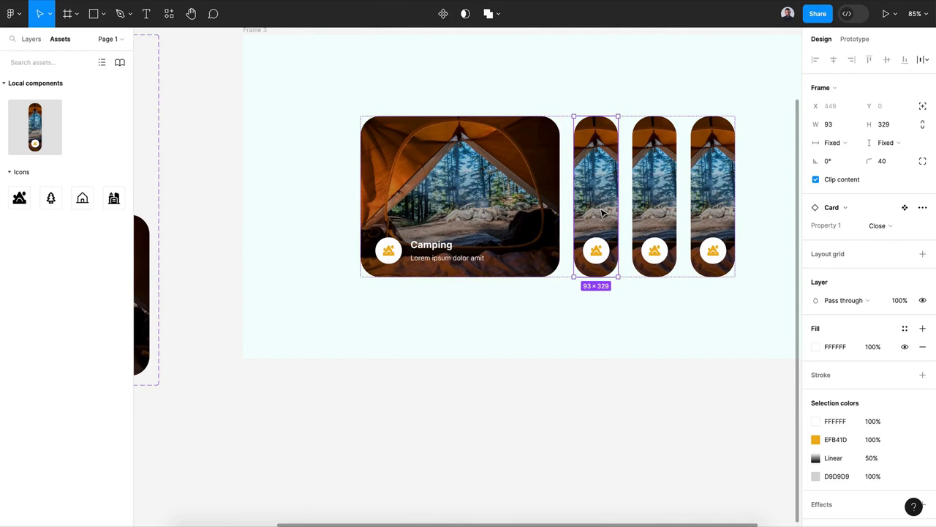
pyautogui.click(512, 205)
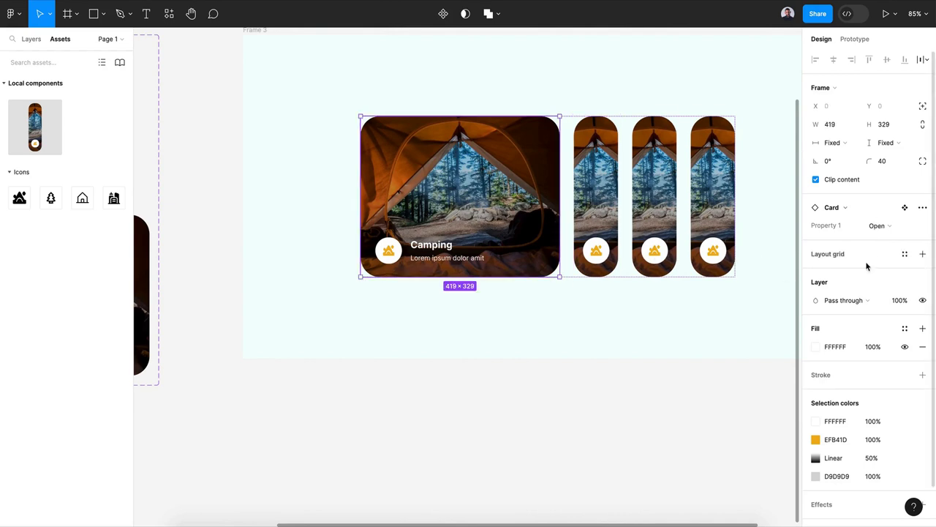
pyautogui.click(877, 225)
pyautogui.click(862, 213)
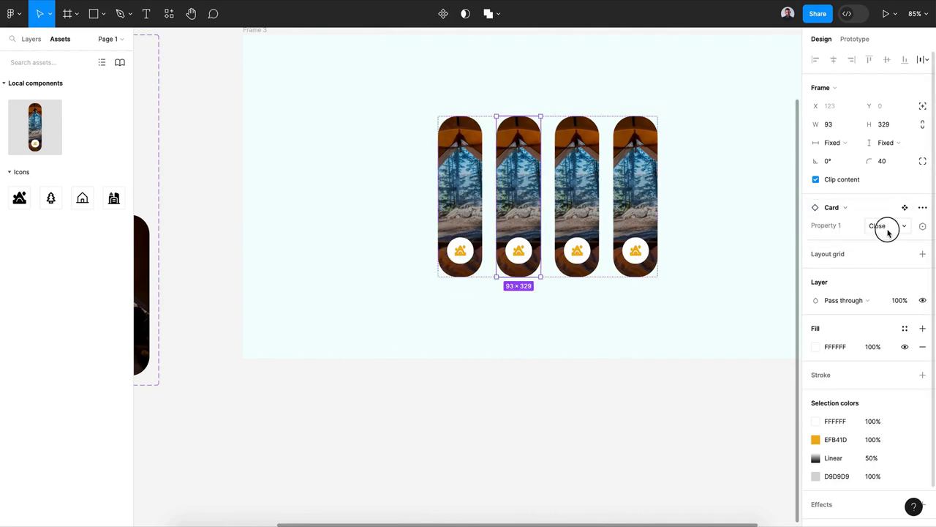
pyautogui.click(885, 227)
pyautogui.click(827, 239)
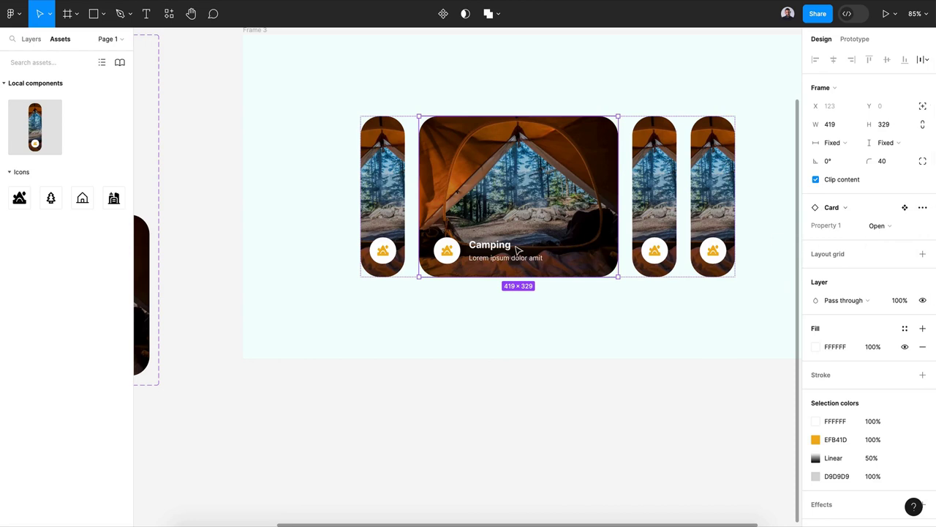
pyautogui.doubleClick(492, 248)
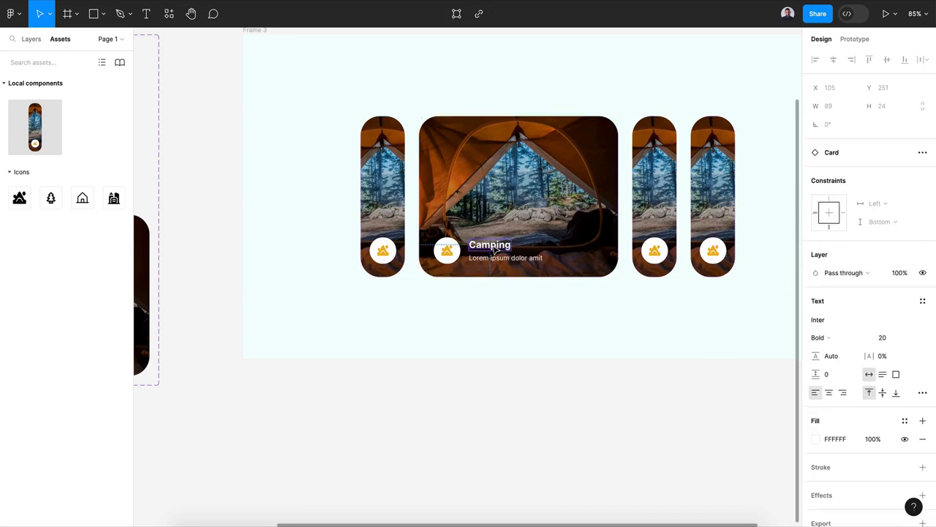
pyautogui.doubleClick(493, 247)
pyautogui.write('Land')
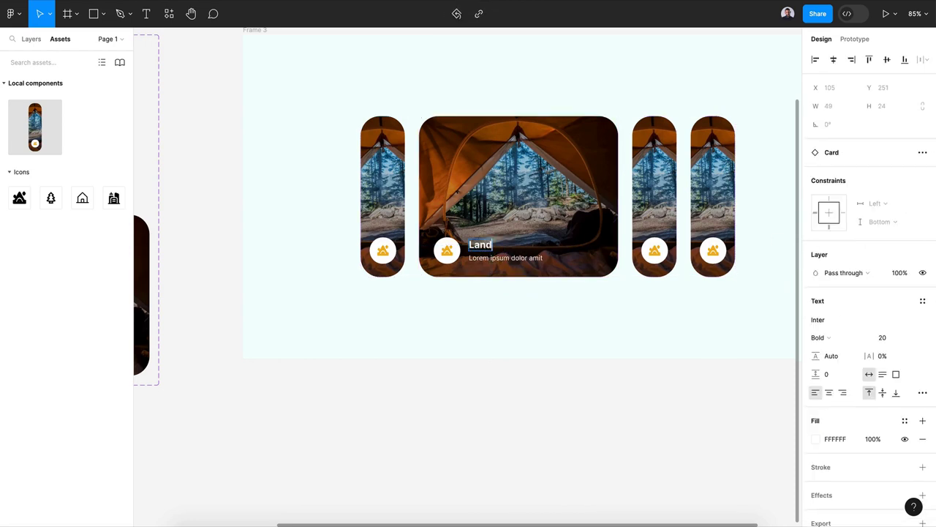
pyautogui.write('scape')
# Swap the Landscape card's icon for the tree icon and shift its colour toward green
pyautogui.click(447, 251)
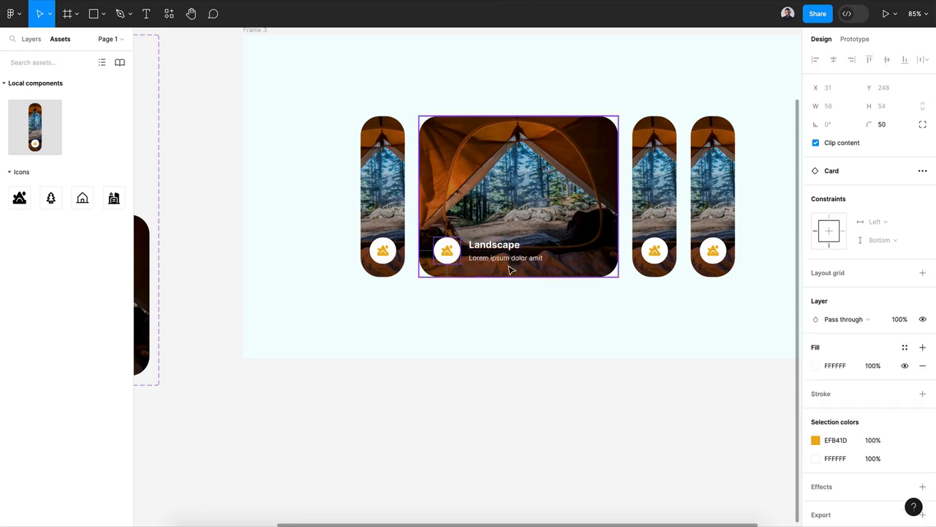
pyautogui.click(861, 171)
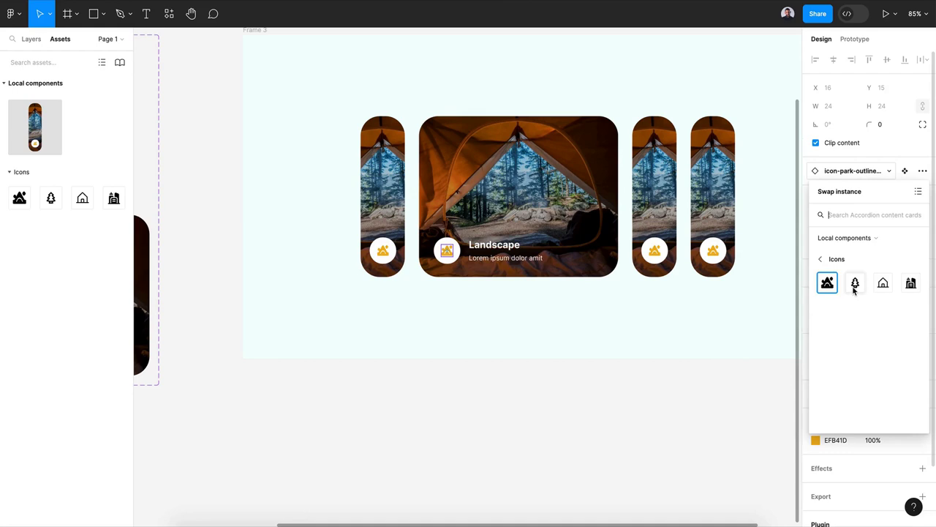
pyautogui.click(855, 285)
pyautogui.click(816, 440)
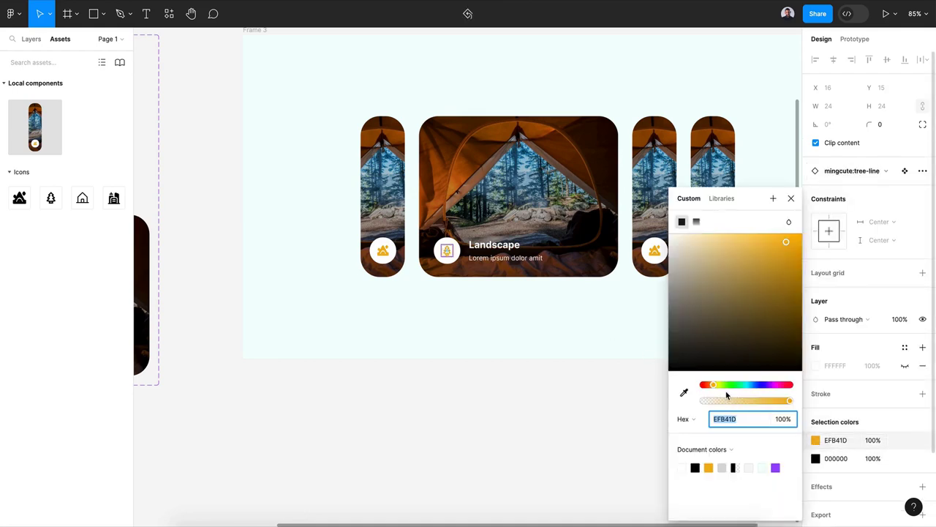
pyautogui.moveTo(721, 390); pyautogui.dragTo(736, 388)
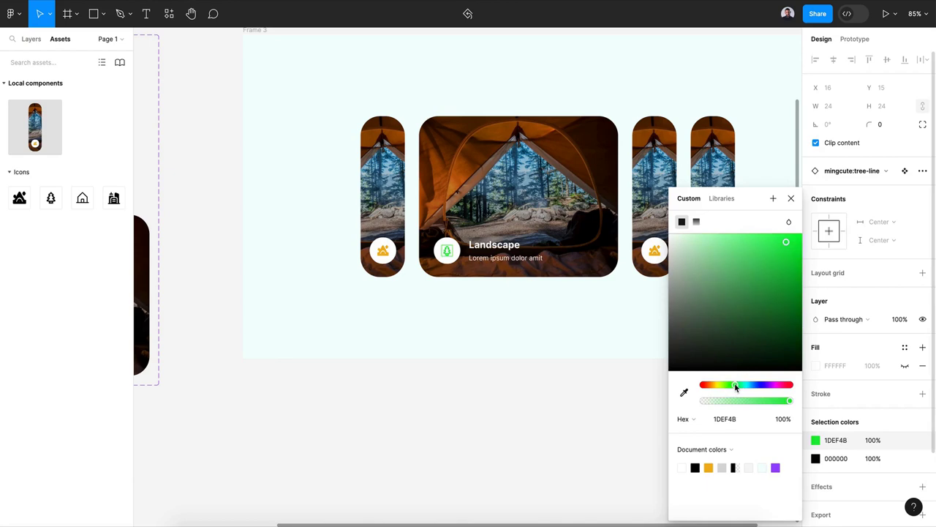
pyautogui.click(485, 364)
# Remove the tree icon's outline and fill it bright green 0FE371
pyautogui.scroll(5, 443, 278)
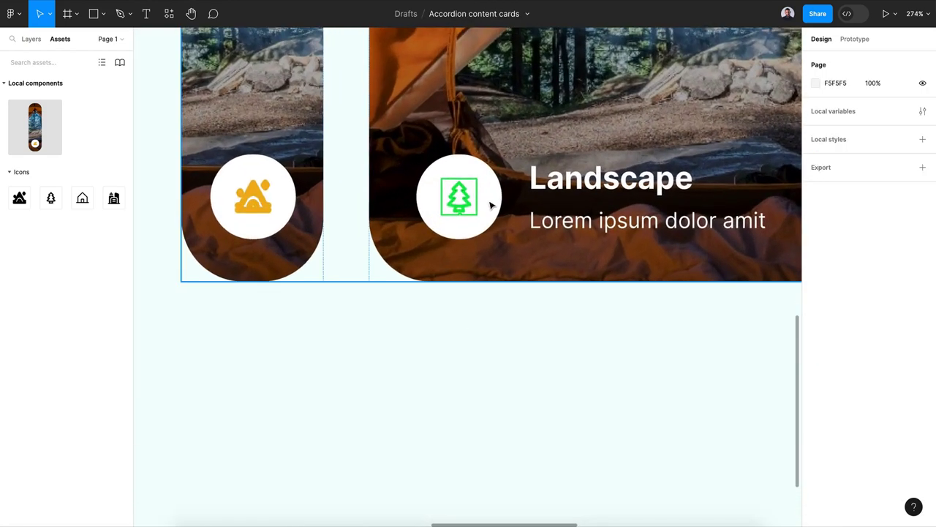
pyautogui.click(471, 201)
pyautogui.click(472, 201)
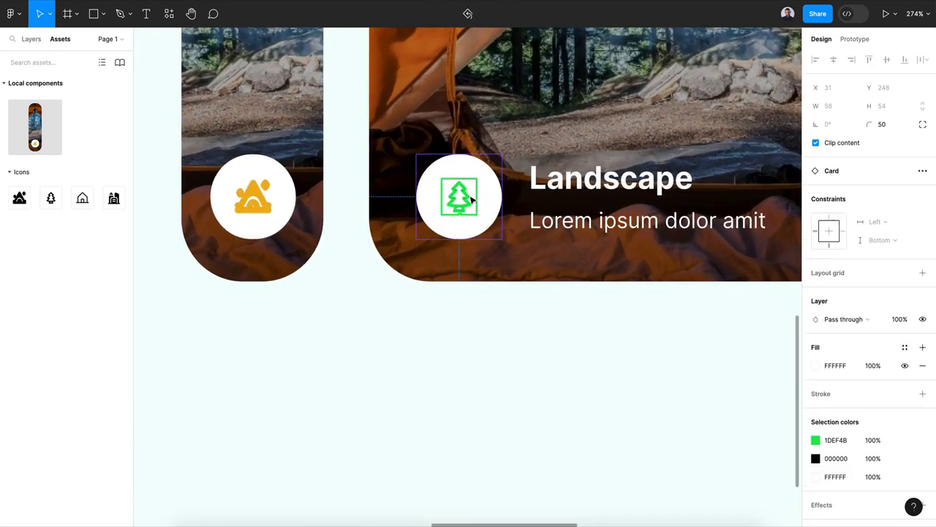
pyautogui.click(471, 201)
pyautogui.scroll(-1, 867, 428)
pyautogui.click(868, 429)
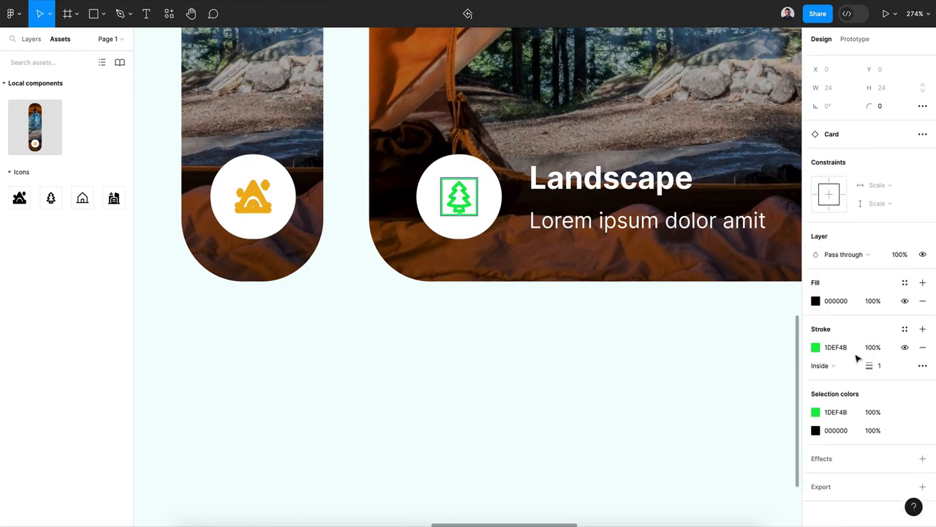
pyautogui.click(923, 347)
pyautogui.click(815, 300)
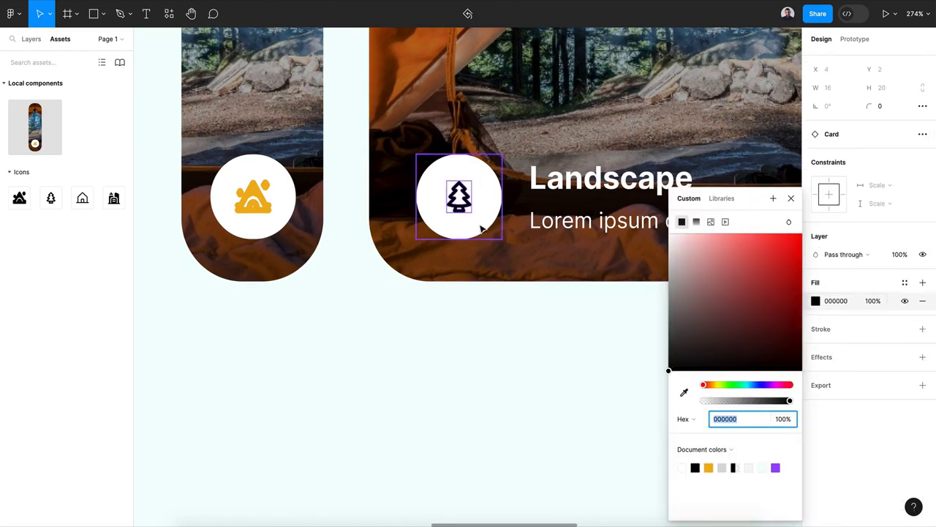
pyautogui.moveTo(715, 385); pyautogui.dragTo(739, 385)
pyautogui.moveTo(789, 236); pyautogui.dragTo(796, 255)
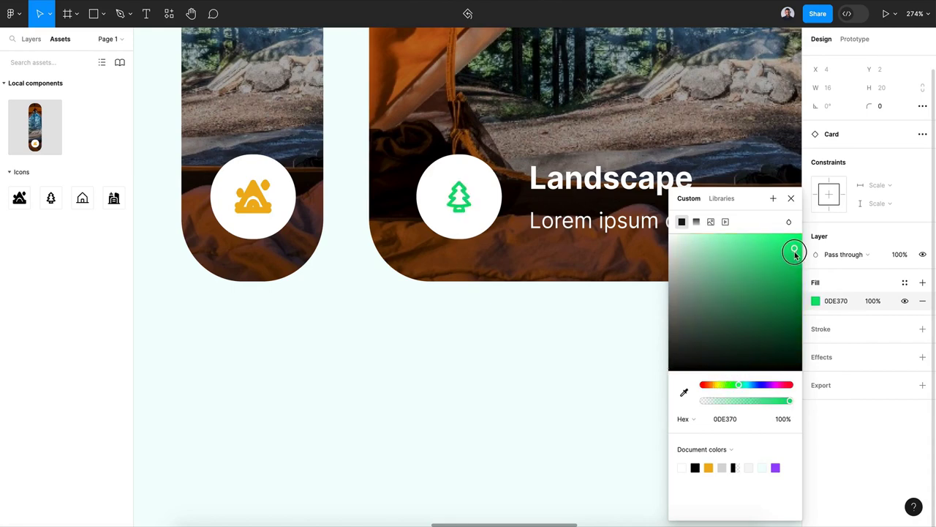
pyautogui.click(791, 198)
pyautogui.scroll(-5, 629, 319)
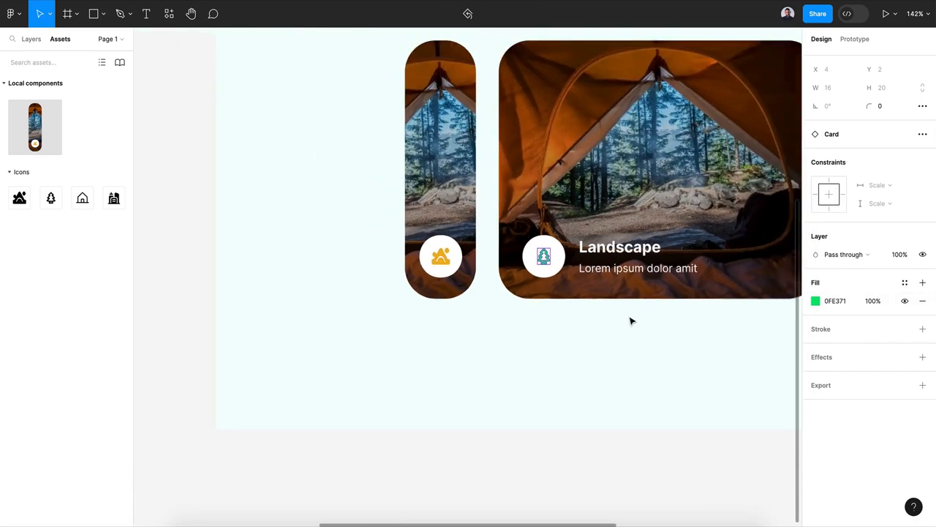
# Apply an Unsplash 'landscape' photo to the Landscape card with the Unsplash plugin
pyautogui.click(463, 151)
pyautogui.click(169, 13)
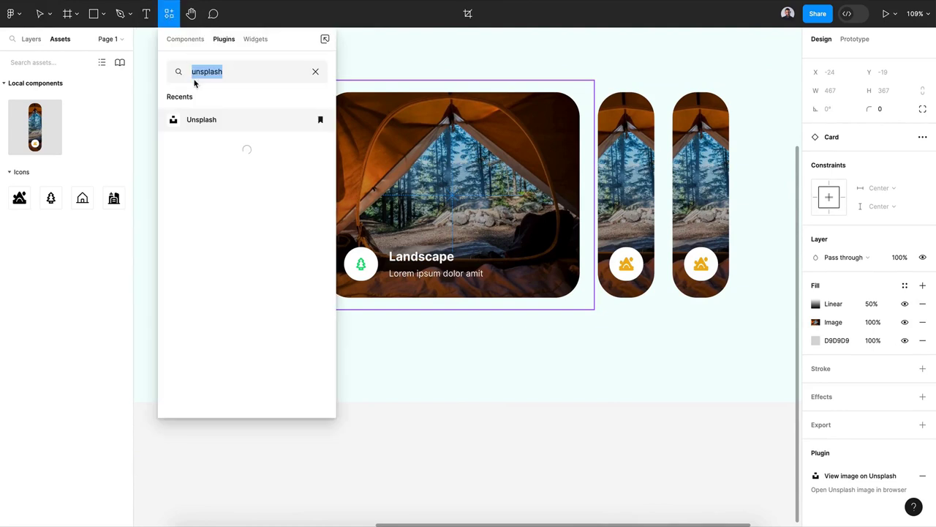
pyautogui.click(208, 120)
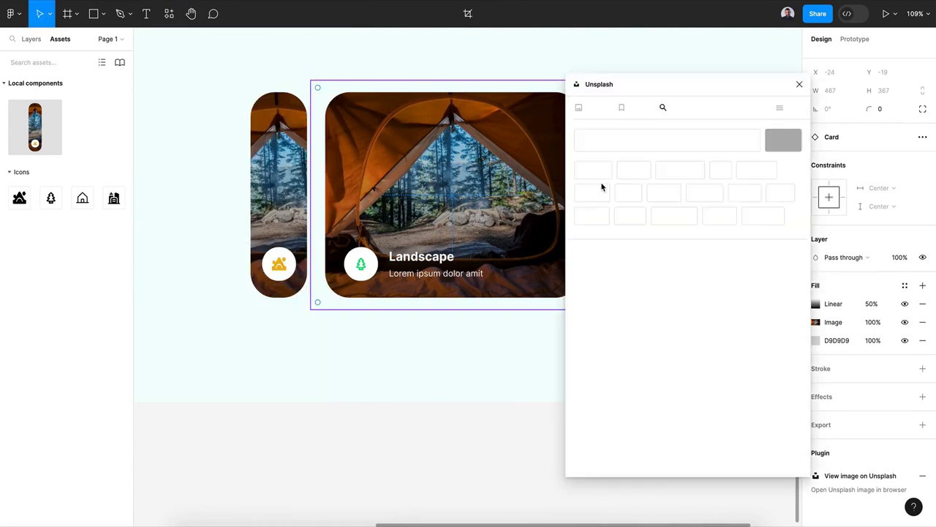
pyautogui.click(647, 139)
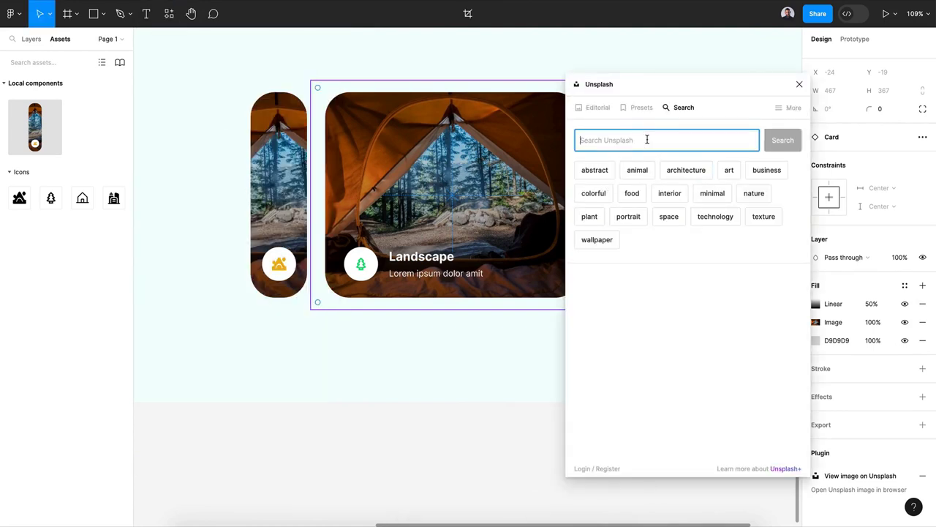
pyautogui.write('landsca')
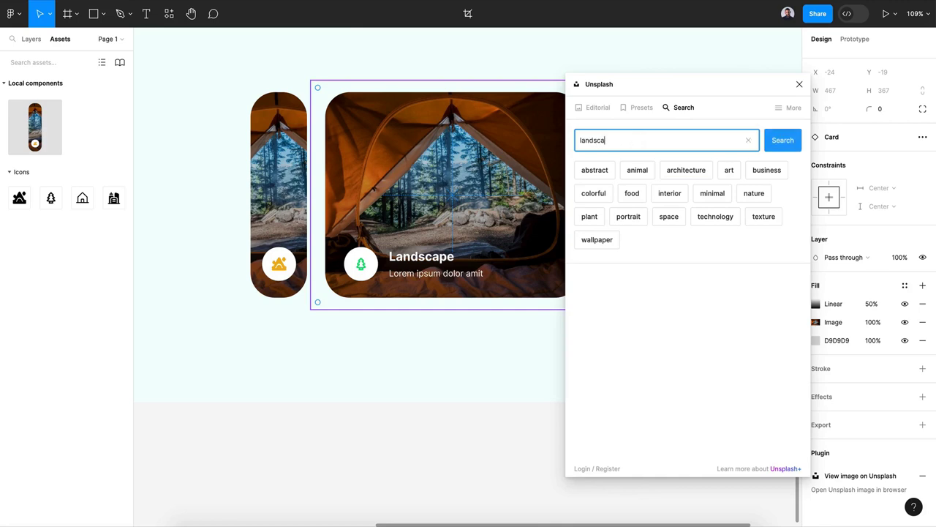
pyautogui.write('pe')
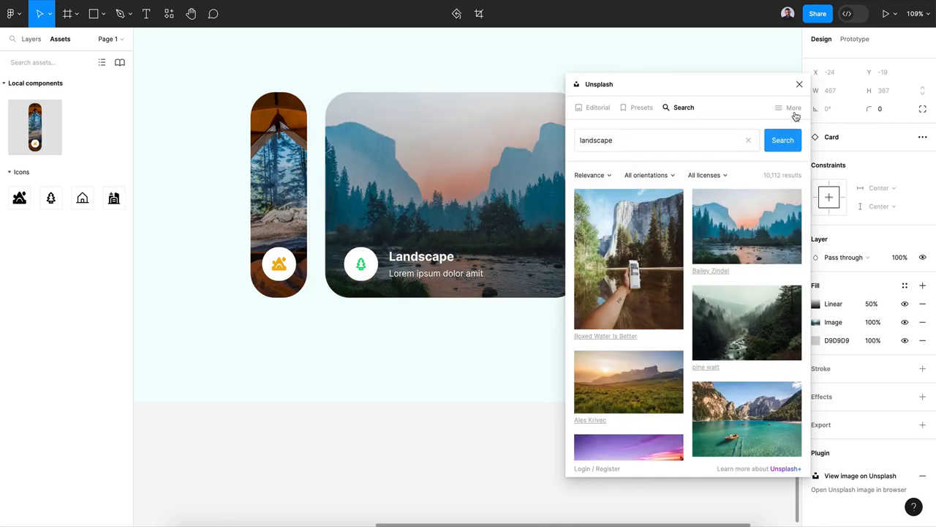
pyautogui.click(800, 84)
pyautogui.hscroll(5, 800, 90)
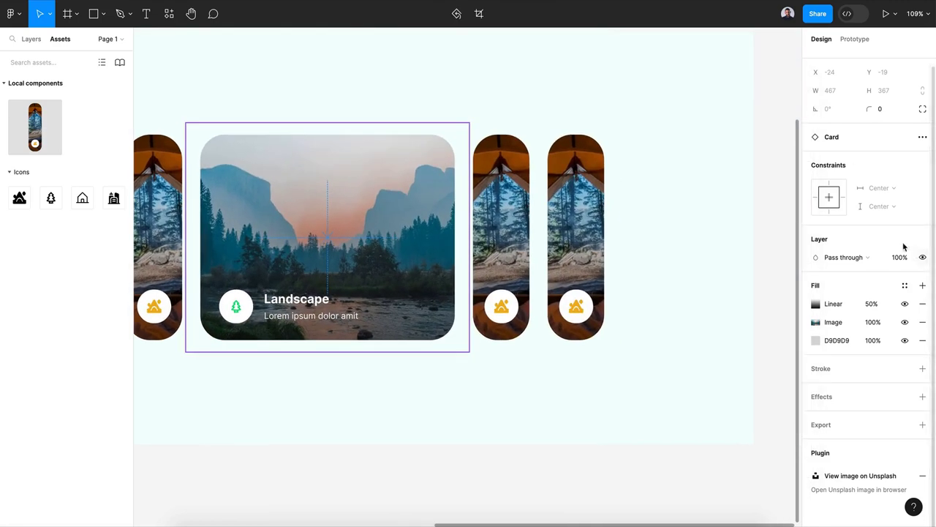
pyautogui.click(533, 381)
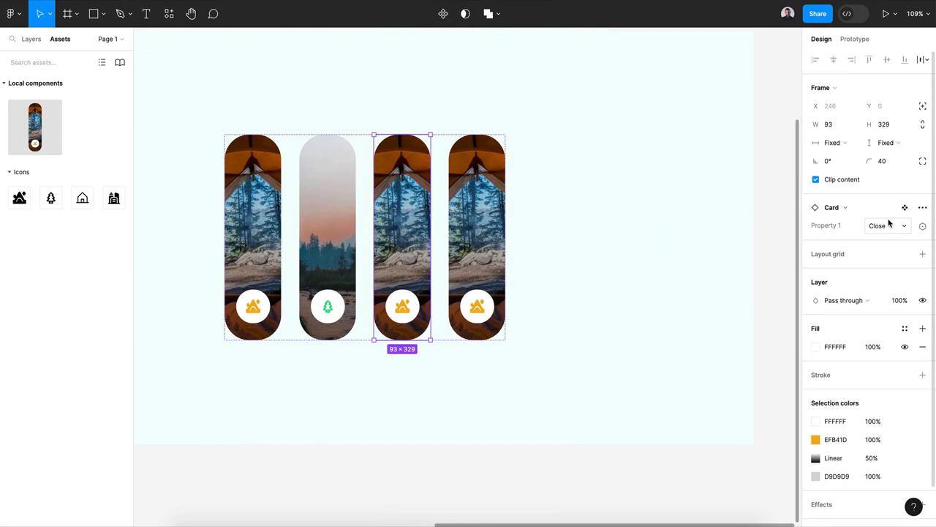
# Expand the third card to Open and retitle it Countryside
pyautogui.click(888, 223)
pyautogui.click(877, 240)
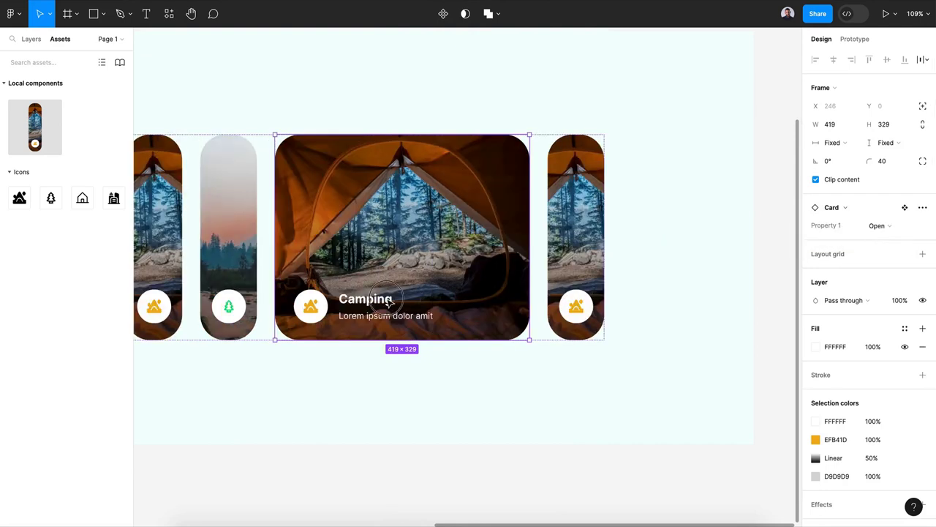
pyautogui.doubleClick(388, 300)
pyautogui.write('Countryside')
# Swap the Countryside icon for the house icon and recolour it cyan 1DD6EF
pyautogui.click(322, 319)
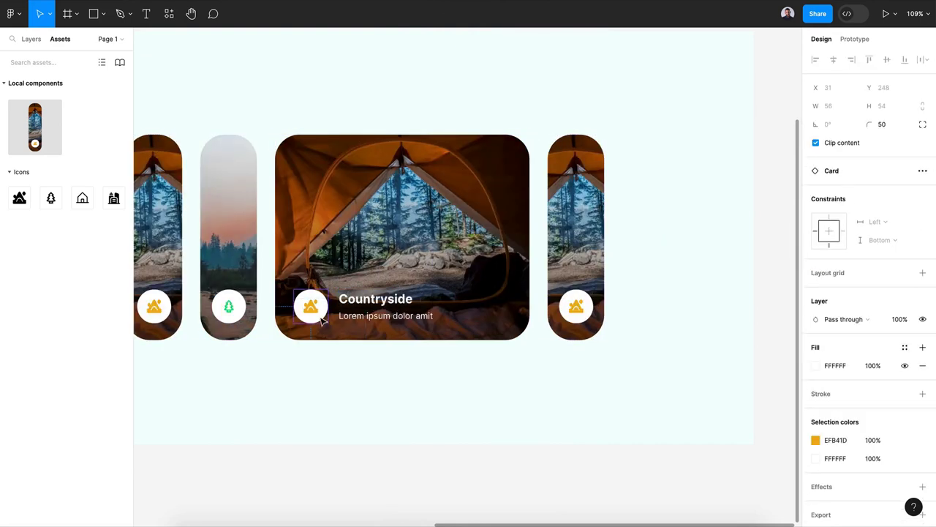
pyautogui.click(322, 320)
pyautogui.click(861, 173)
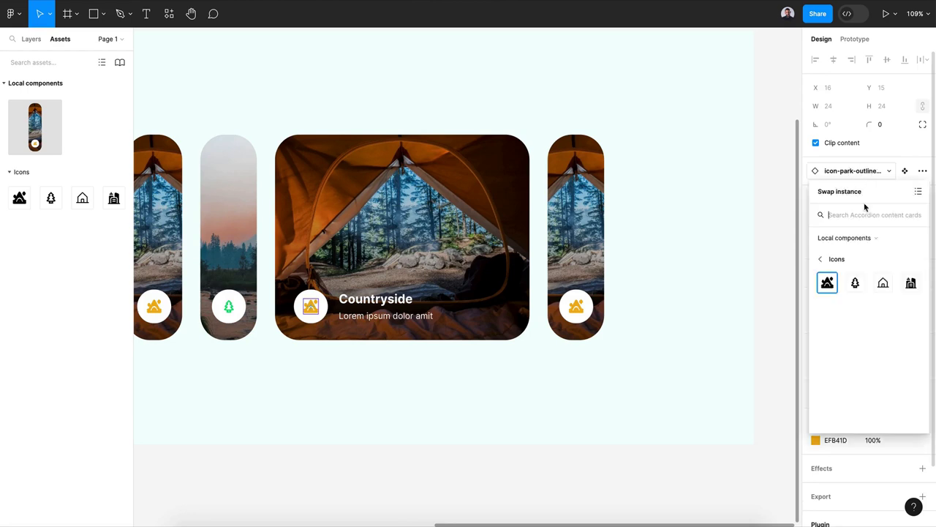
pyautogui.click(883, 282)
pyautogui.click(816, 458)
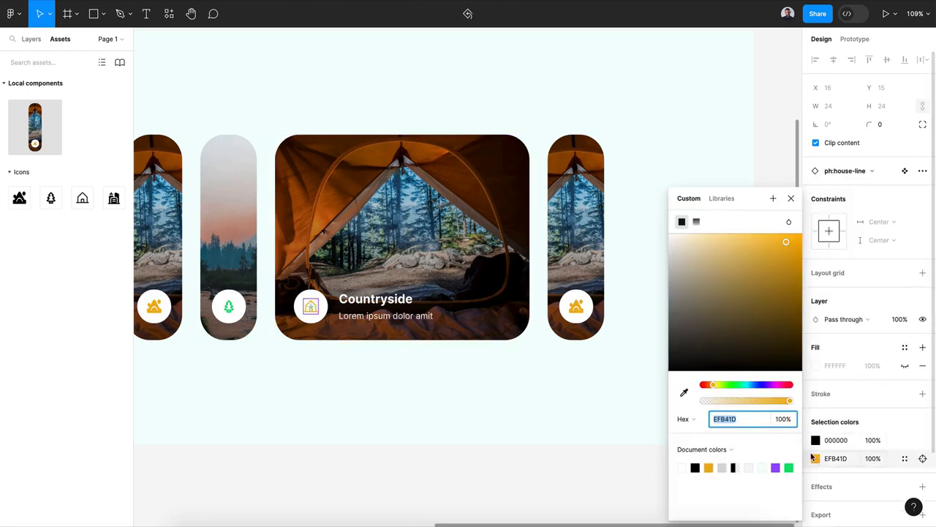
pyautogui.moveTo(713, 385); pyautogui.dragTo(749, 382)
pyautogui.press('Escape')
# Run the Unsplash plugin on the Countryside card and search for 'country'
pyautogui.click(411, 239)
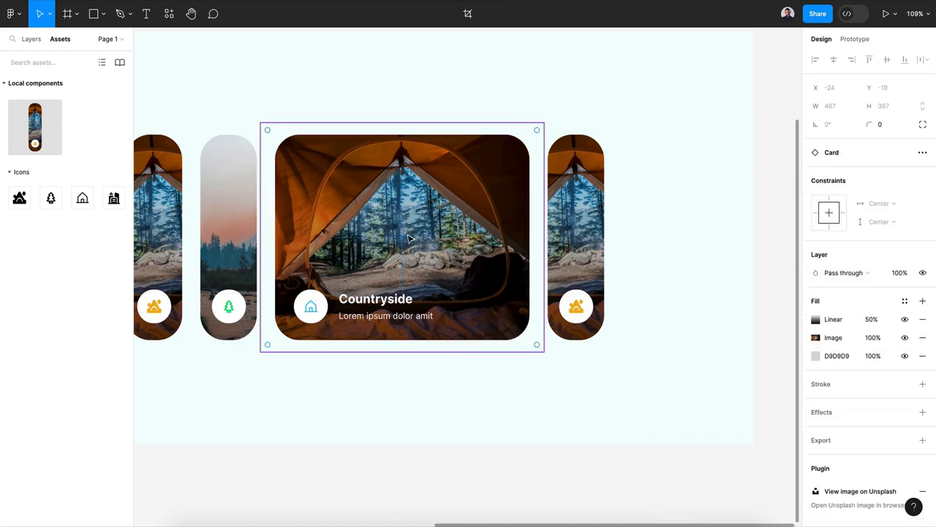
pyautogui.click(169, 13)
pyautogui.click(212, 121)
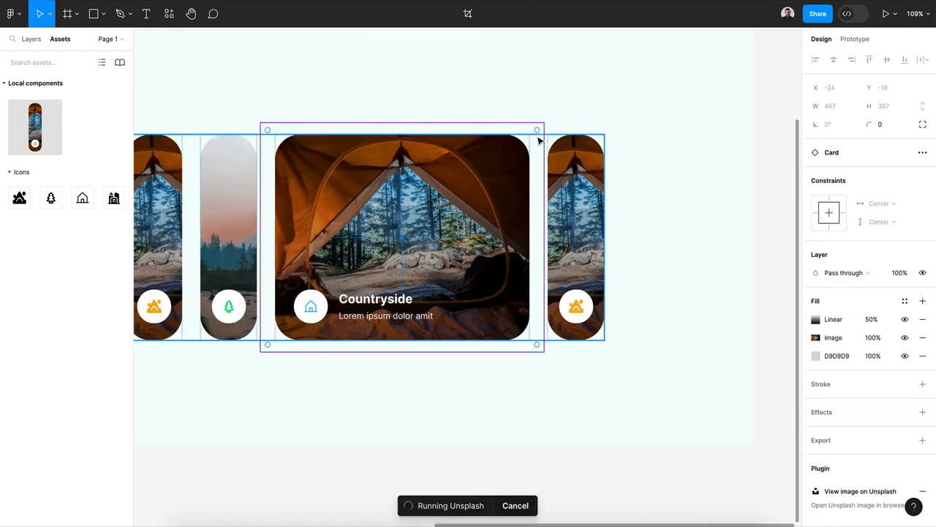
pyautogui.click(641, 140)
pyautogui.write('co')
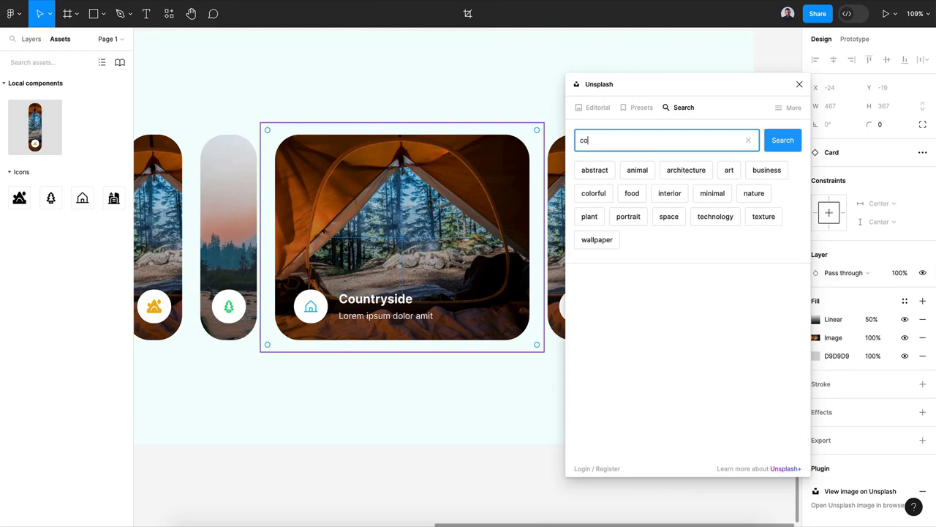
pyautogui.write('untry')
pyautogui.press('Return')
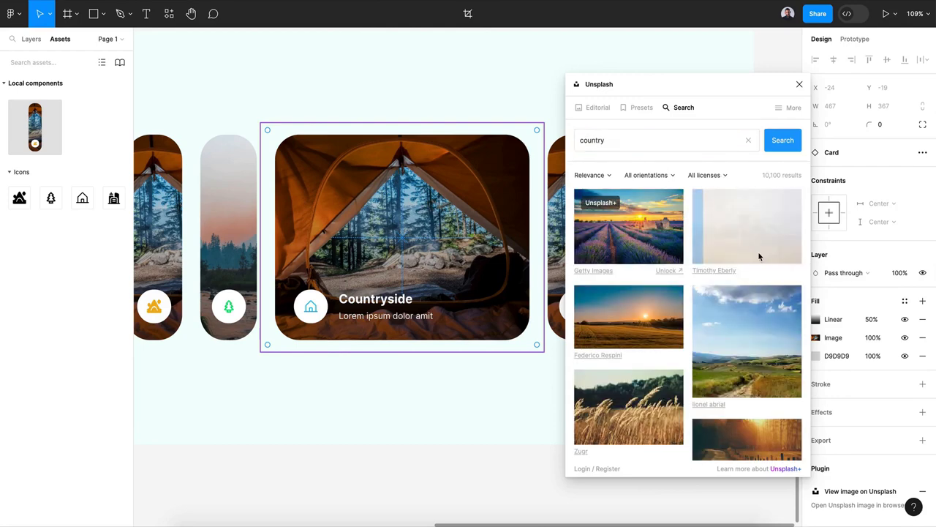
# Apply the barn photo to Countryside, collapse it, and expand the last card titled City
pyautogui.click(757, 250)
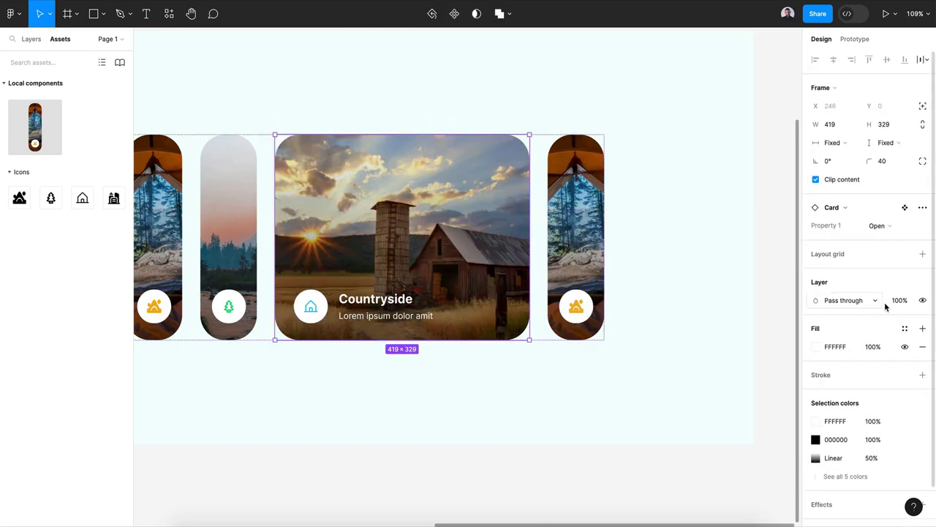
pyautogui.click(898, 226)
pyautogui.click(898, 212)
pyautogui.click(878, 226)
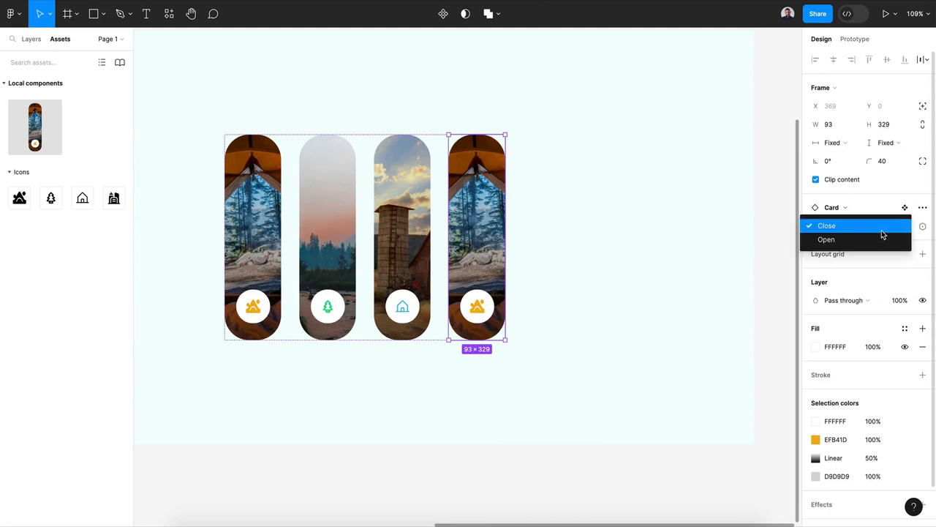
pyautogui.click(880, 240)
pyautogui.doubleClick(445, 299)
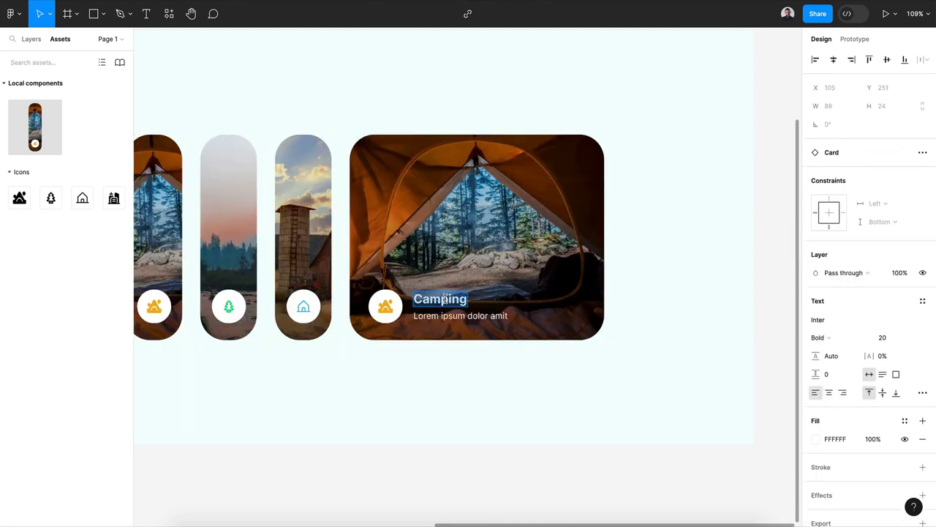
pyautogui.write('City')
# Swap the City card's icon for the city building icon and recolour it purple 9F1DEF
pyautogui.click(385, 306)
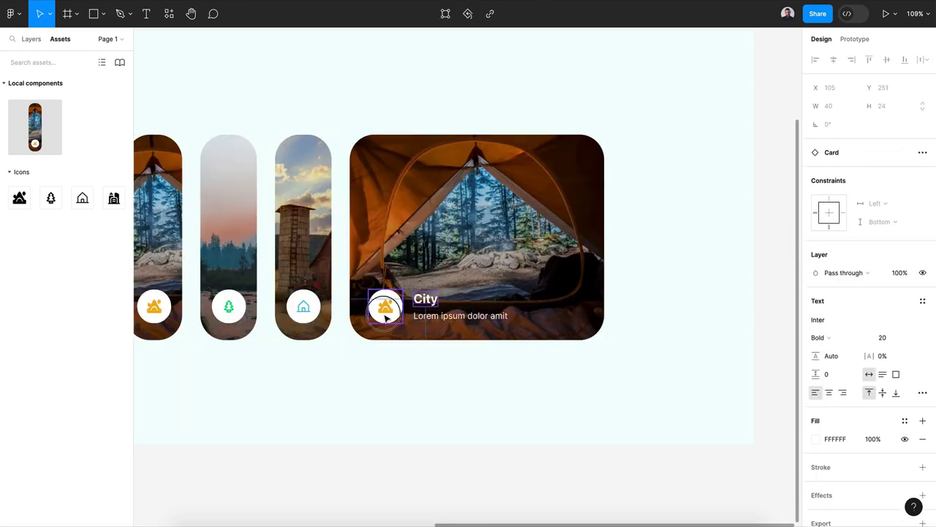
pyautogui.click(868, 172)
pyautogui.click(910, 283)
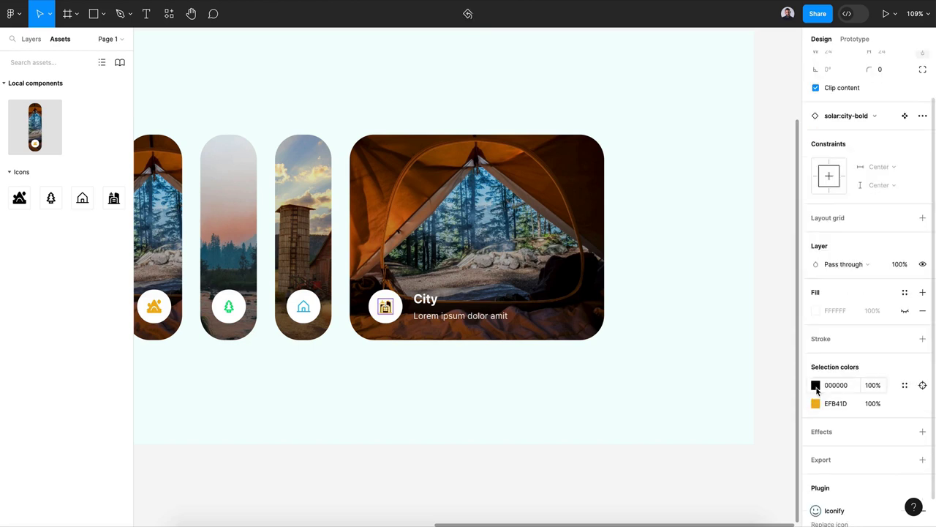
pyautogui.click(815, 403)
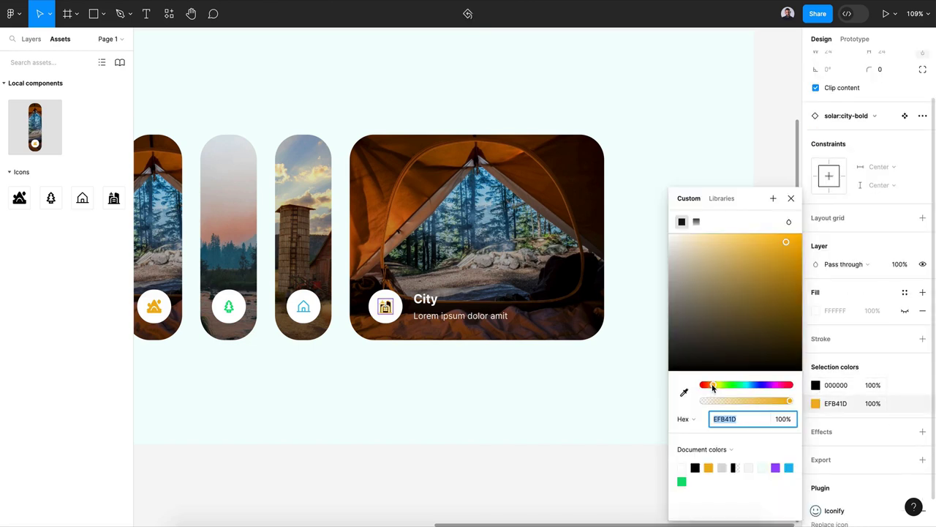
pyautogui.moveTo(713, 388); pyautogui.dragTo(774, 385)
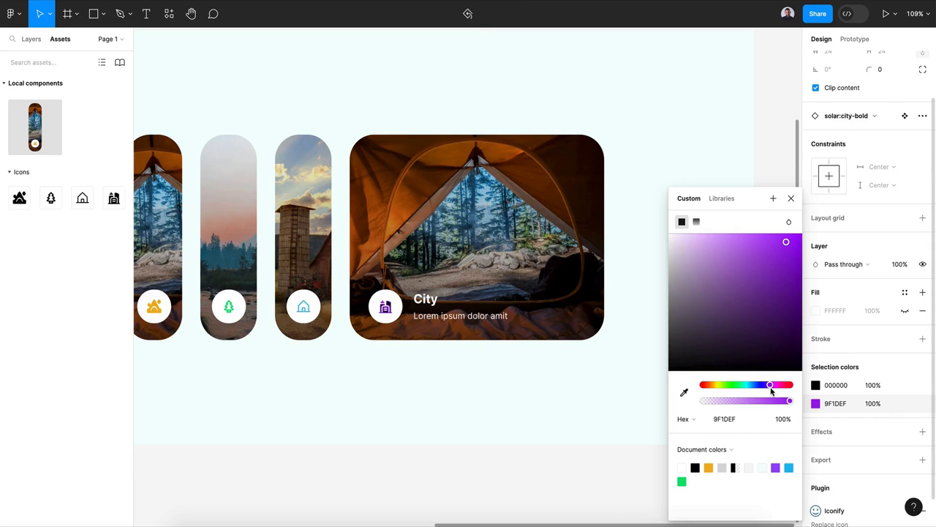
pyautogui.press('Escape')
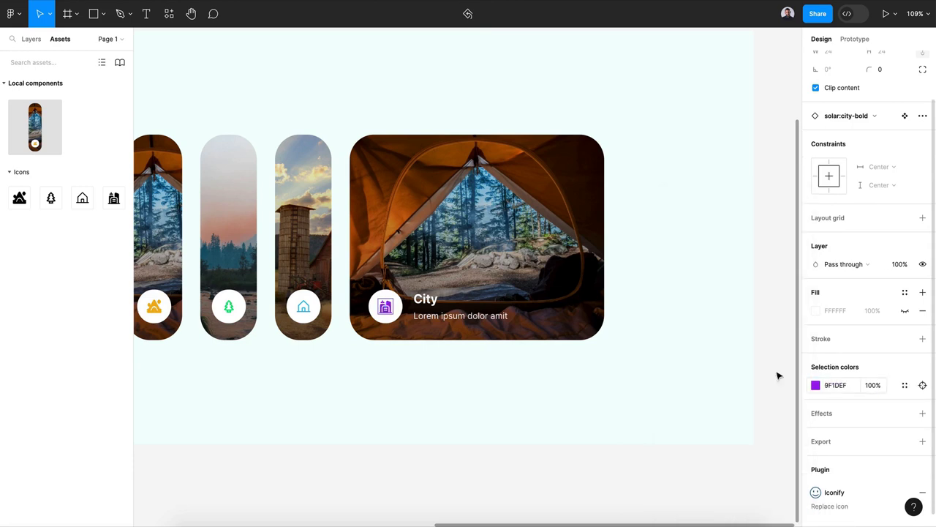
pyautogui.click(778, 376)
# Search Unsplash for London photos and apply the Tower Bridge photo to the City card
pyautogui.click(474, 235)
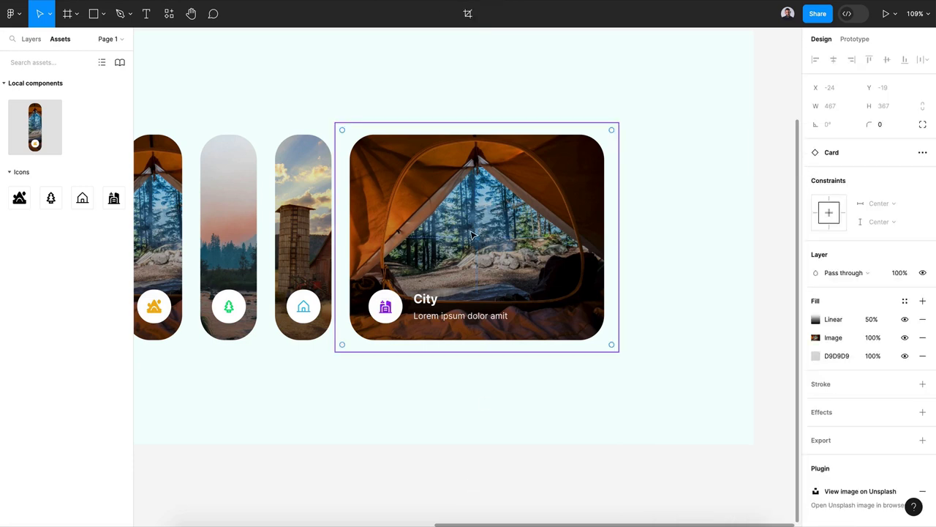
pyautogui.click(169, 13)
pyautogui.press('Escape')
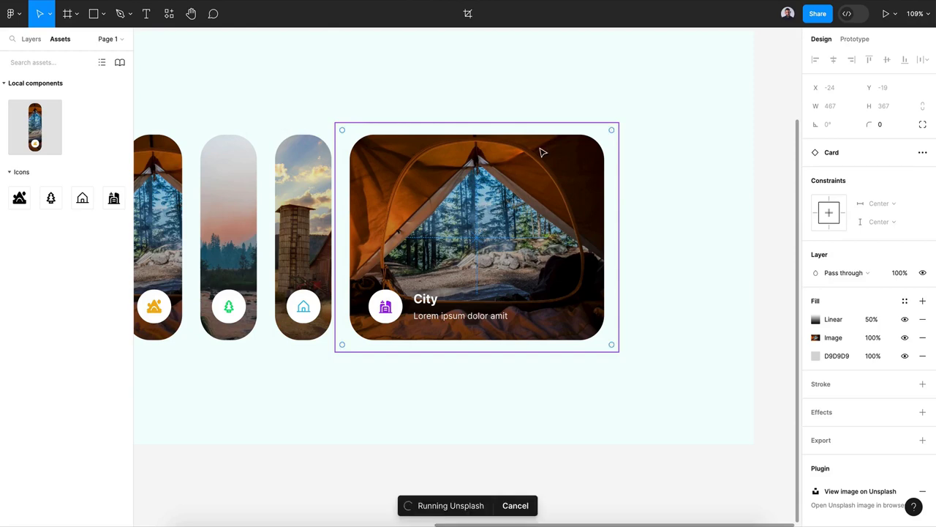
pyautogui.write('t')
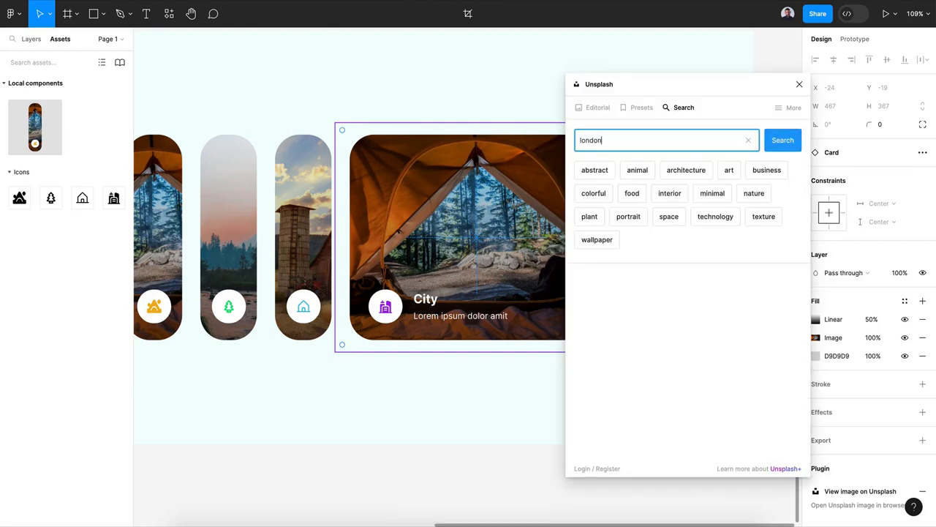
pyautogui.write('ondon')
pyautogui.press('Return')
pyautogui.scroll(-2, 688, 329)
pyautogui.click(629, 329)
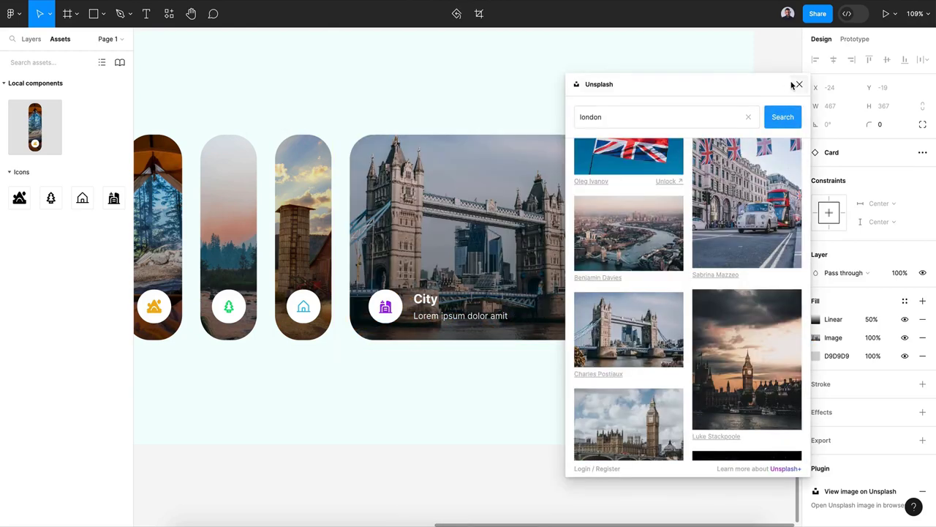
pyautogui.click(797, 85)
pyautogui.hotkey('ctrl', '-')
# Collapse the City card to Close and duplicate the Default frame twice
pyautogui.click(884, 227)
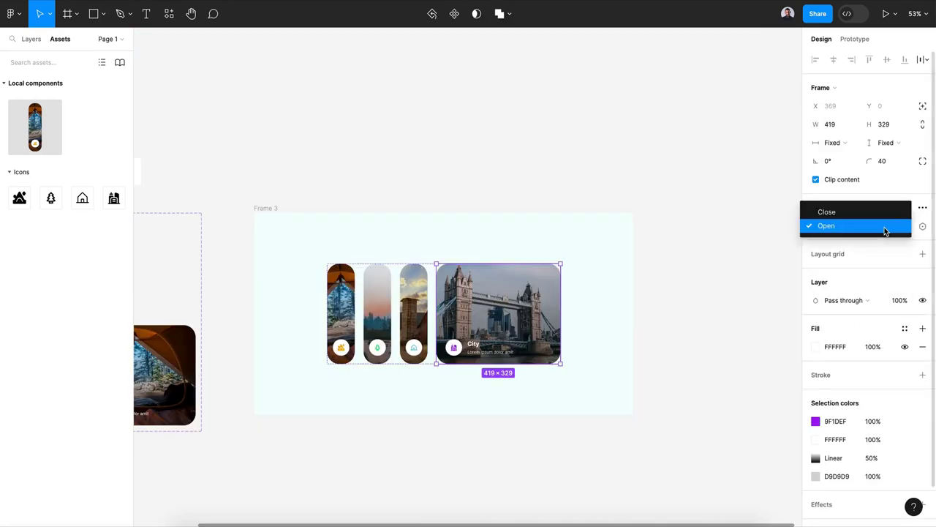
pyautogui.click(884, 213)
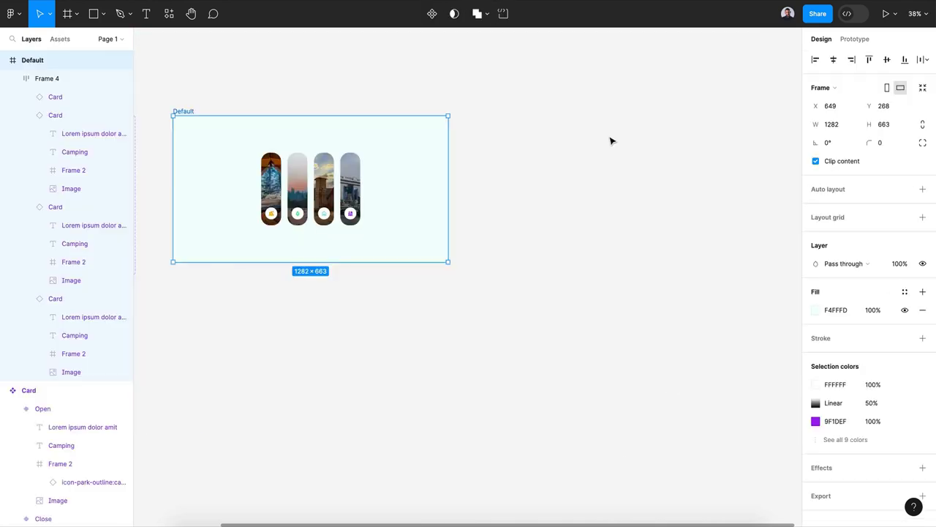
pyautogui.hotkey('ctrl', 'd')
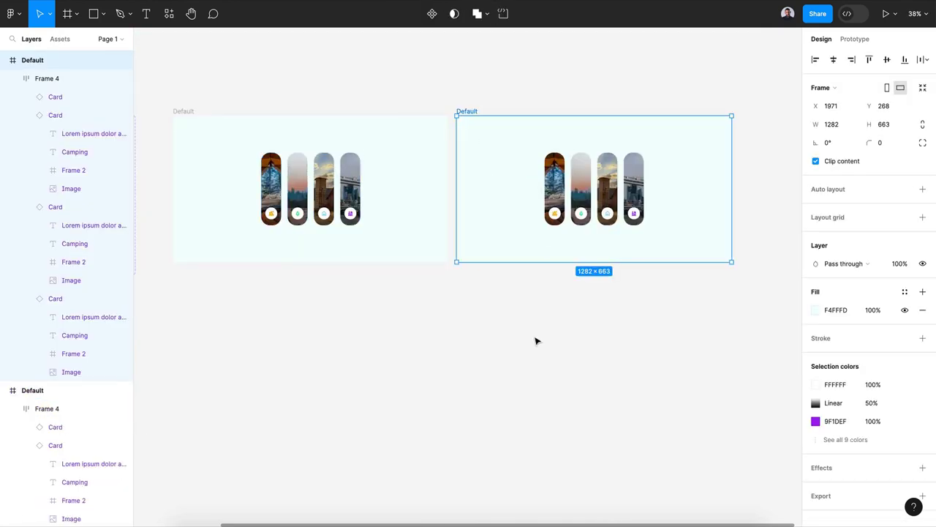
pyautogui.hotkey('ctrl', 'd')
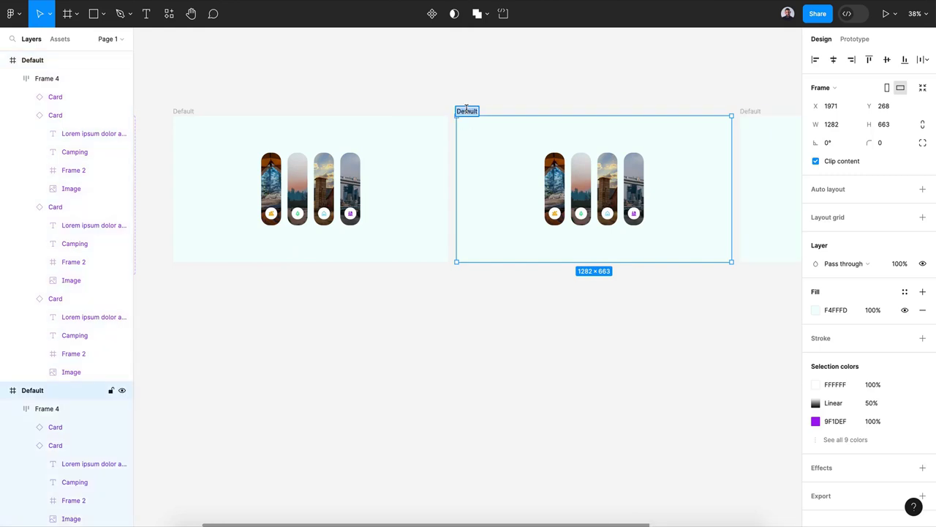
# Rename a frame copy to 2 and duplicate it to make frames 3 and 4
pyautogui.hscroll(3, 623, 111)
pyautogui.doubleClick(620, 101)
pyautogui.write('2')
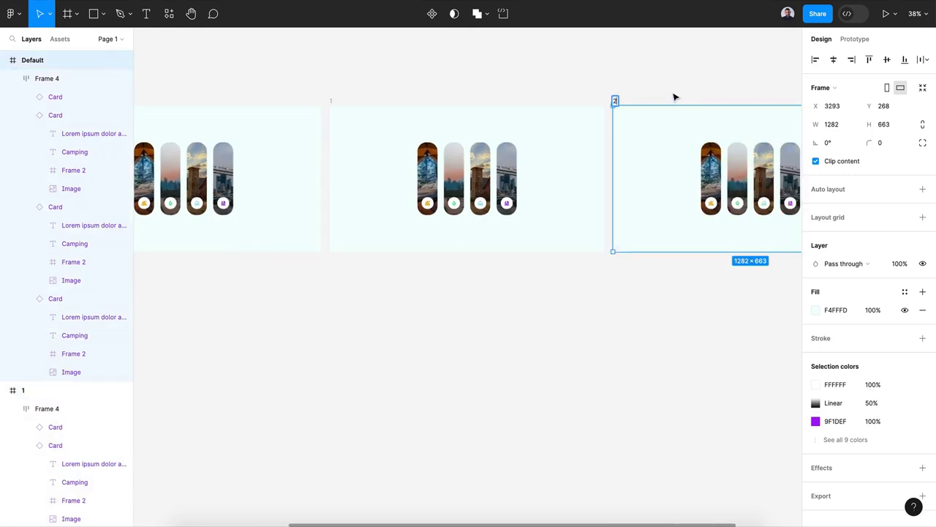
pyautogui.click(639, 121)
pyautogui.keyDown('ctrl'); pyautogui.scroll(-3, 639, 124); pyautogui.keyUp('ctrl')
pyautogui.hscroll(3, 641, 126)
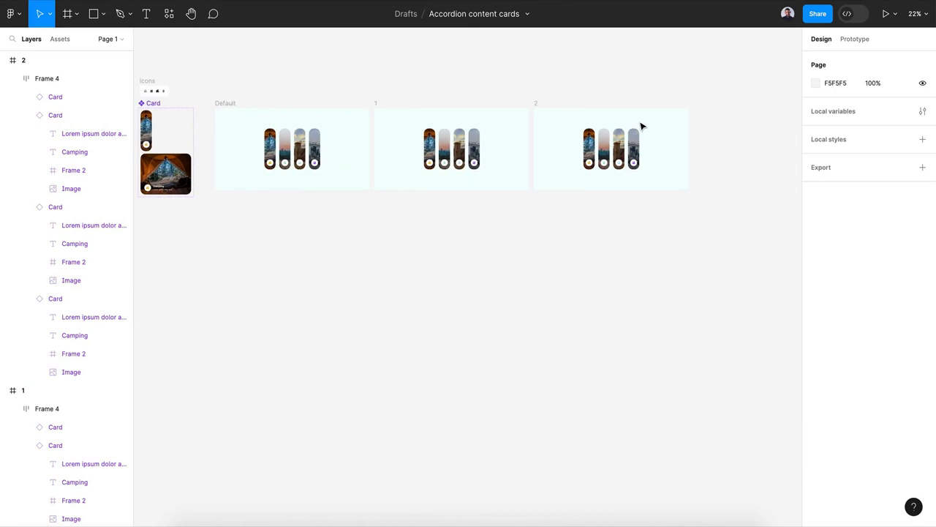
pyautogui.click(542, 110)
pyautogui.hotkey('ctrl', 'd')
pyautogui.hotkey('ctrl', 'd')
pyautogui.hscroll(5, 537, 108)
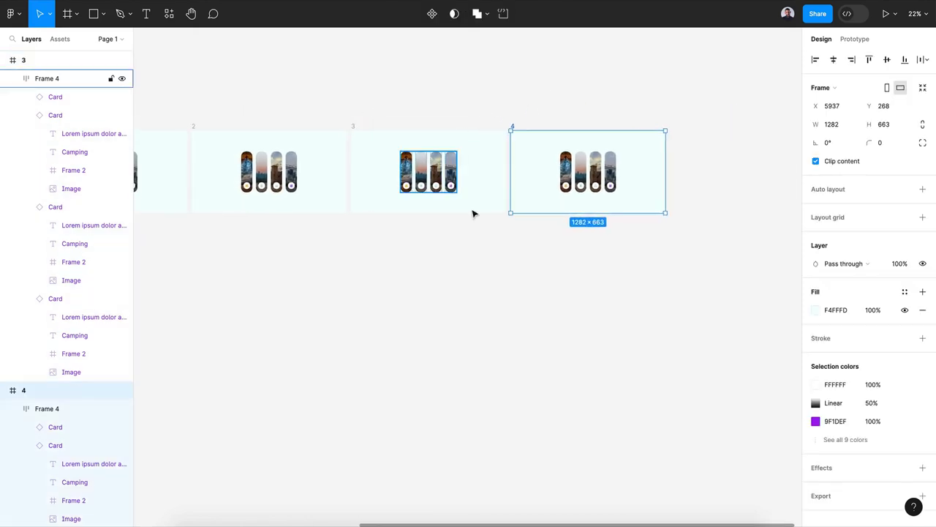
pyautogui.hscroll(-5, 489, 240)
# Set frame 1's first card (Camping) Property 1 to Open
pyautogui.doubleClick(454, 179)
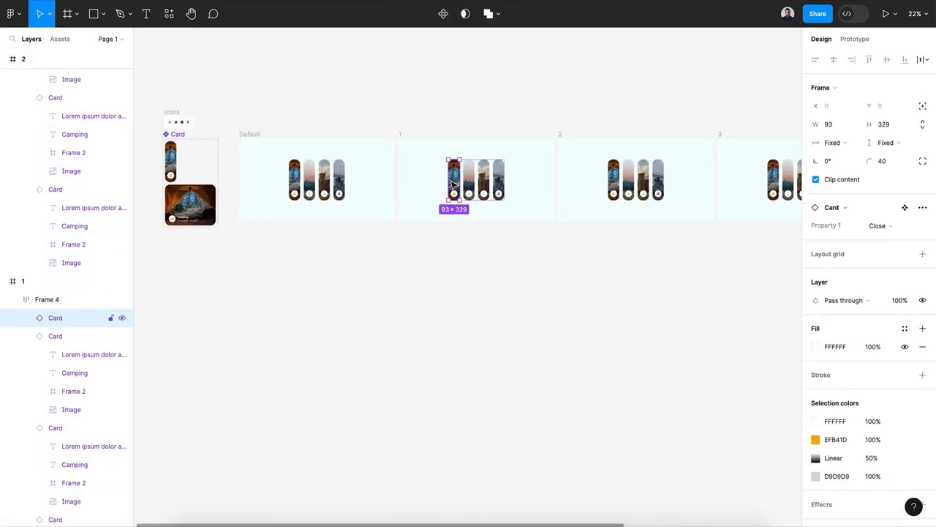
pyautogui.keyDown('ctrl'); pyautogui.scroll(5, 454, 179); pyautogui.keyUp('ctrl')
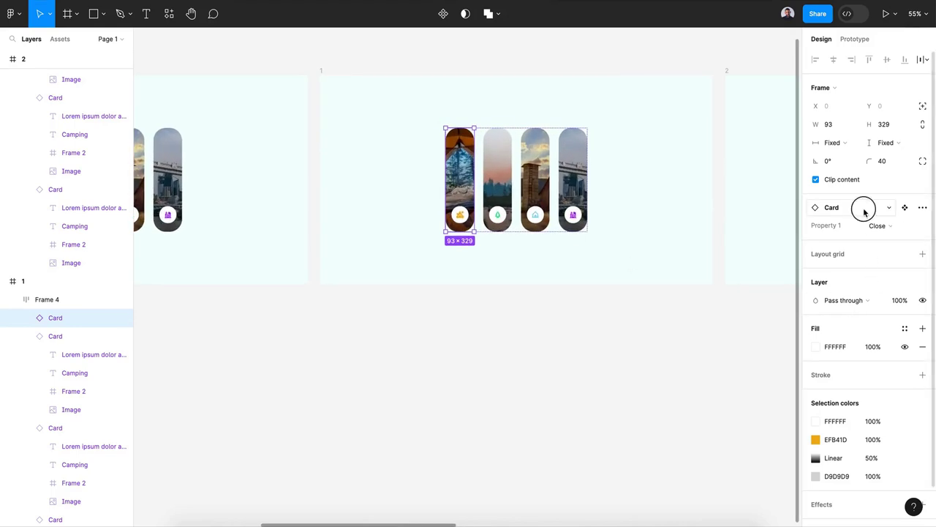
pyautogui.click(877, 225)
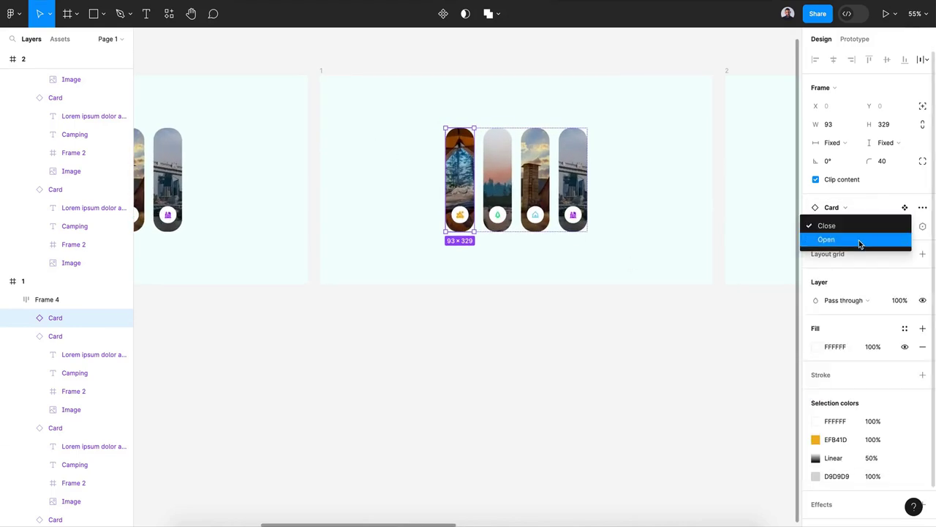
pyautogui.click(859, 240)
pyautogui.click(607, 367)
# Set frame 2's second card (Landscape) to its Open state
pyautogui.hscroll(5, 607, 367)
pyautogui.doubleClick(585, 212)
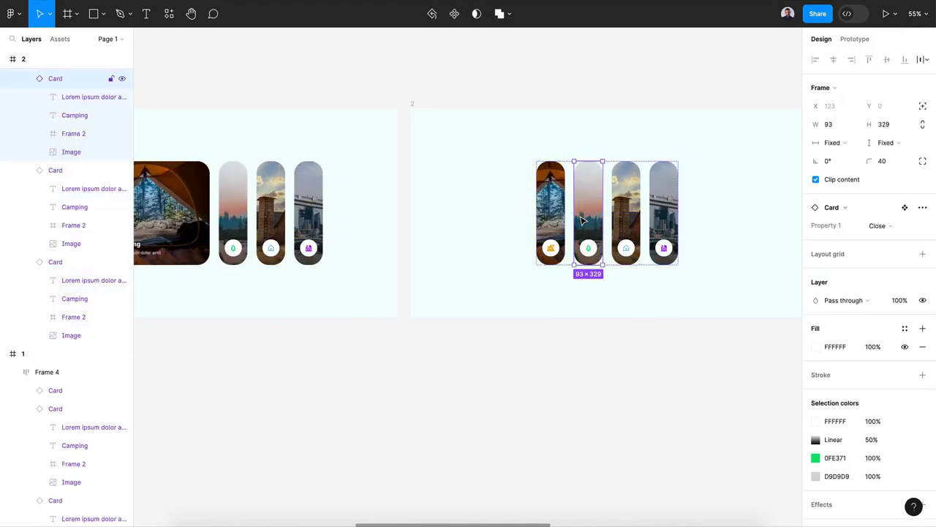
pyautogui.click(877, 229)
pyautogui.click(863, 240)
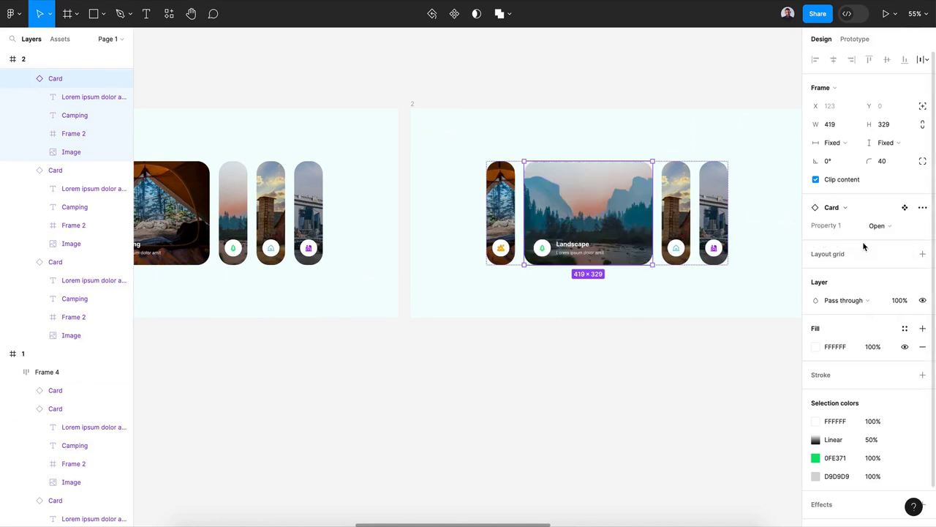
pyautogui.click(627, 371)
# Set frame 3's third card (Countryside) to its Open state
pyautogui.hscroll(5, 627, 370)
pyautogui.click(637, 190)
pyautogui.doubleClick(640, 248)
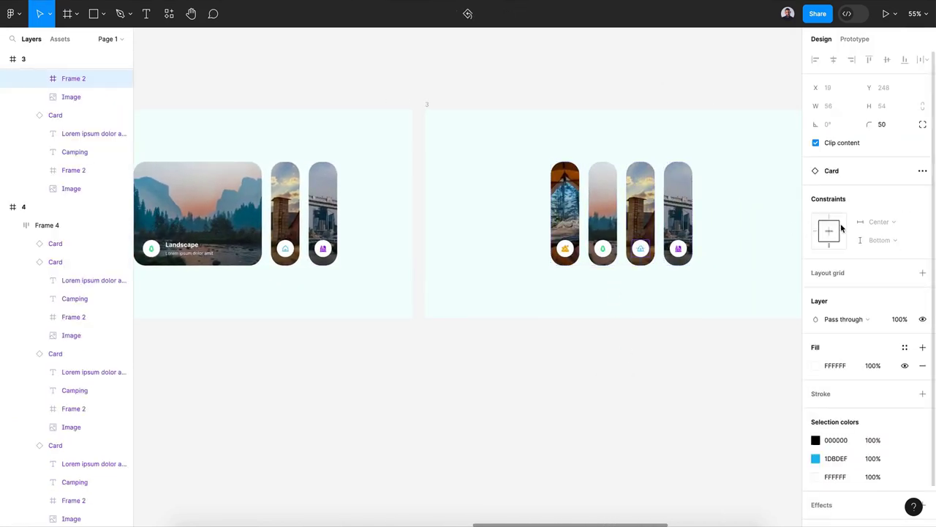
pyautogui.click(652, 313)
pyautogui.click(651, 251)
# Review frames 1–4, each expanding a different card, with Default fully collapsed
pyautogui.scroll(-10, 623, 344)
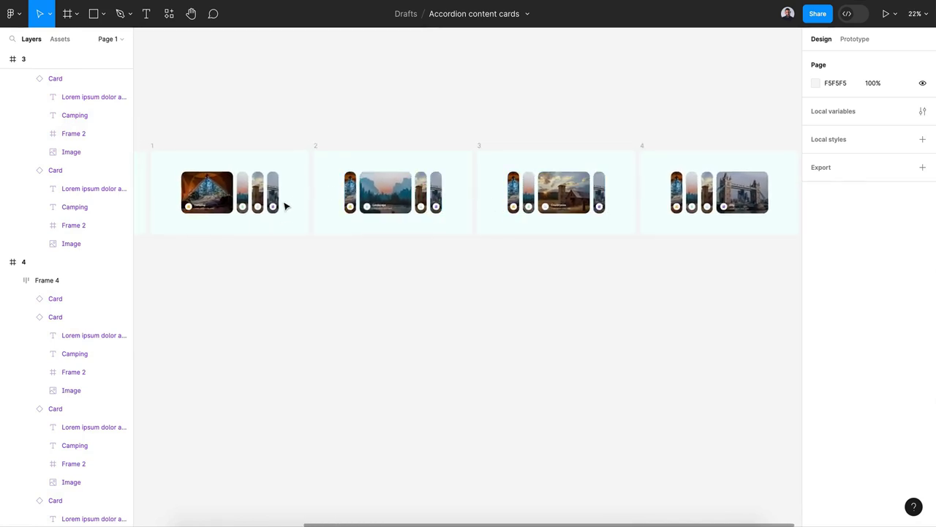
pyautogui.scroll(8, 254, 244)
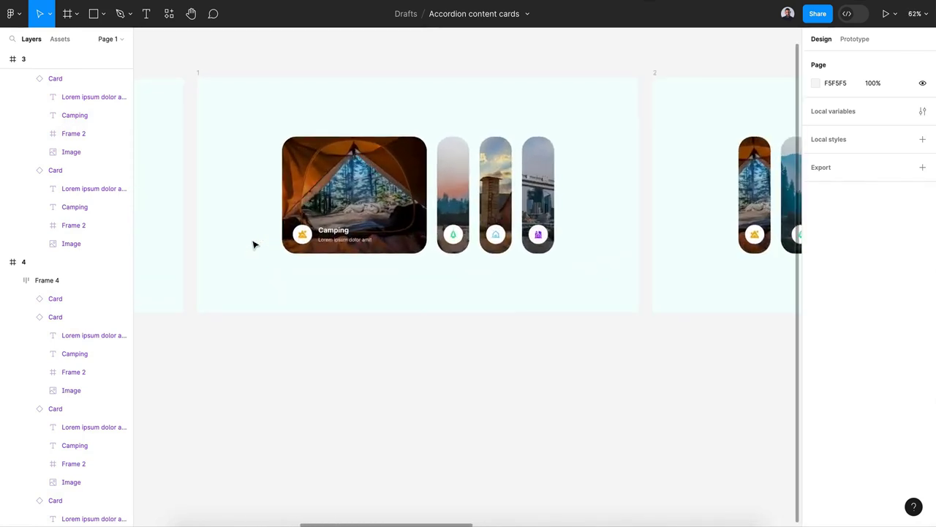
pyautogui.hscroll(15, 253, 244)
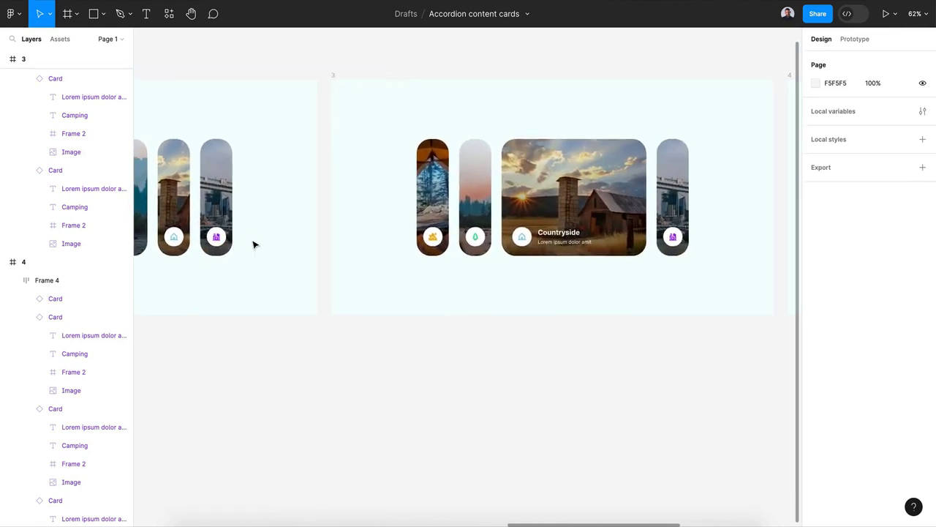
pyautogui.scroll(-10, 452, 272)
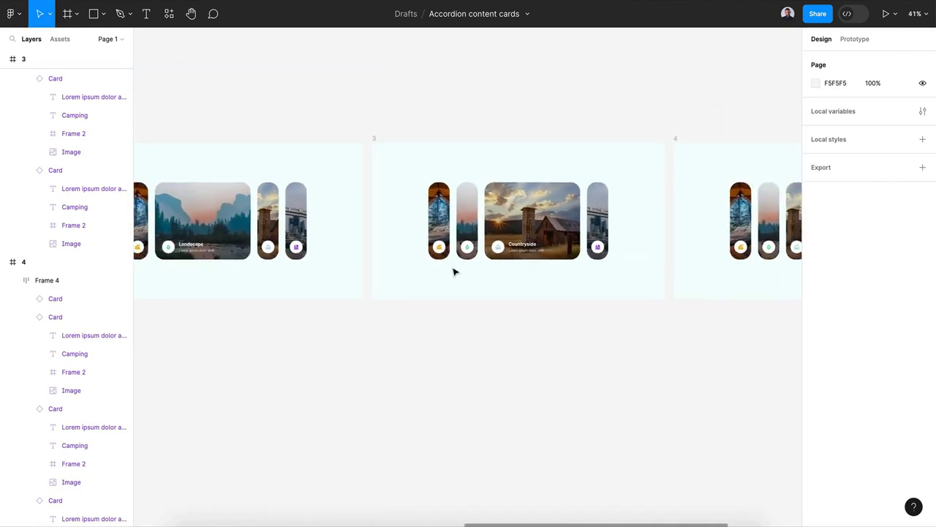
pyautogui.hscroll(5, 453, 272)
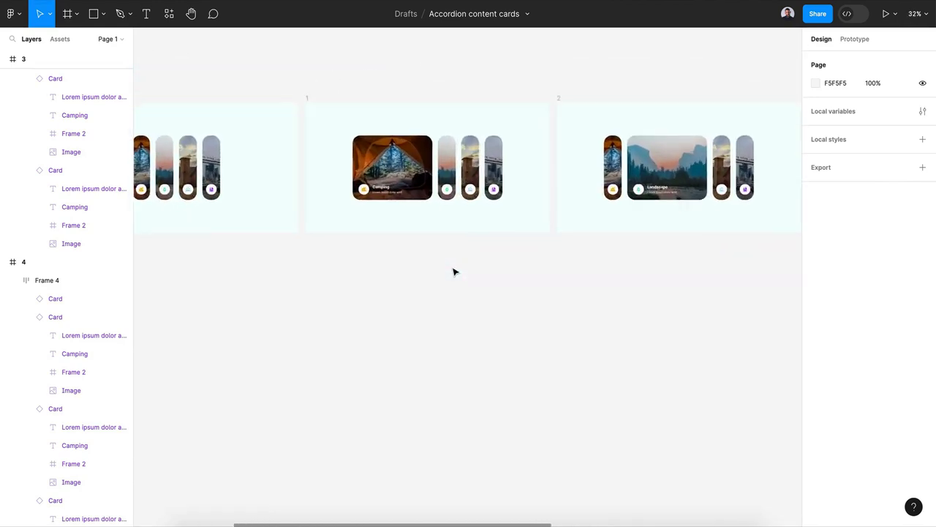
pyautogui.scroll(2, 453, 272)
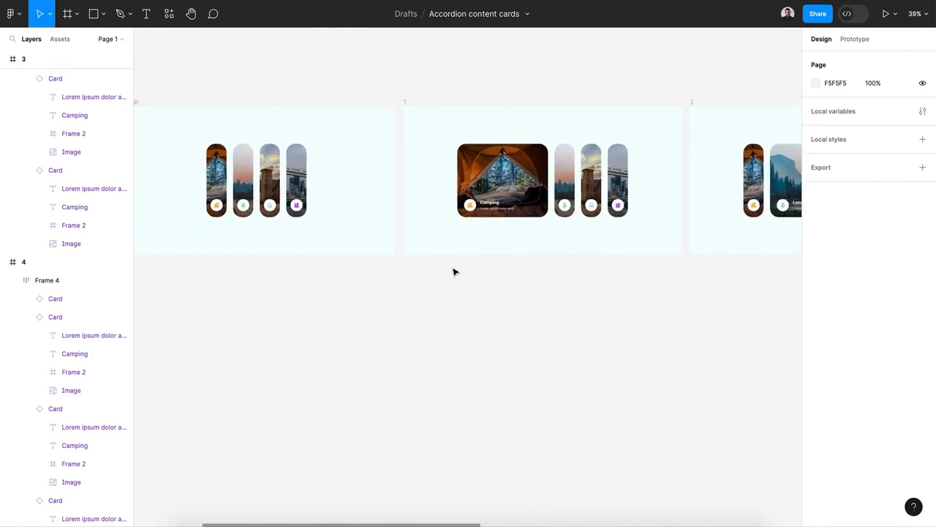
pyautogui.click(845, 42)
# Link the Default frame's first card to frame 1 with On click, Smart animate, Gentle 800ms
pyautogui.hscroll(-2, 297, 302)
pyautogui.hscroll(-5, 296, 301)
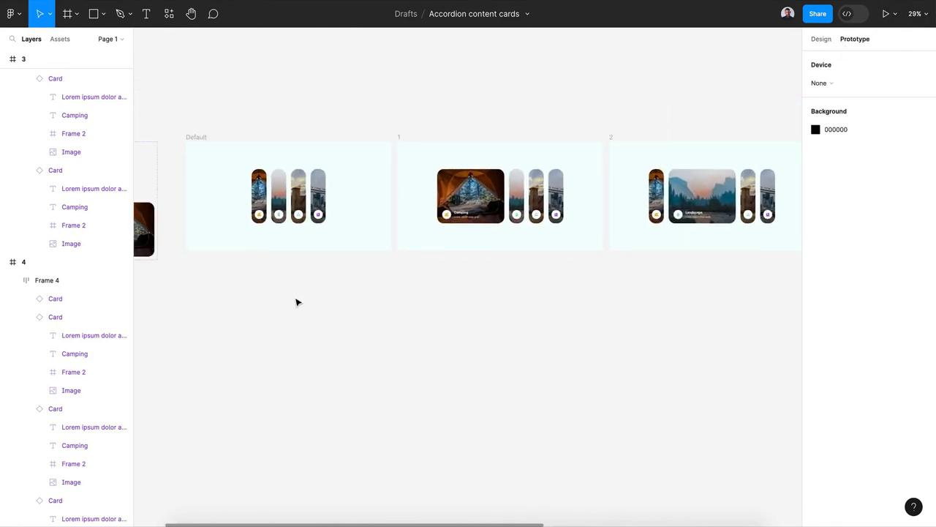
pyautogui.scroll(3, 296, 300)
pyautogui.click(242, 121)
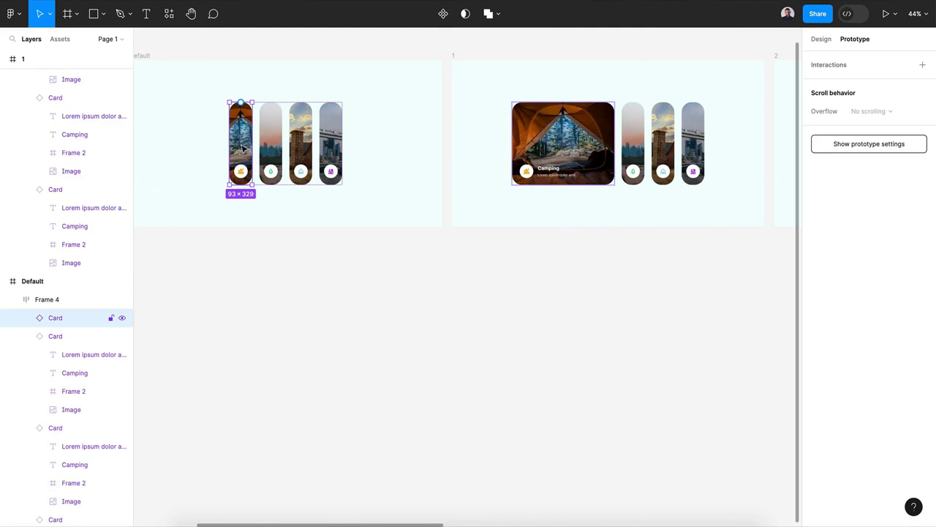
pyautogui.moveTo(252, 144); pyautogui.dragTo(492, 209)
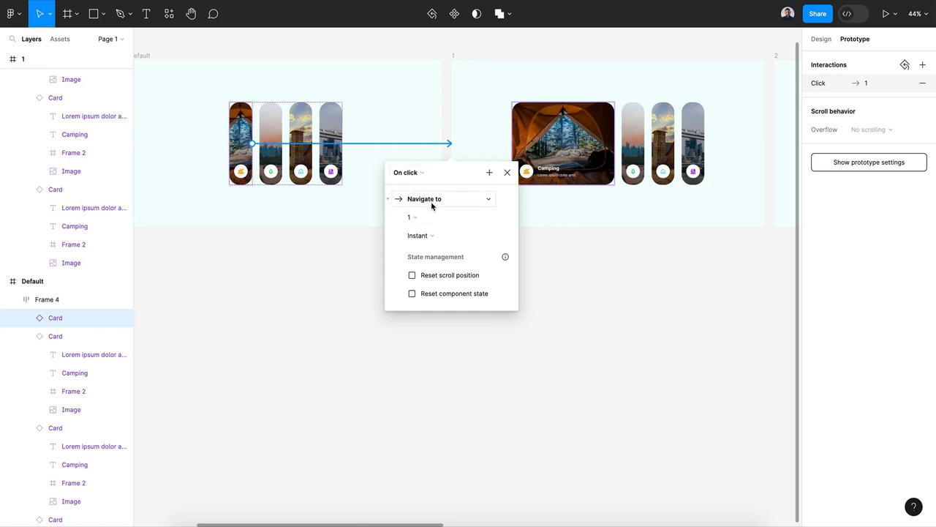
pyautogui.click(423, 236)
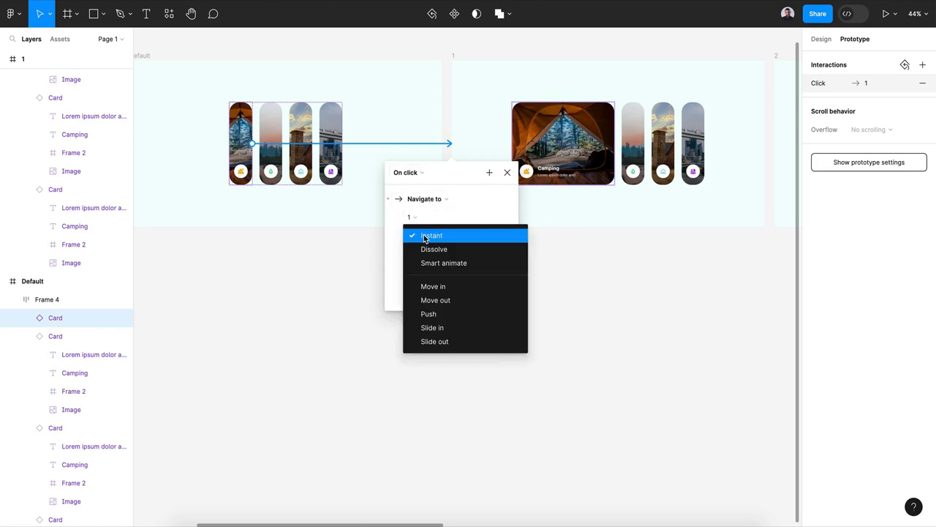
pyautogui.click(441, 264)
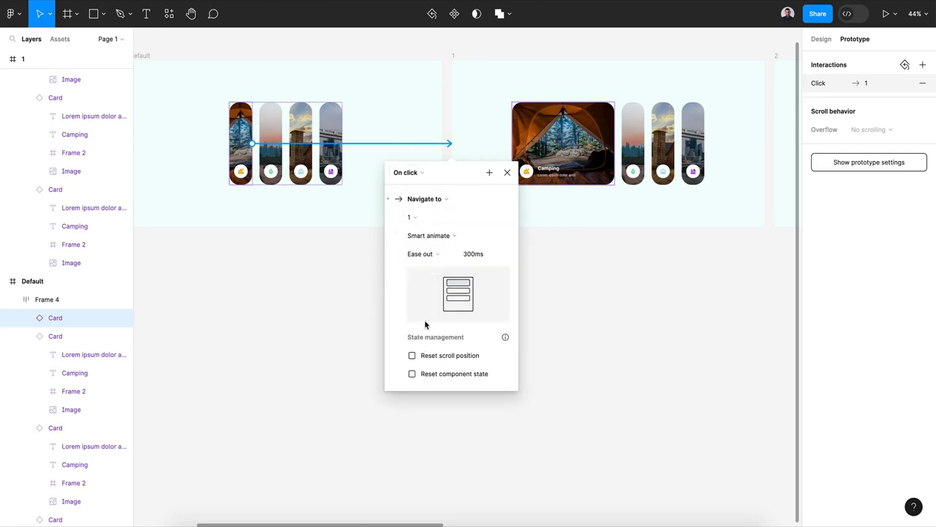
pyautogui.click(422, 253)
pyautogui.click(430, 348)
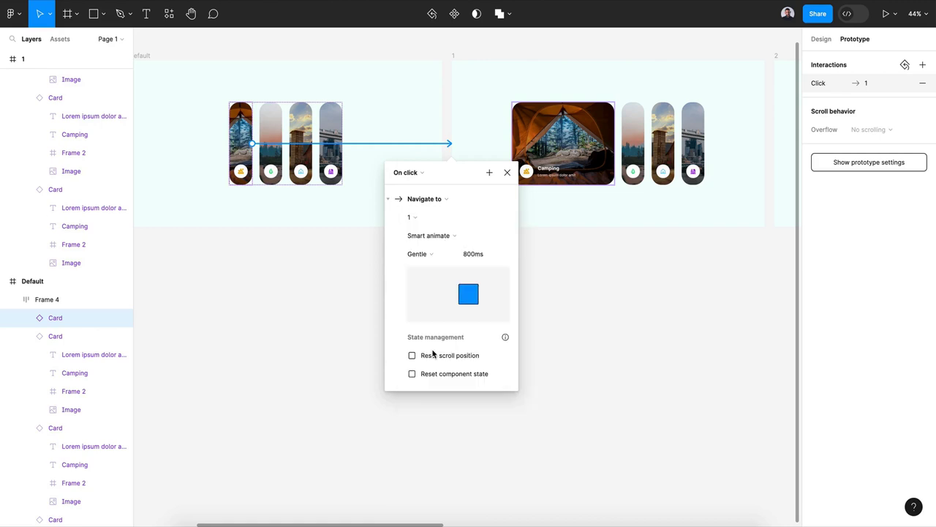
pyautogui.click(507, 173)
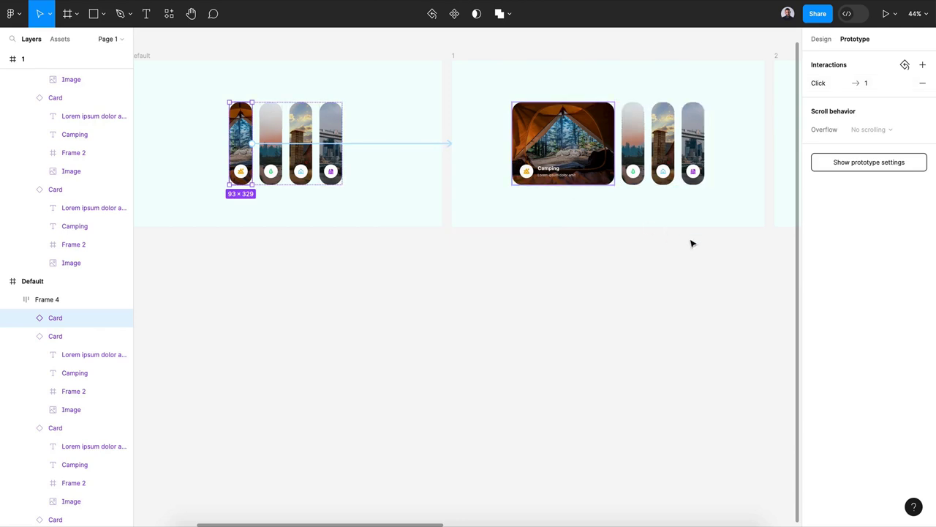
# Link frame 2's first card to frame 1 on click
pyautogui.hscroll(3, 685, 239)
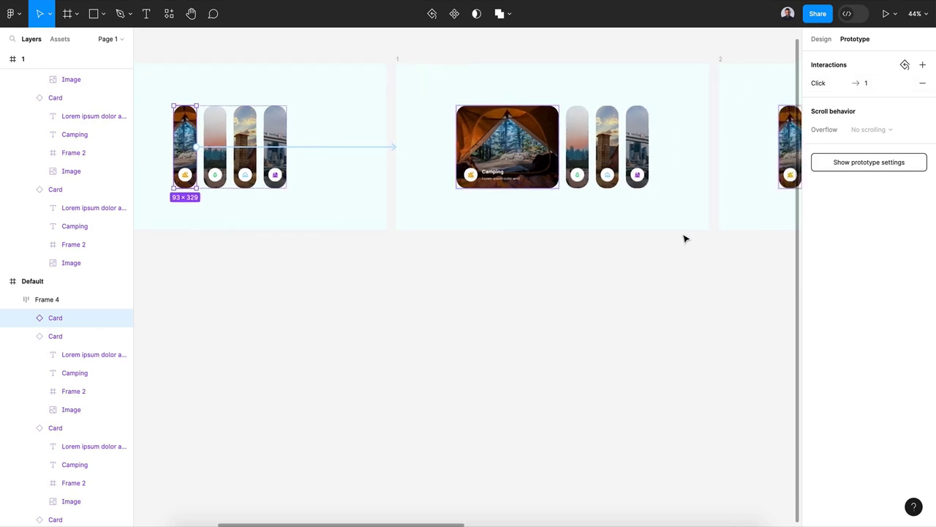
pyautogui.scroll(-2, 686, 238)
pyautogui.hscroll(2, 684, 237)
pyautogui.scroll(-1, 452, 152)
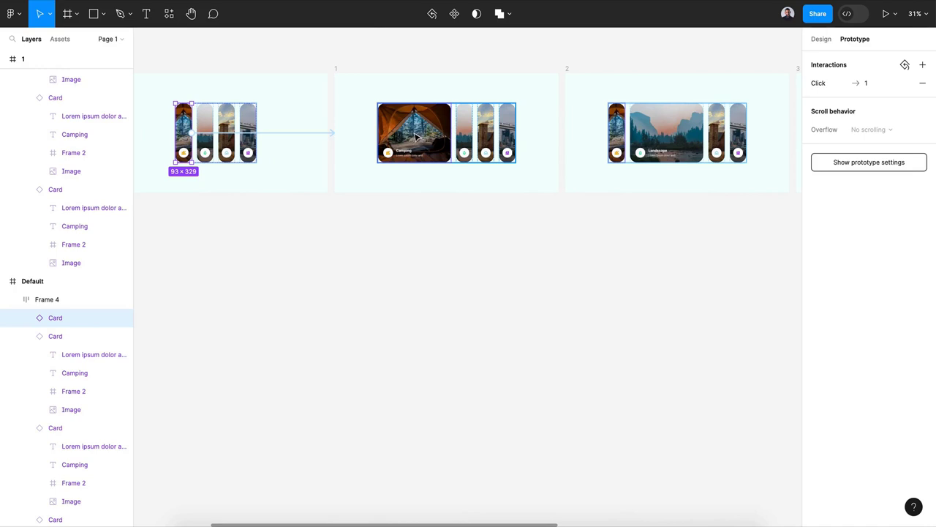
pyautogui.click(623, 148)
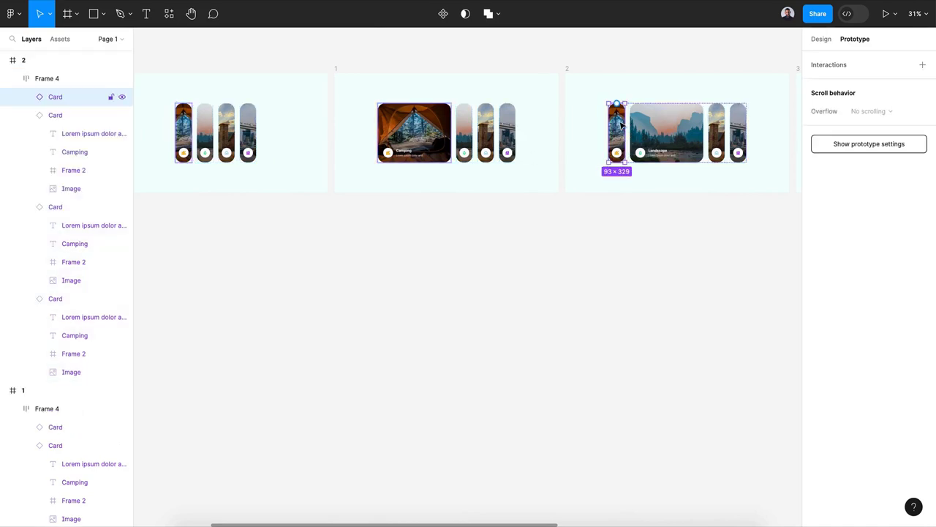
pyautogui.hscroll(2, 617, 132)
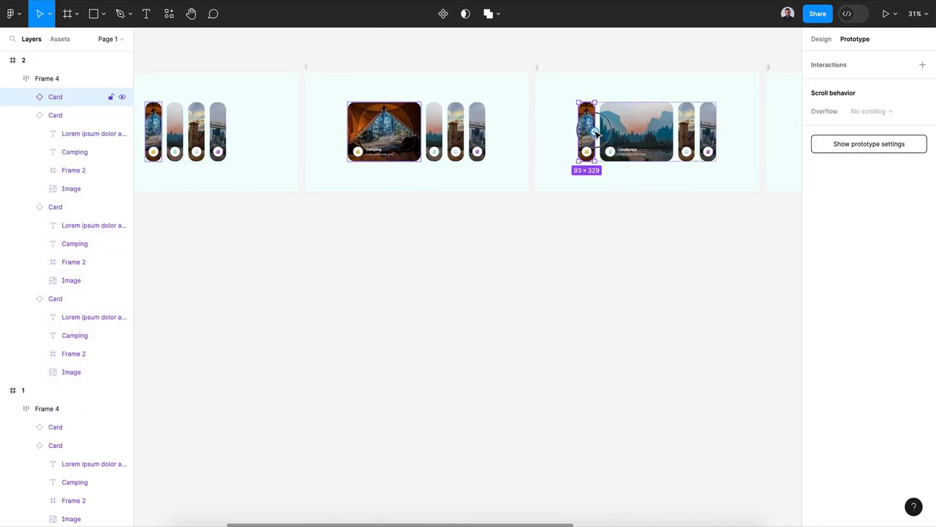
pyautogui.moveTo(596, 132); pyautogui.dragTo(396, 144)
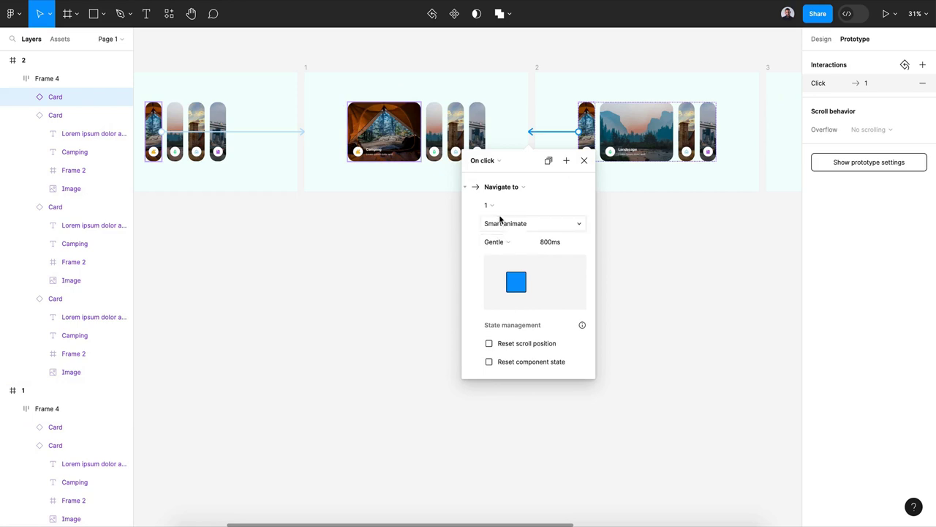
pyautogui.click(586, 161)
# Link frame 3's first card to frame 1 on click
pyautogui.hscroll(5, 708, 159)
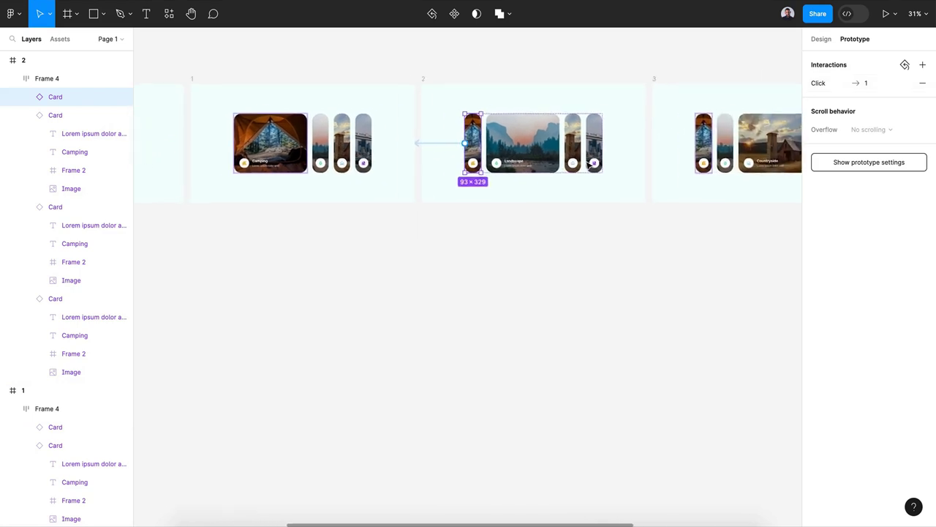
pyautogui.click(672, 146)
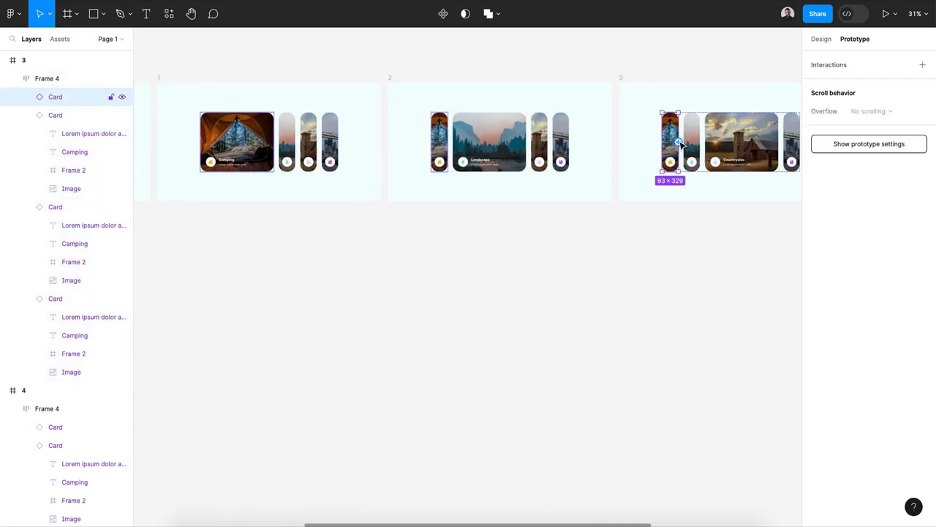
pyautogui.moveTo(679, 142); pyautogui.dragTo(321, 190)
pyautogui.press('Escape')
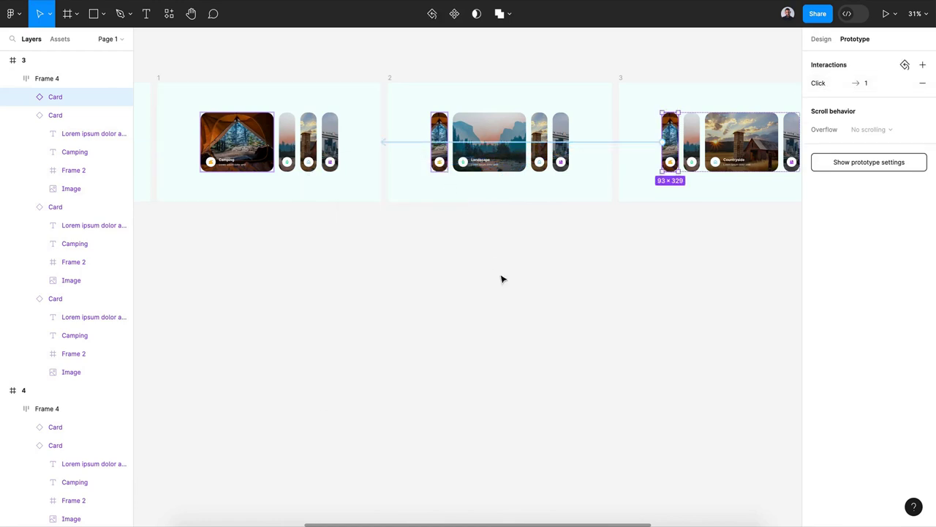
# Link frame 4's first card to frame 1 on click
pyautogui.hscroll(5, 502, 278)
pyautogui.click(687, 157)
pyautogui.click(687, 155)
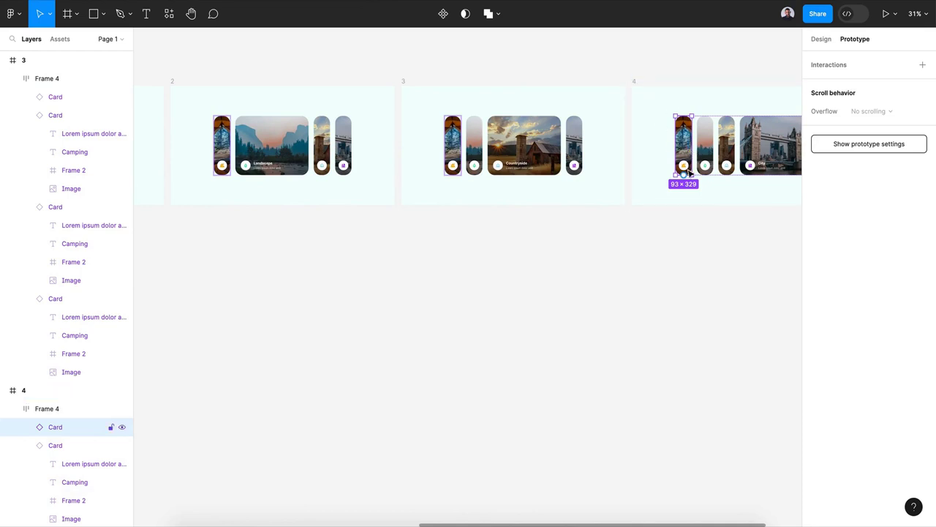
pyautogui.moveTo(693, 147); pyautogui.dragTo(151, 157)
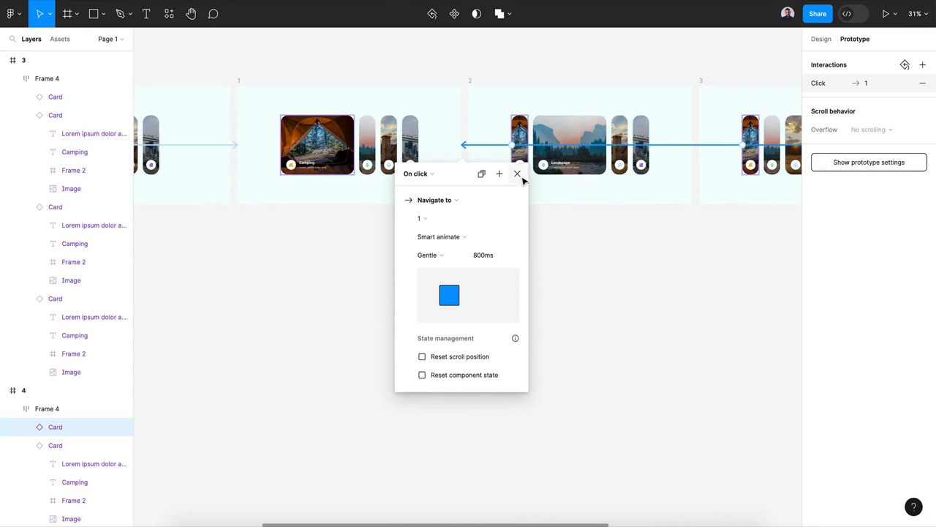
pyautogui.click(517, 173)
pyautogui.click(518, 242)
pyautogui.hscroll(2, 520, 244)
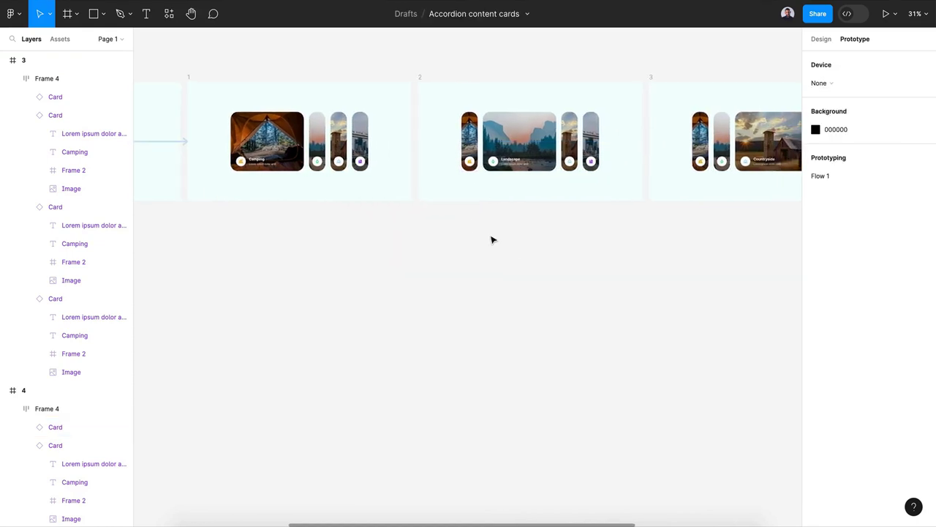
# Link frame 1's second card (Landscape) to frame 2 with Smart animate
pyautogui.doubleClick(317, 149)
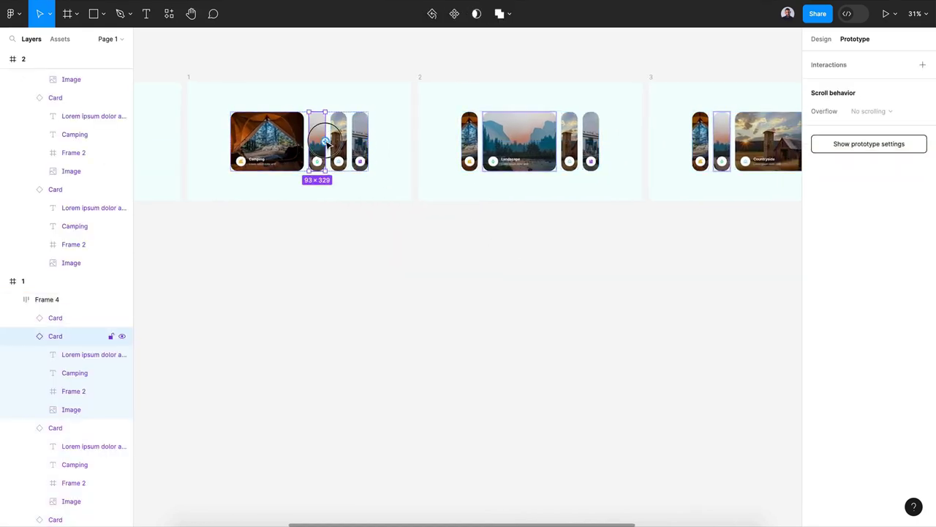
pyautogui.moveTo(325, 141); pyautogui.dragTo(443, 131)
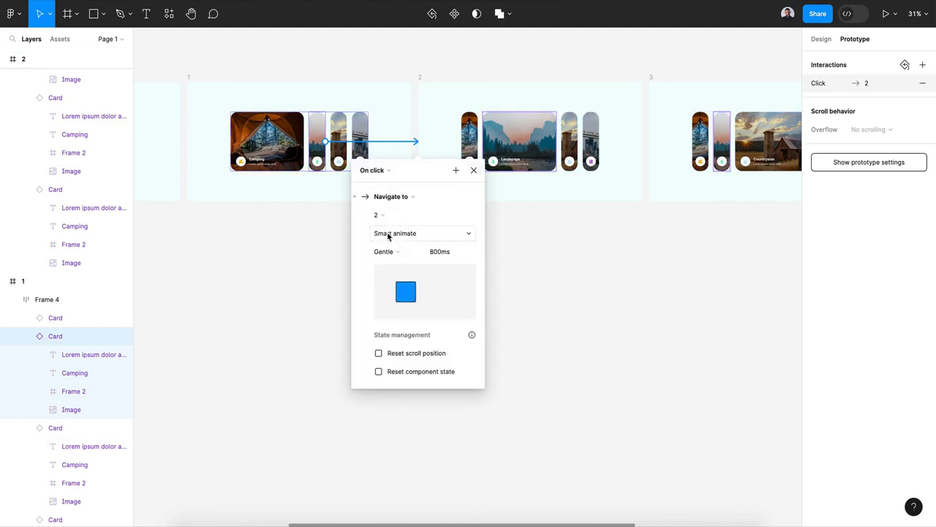
pyautogui.press('Escape')
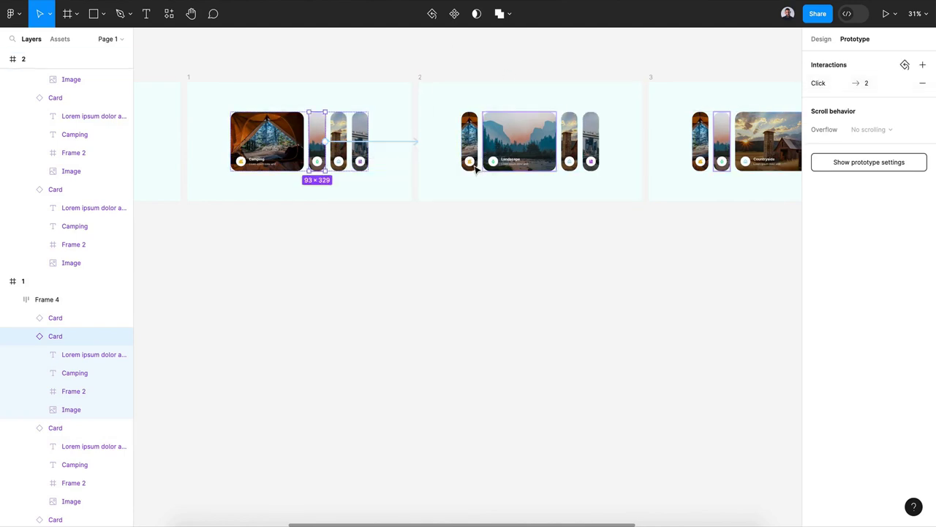
pyautogui.press('Escape')
pyautogui.hscroll(4, 531, 150)
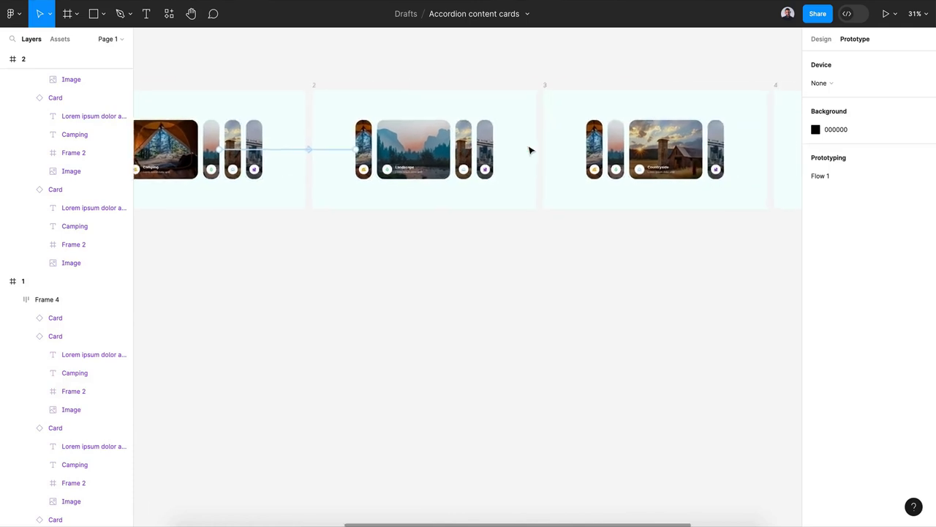
# Link the second cards in frames 3 and 4 to frame 2
pyautogui.click(585, 138)
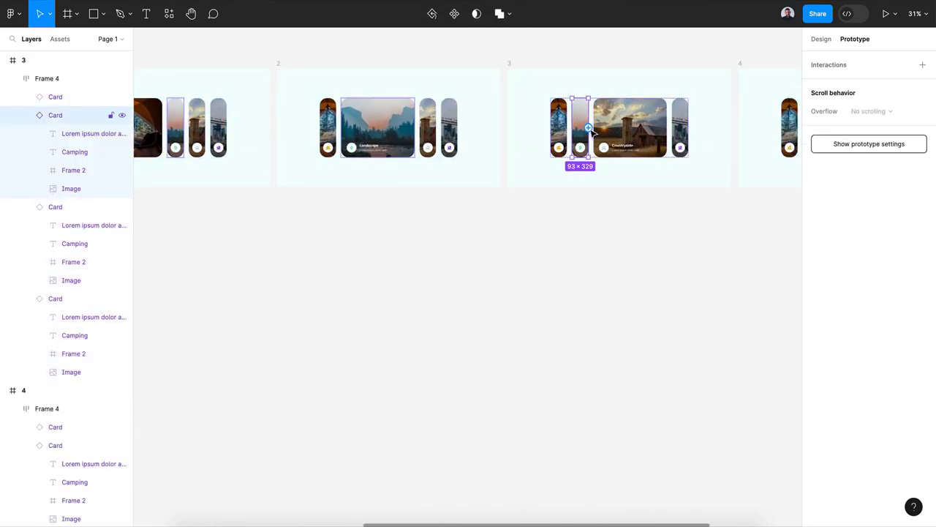
pyautogui.moveTo(572, 128); pyautogui.dragTo(432, 131)
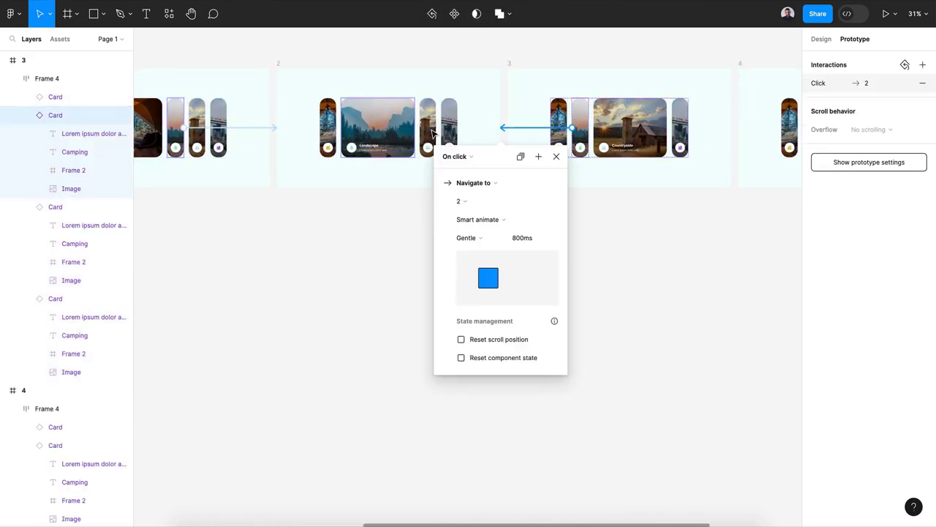
pyautogui.click(554, 158)
pyautogui.hscroll(4, 583, 151)
pyautogui.click(662, 150)
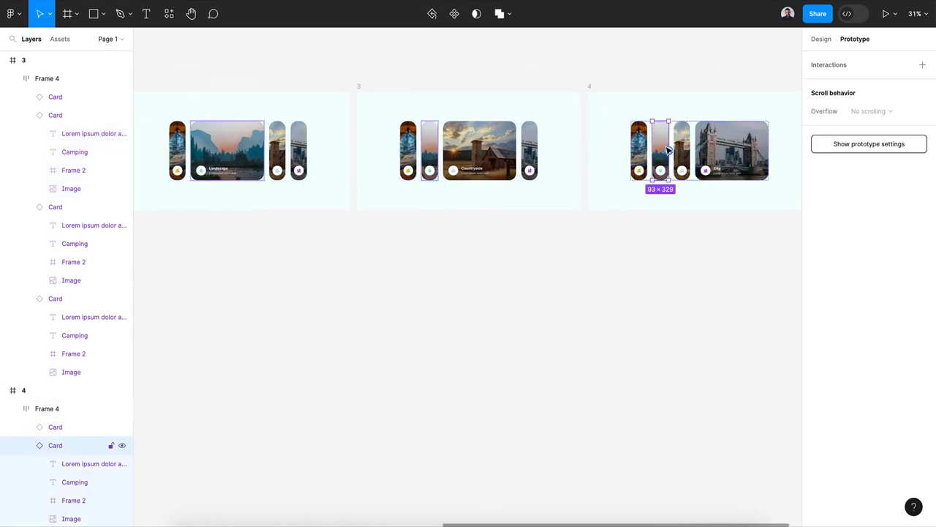
pyautogui.moveTo(667, 150); pyautogui.dragTo(321, 150)
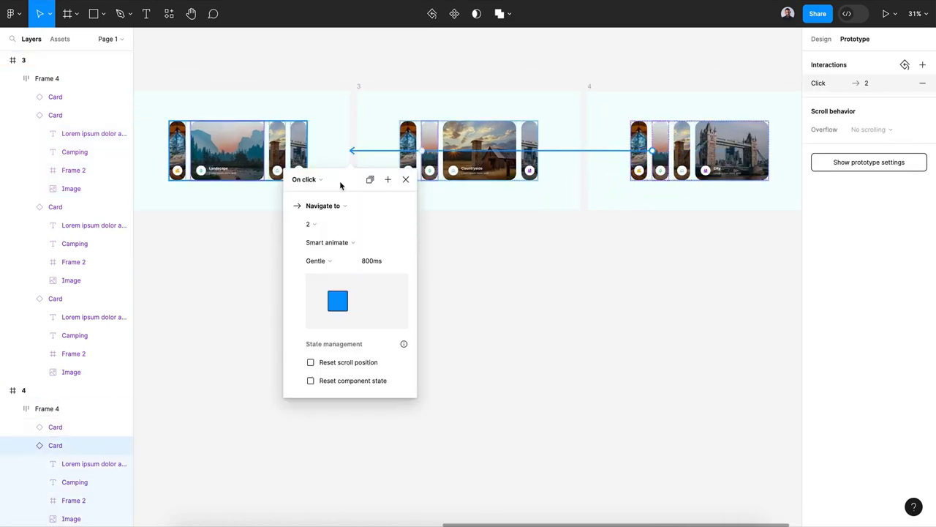
pyautogui.click(406, 180)
pyautogui.hscroll(-5, 437, 278)
# Link frame 1's third card to frame 3 on click
pyautogui.click(293, 153)
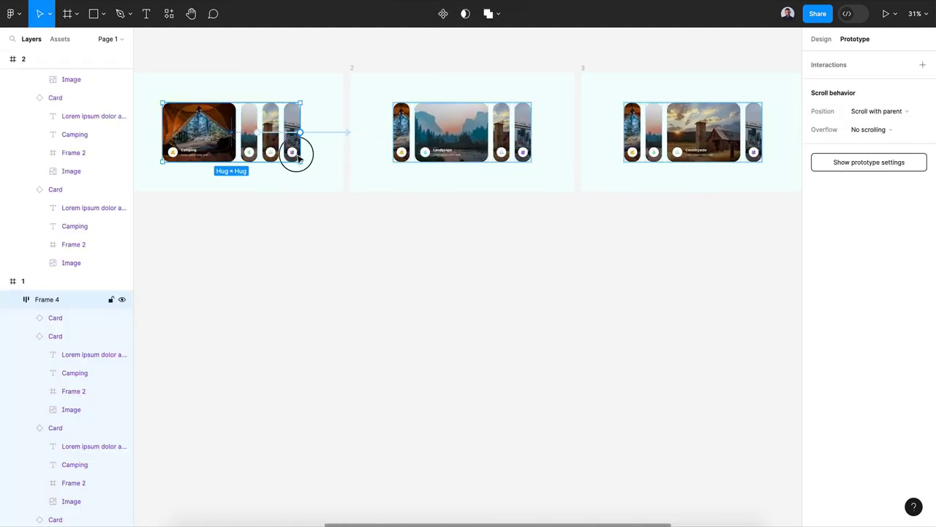
pyautogui.click(293, 153)
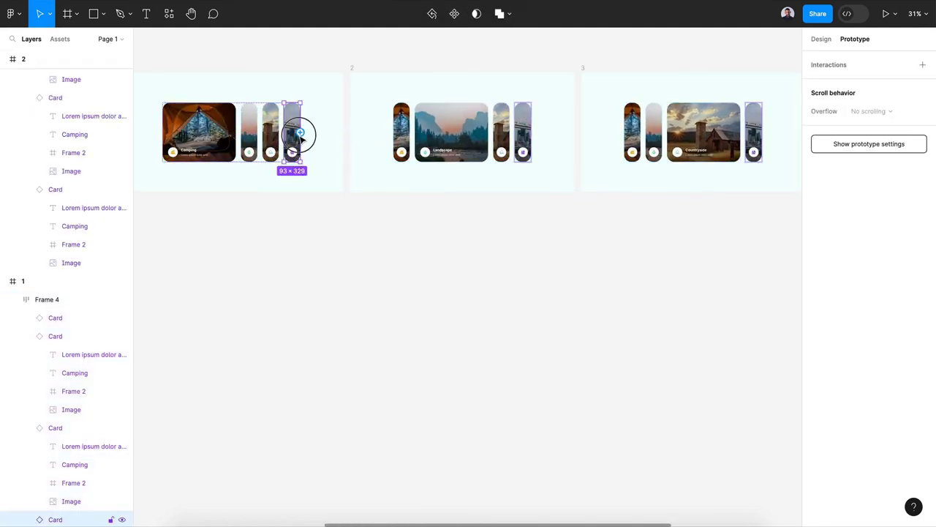
pyautogui.moveTo(300, 134); pyautogui.dragTo(283, 152)
pyautogui.click(273, 141)
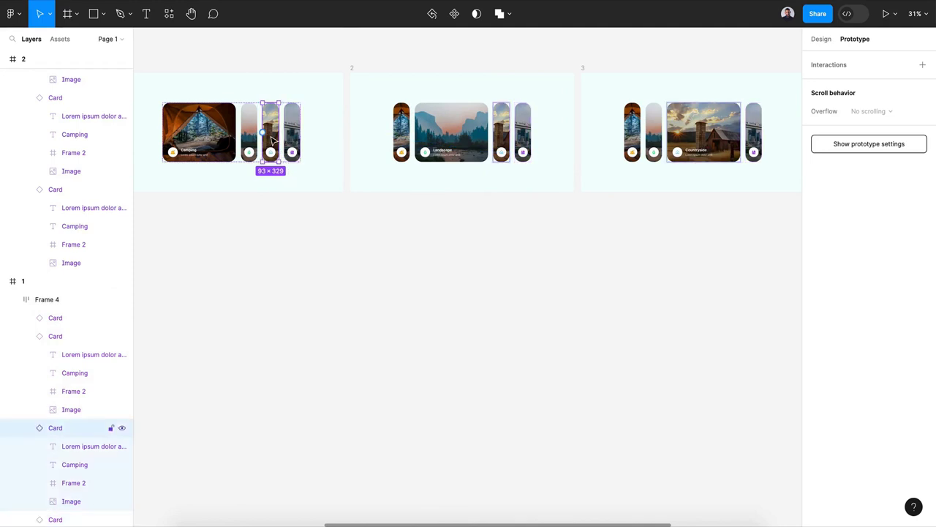
pyautogui.moveTo(279, 133); pyautogui.dragTo(644, 174)
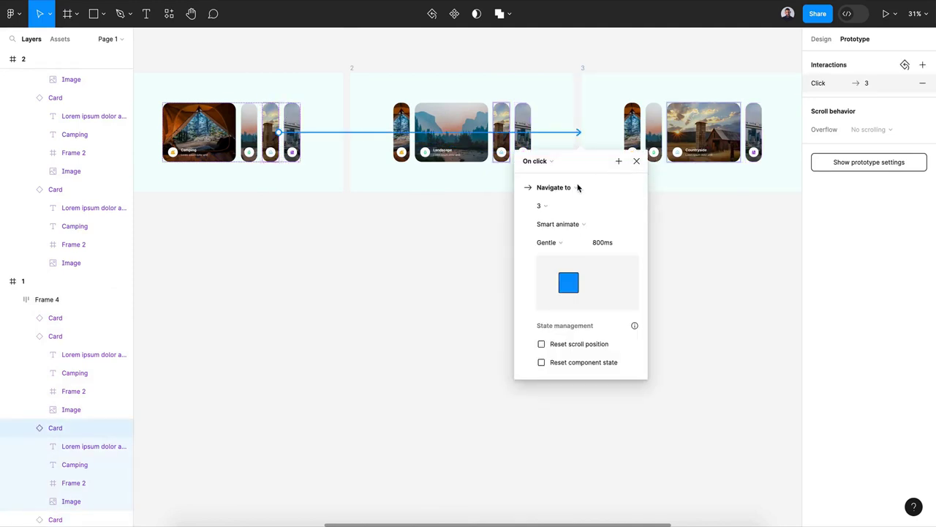
pyautogui.click(636, 161)
# Link the third cards in frames 2 and 4 to frame 3
pyautogui.click(510, 146)
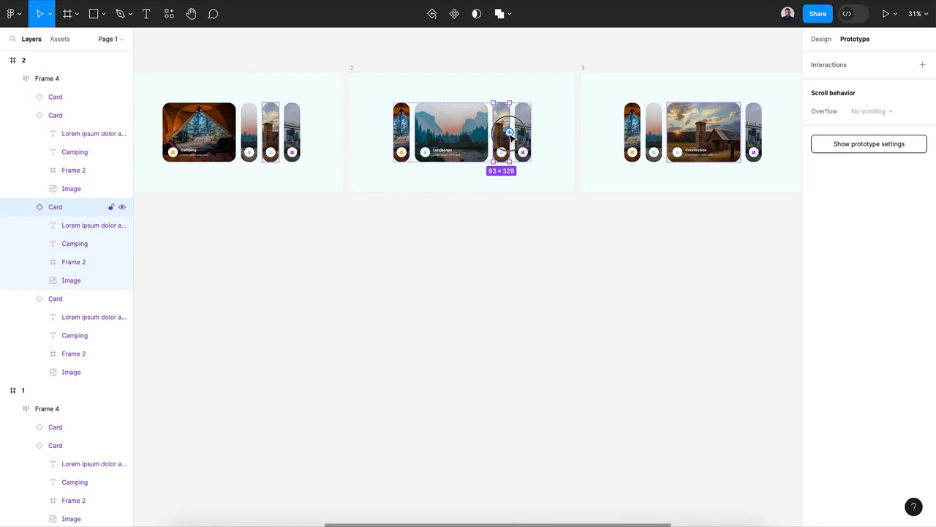
pyautogui.moveTo(509, 133); pyautogui.dragTo(690, 172)
pyautogui.click(636, 162)
pyautogui.hscroll(5, 643, 161)
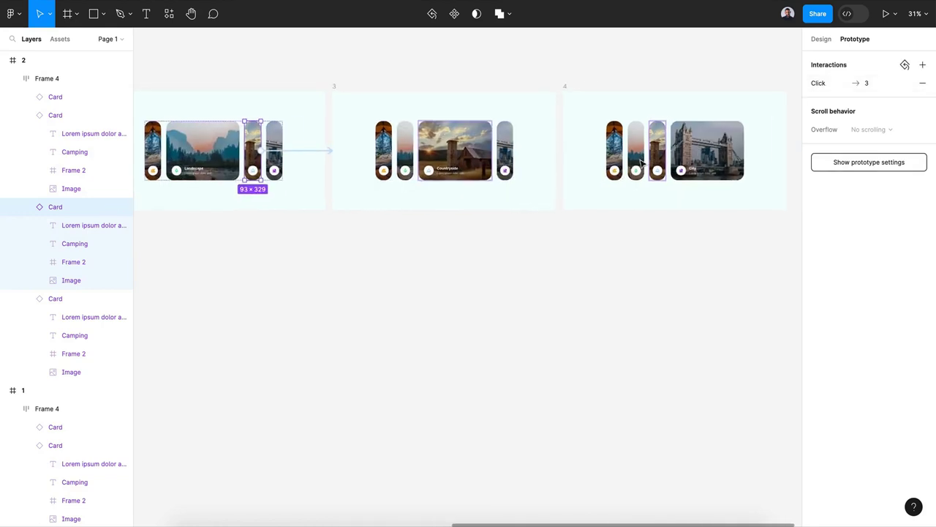
pyautogui.click(645, 155)
pyautogui.moveTo(645, 155); pyautogui.dragTo(483, 161)
pyautogui.click(414, 282)
# Link a Default-frame card to frame 4 on click
pyautogui.hscroll(-8, 492, 297)
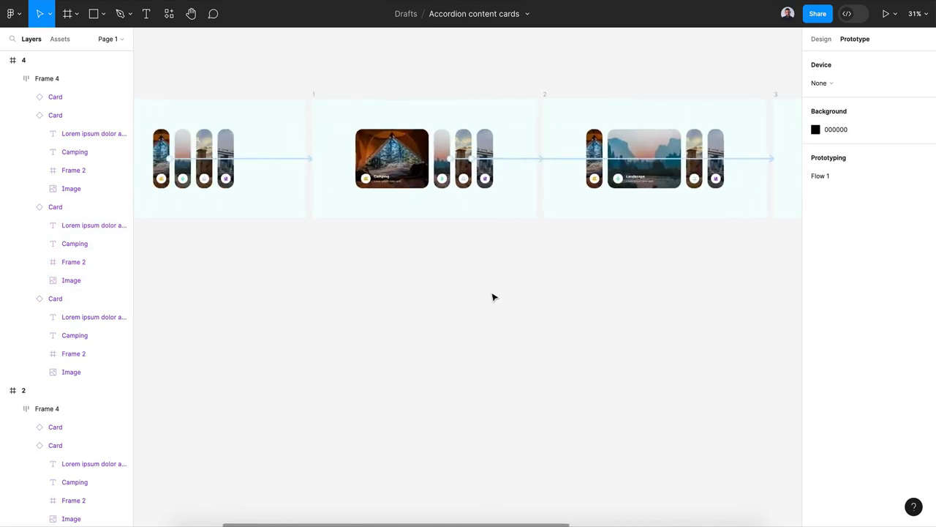
pyautogui.click(309, 168)
pyautogui.moveTo(316, 149); pyautogui.dragTo(732, 168)
pyautogui.scroll(-3, 407, 283)
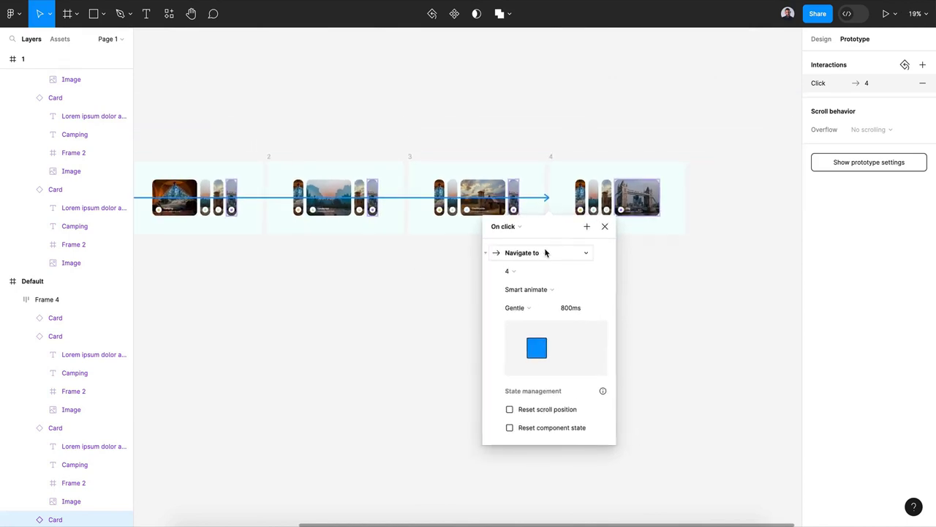
# Link the City cards in frames 2 and 3 to frame 4, then clear the selection
pyautogui.click(609, 224)
pyautogui.scroll(-1, 372, 211)
pyautogui.click(372, 211)
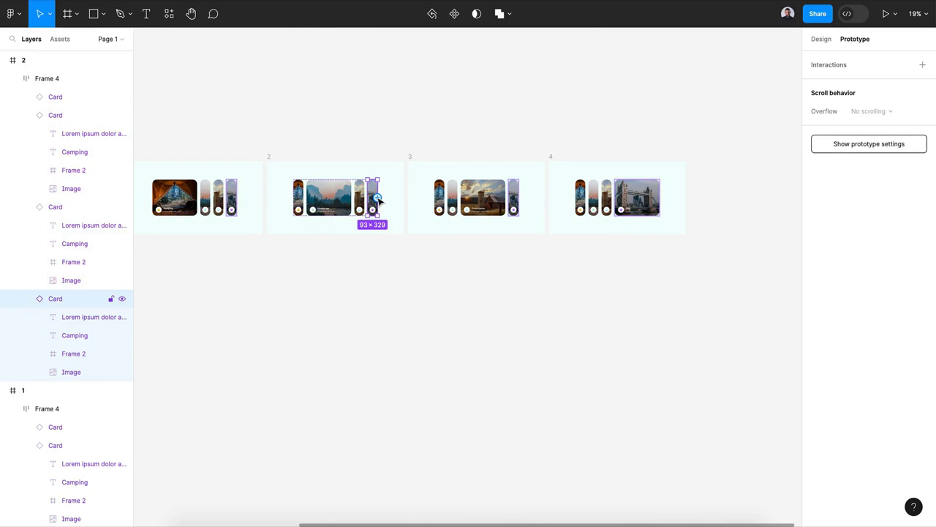
pyautogui.moveTo(378, 197); pyautogui.dragTo(564, 233)
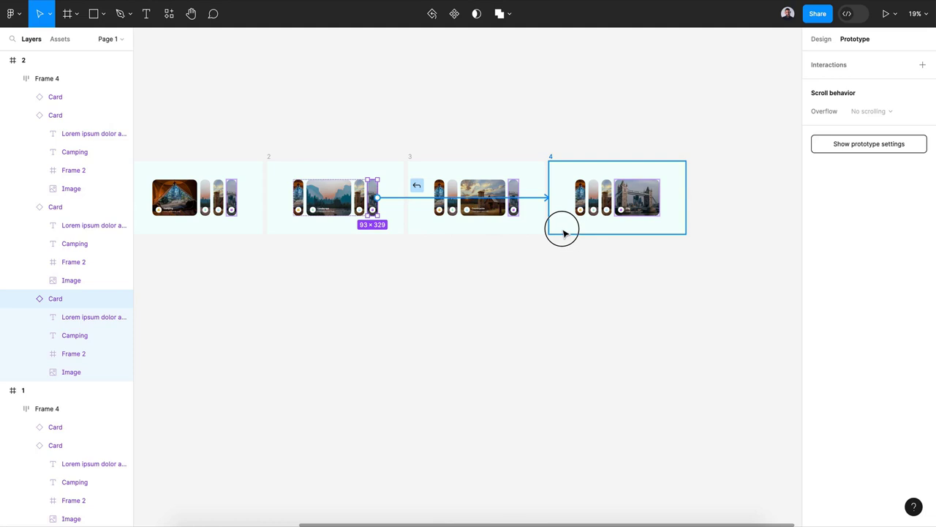
pyautogui.moveTo(563, 232); pyautogui.dragTo(561, 227)
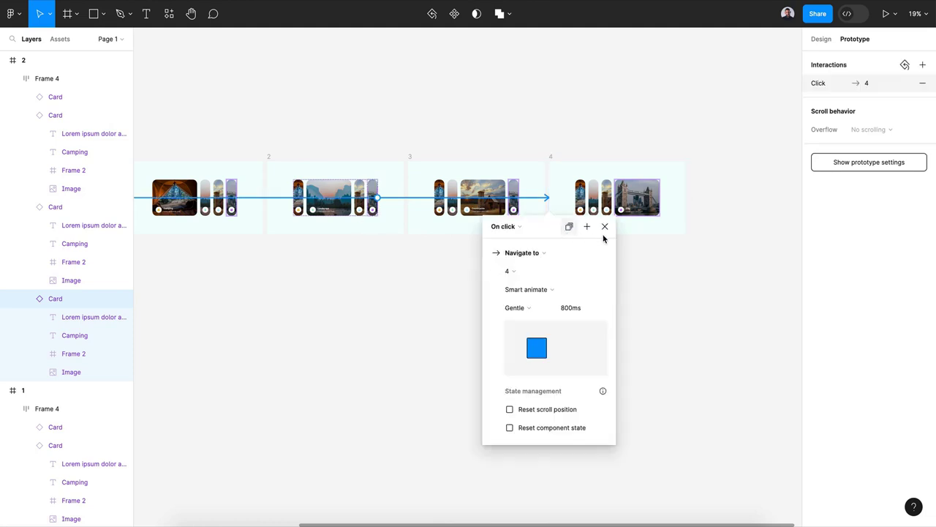
pyautogui.click(516, 210)
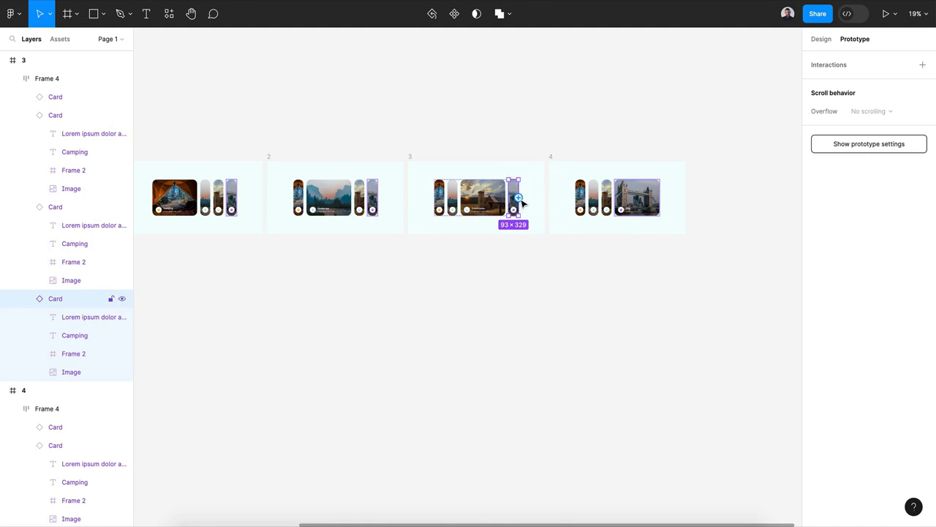
pyautogui.moveTo(520, 202); pyautogui.dragTo(563, 205)
pyautogui.click(606, 224)
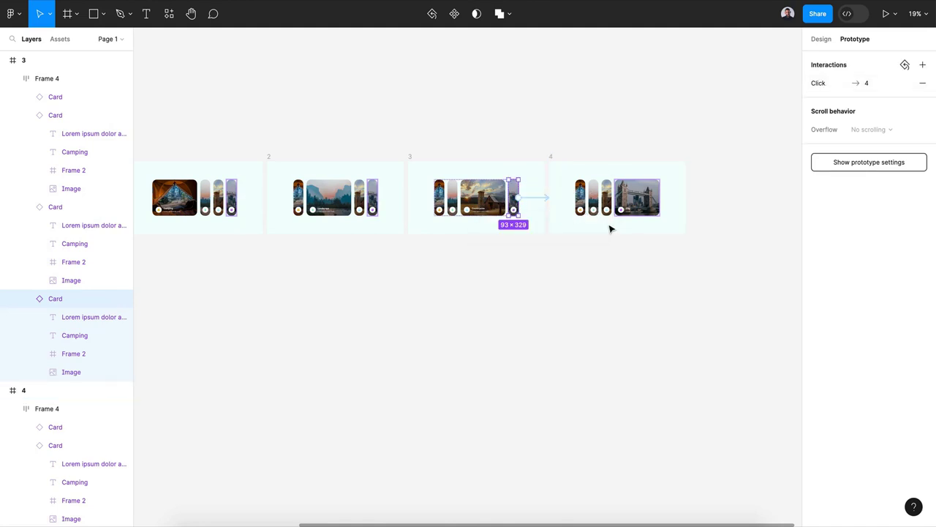
pyautogui.click(588, 282)
pyautogui.hscroll(-3, 587, 282)
pyautogui.hscroll(-5, 587, 282)
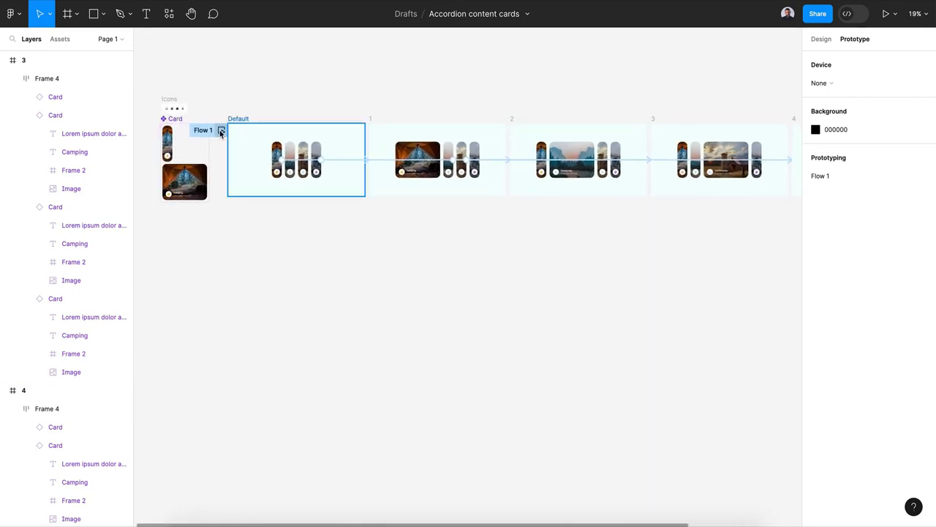
# Play Flow 1 and click Landscape, Countryside, then Landscape again to test expansion
pyautogui.click(221, 131)
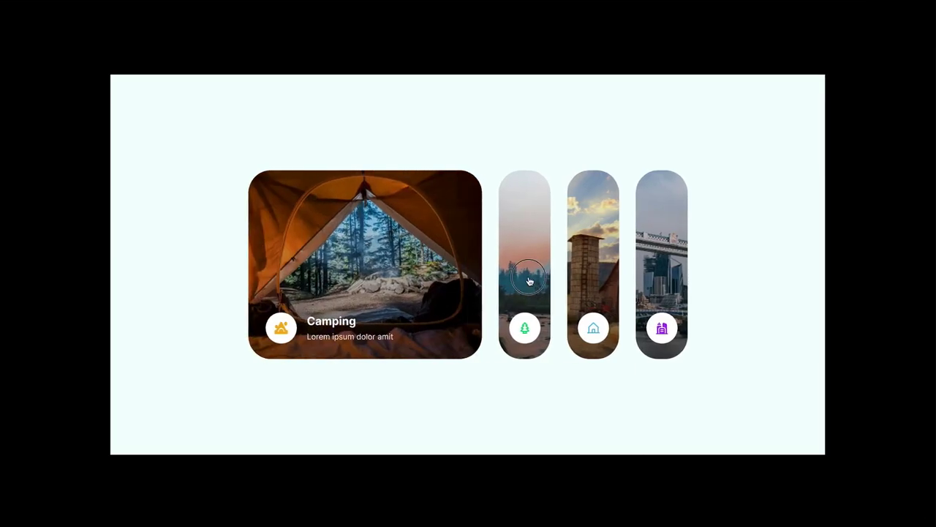
pyautogui.click(529, 281)
pyautogui.click(578, 279)
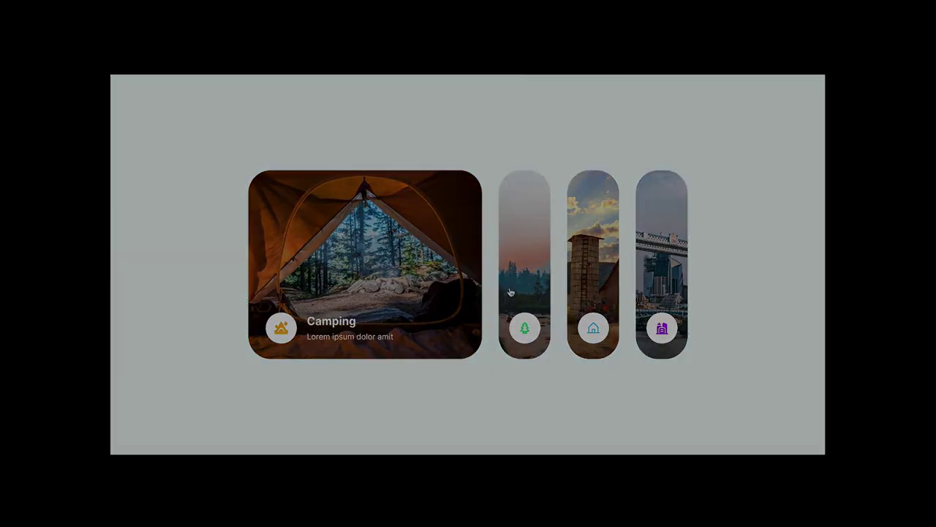
pyautogui.click(508, 293)
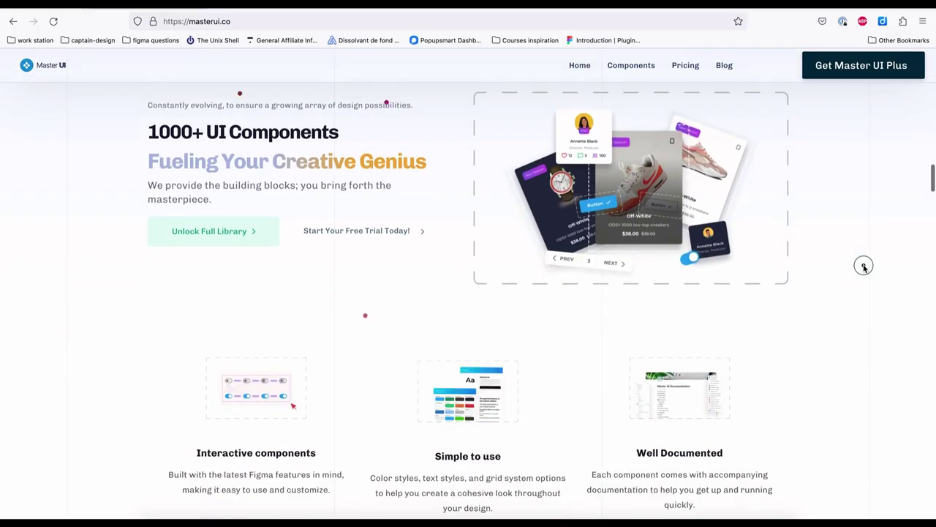
# Scroll down masterui.co through the 1000+ components grid of cards, buttons and navigations
pyautogui.scroll(-3, 864, 267)
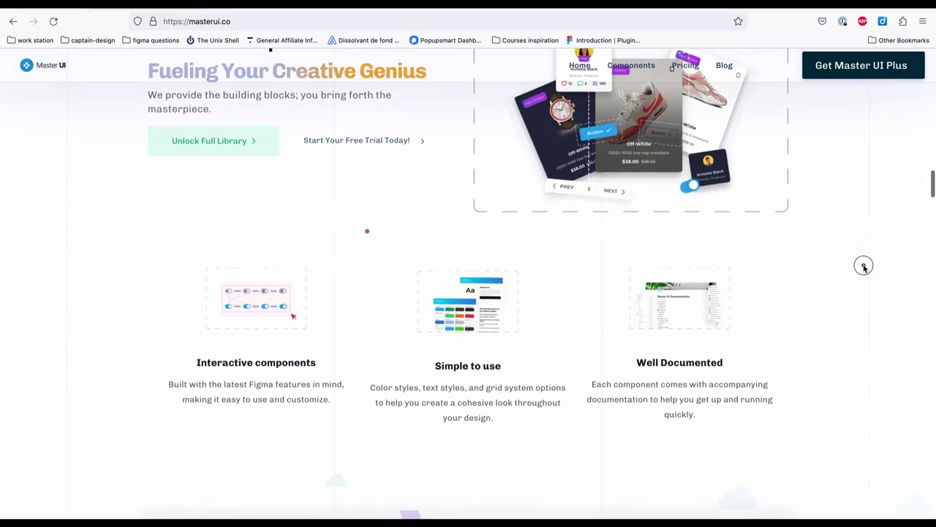
pyautogui.scroll(-4, 864, 266)
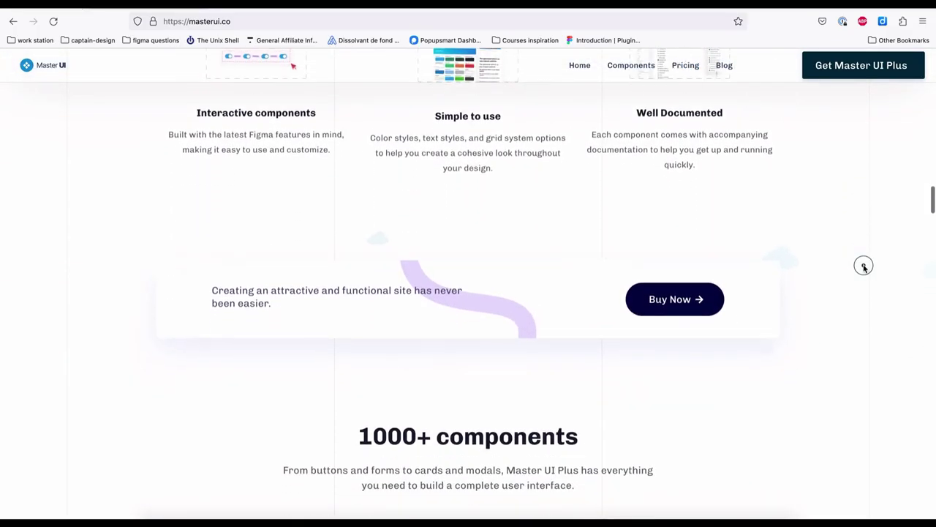
pyautogui.scroll(-4, 864, 266)
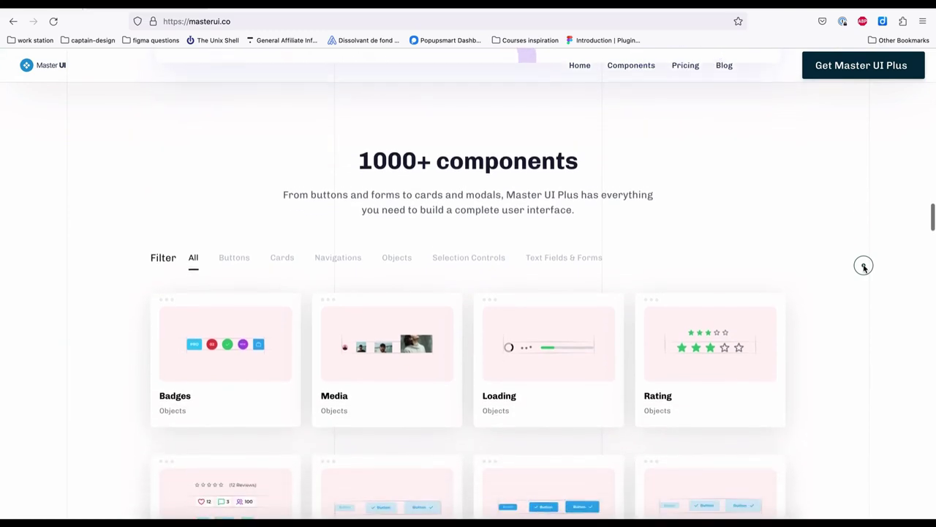
pyautogui.scroll(-2, 863, 266)
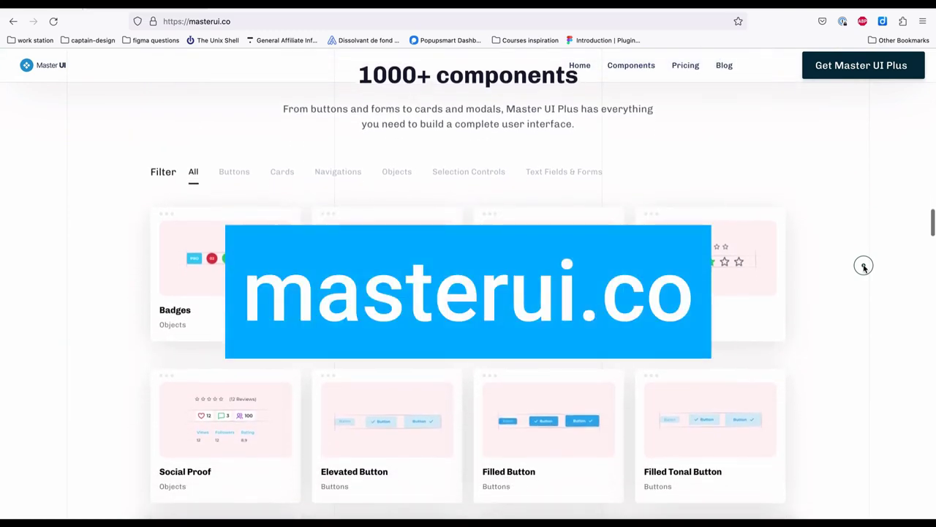
pyautogui.scroll(-3, 864, 266)
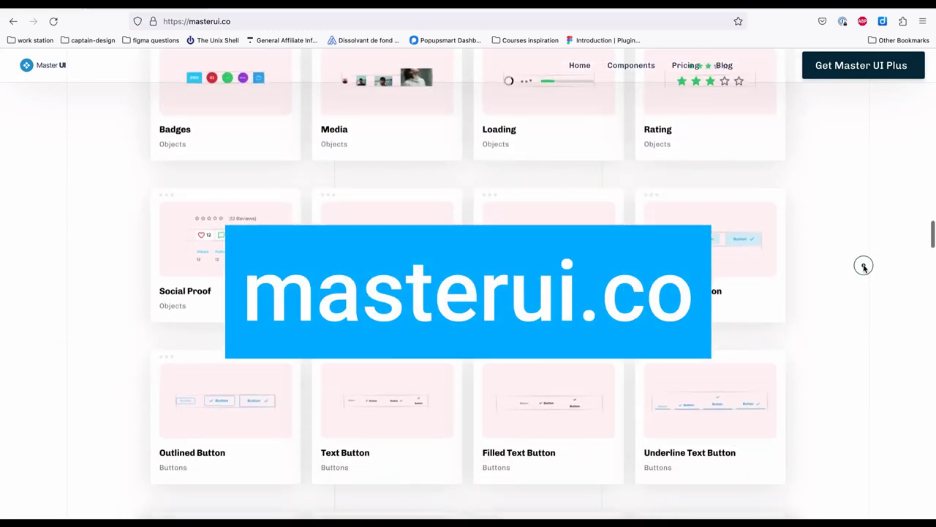
pyautogui.scroll(-5, 863, 267)
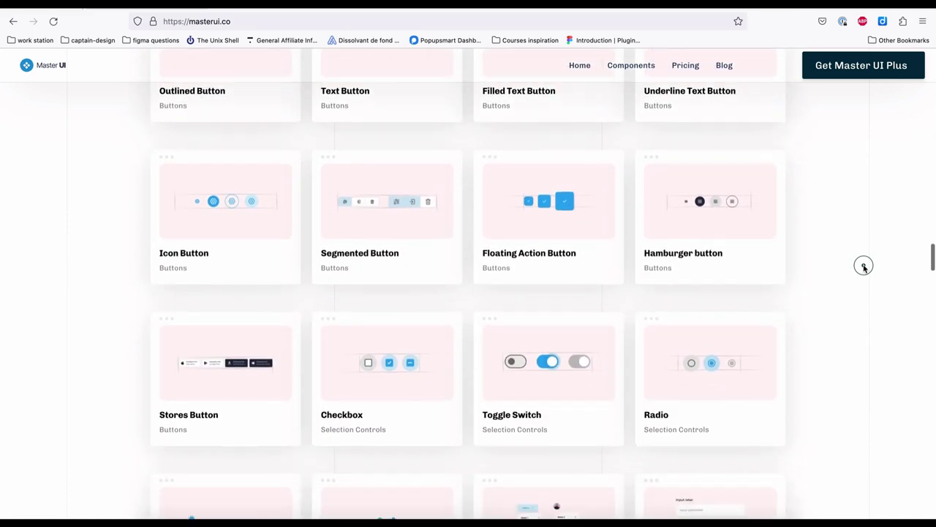
pyautogui.scroll(-6, 864, 266)
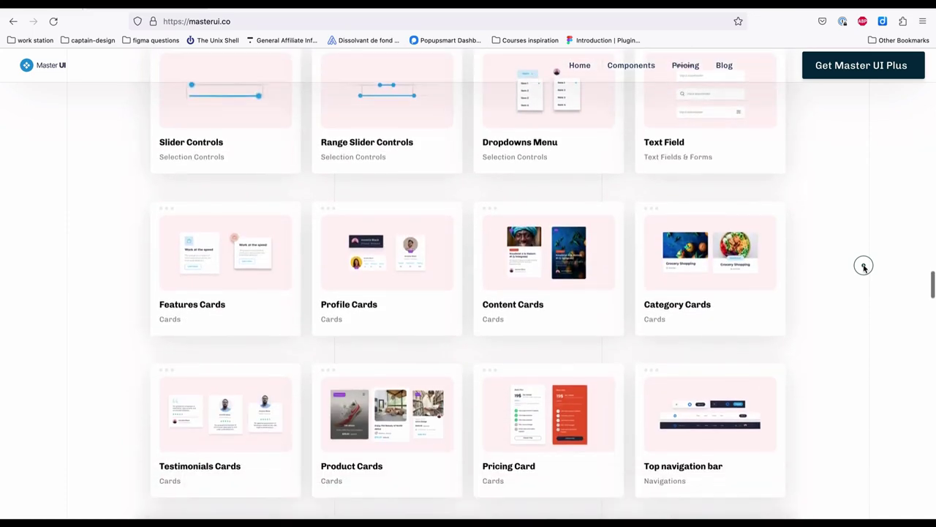
pyautogui.scroll(-2, 864, 266)
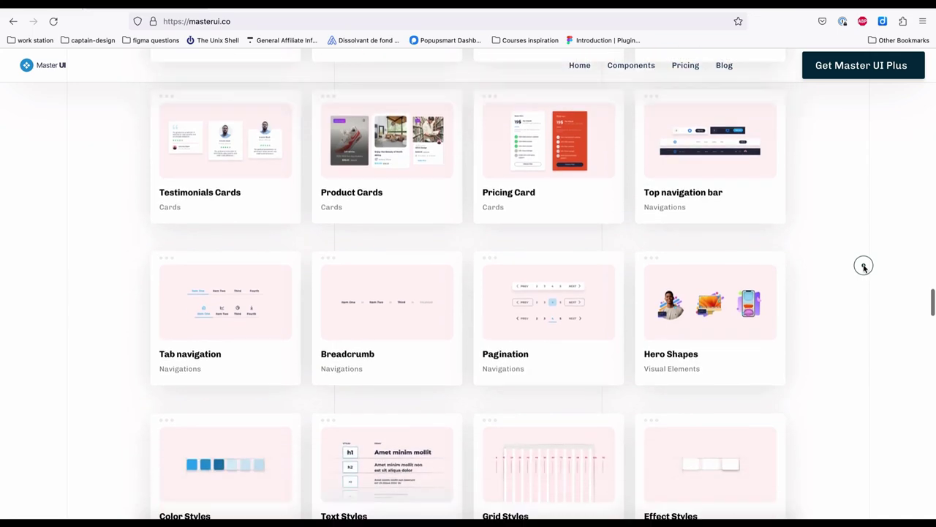